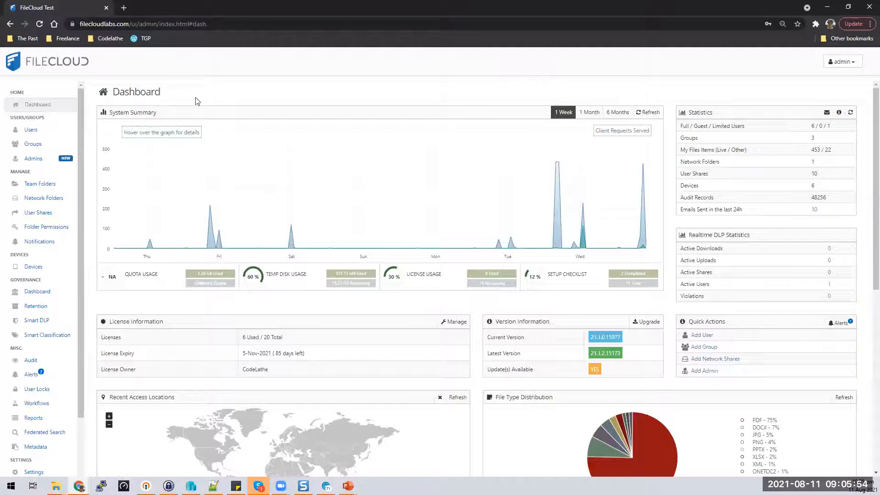
Step: Review the user list, then open the admin roles page and cancel out of Add new role
{"action": "left_click", "coordinate": [31, 130]}
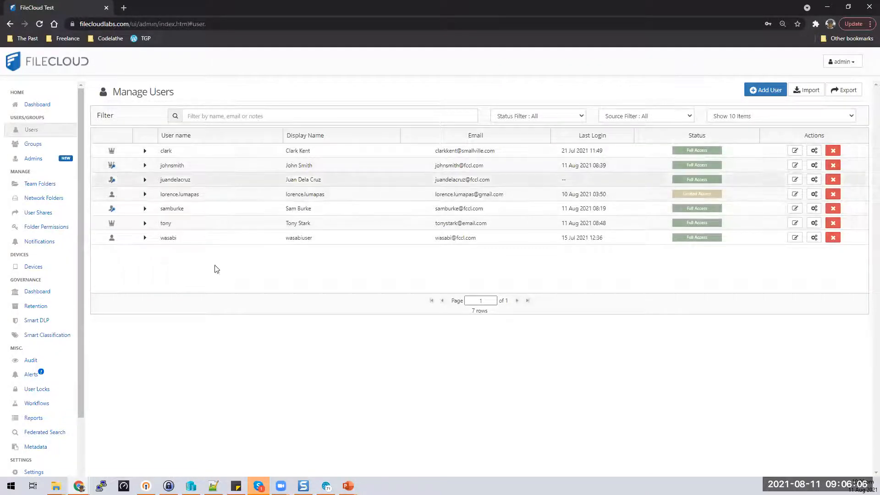
{"action": "left_click", "coordinate": [24, 161]}
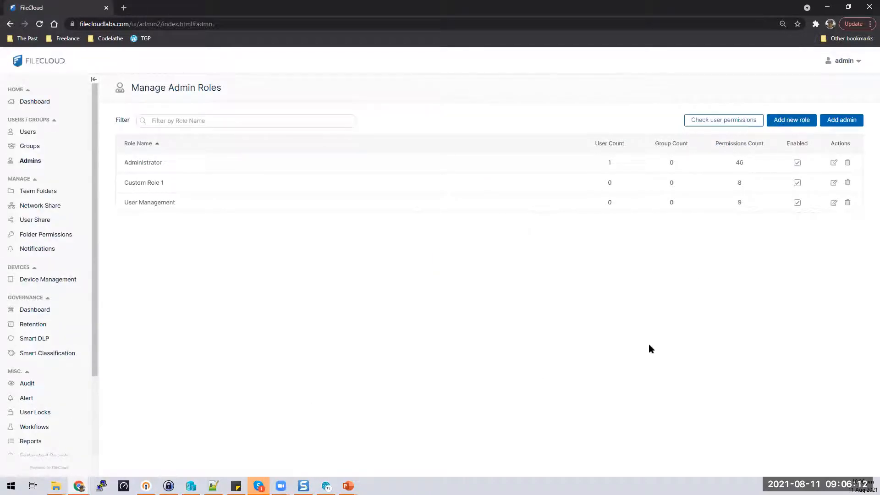
{"action": "left_click", "coordinate": [796, 121]}
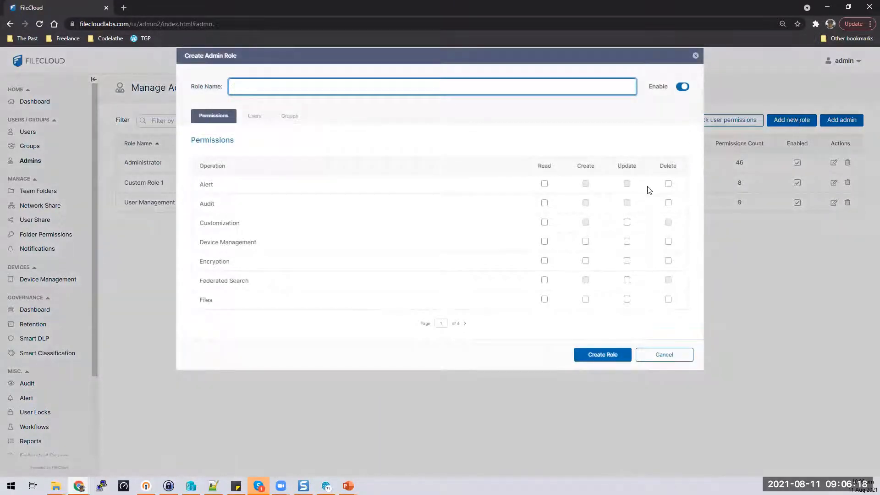
{"action": "left_click", "coordinate": [665, 355]}
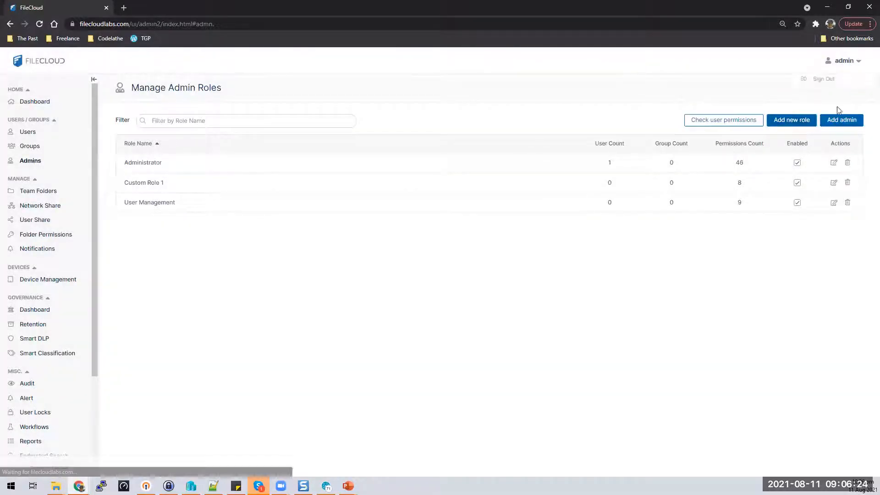
Step: Sign out and log in as the second user, declining the browser's password save
{"action": "left_click", "coordinate": [835, 80]}
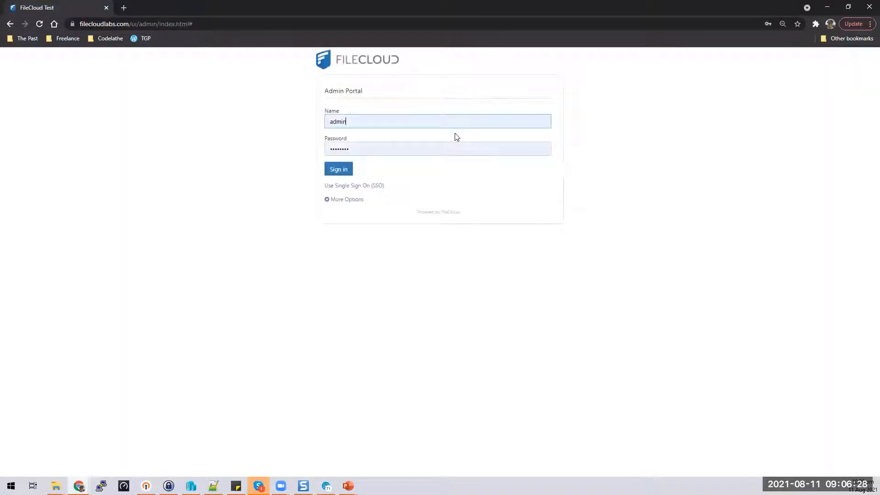
{"action": "key", "text": "ctrl+a"}
{"action": "type", "text": "tony"}
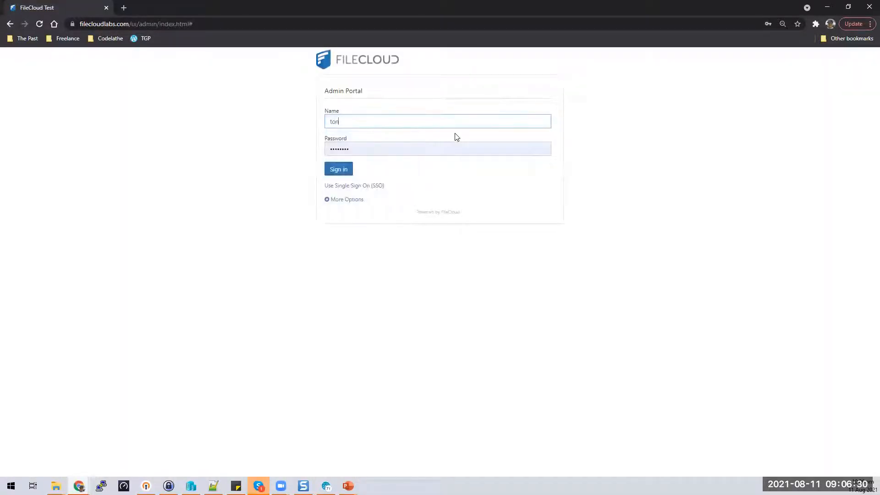
{"action": "key", "text": "Tab"}
{"action": "type", "text": "••••••••"}
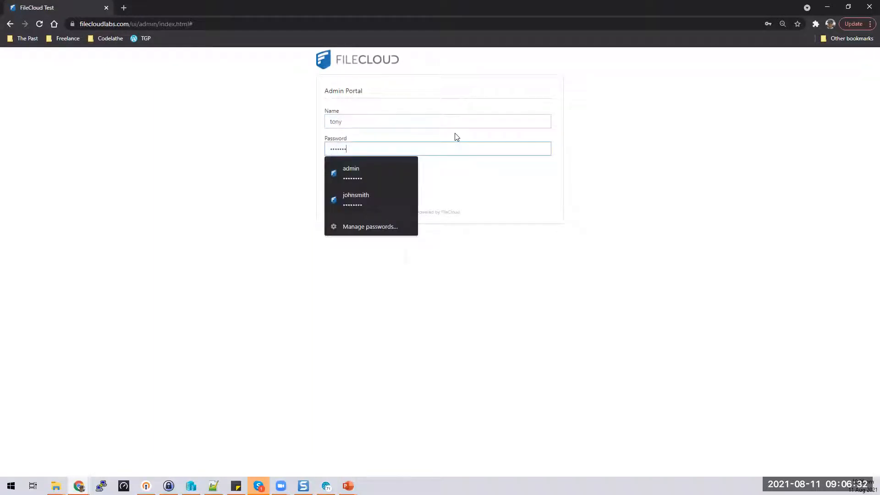
{"action": "key", "text": "Return"}
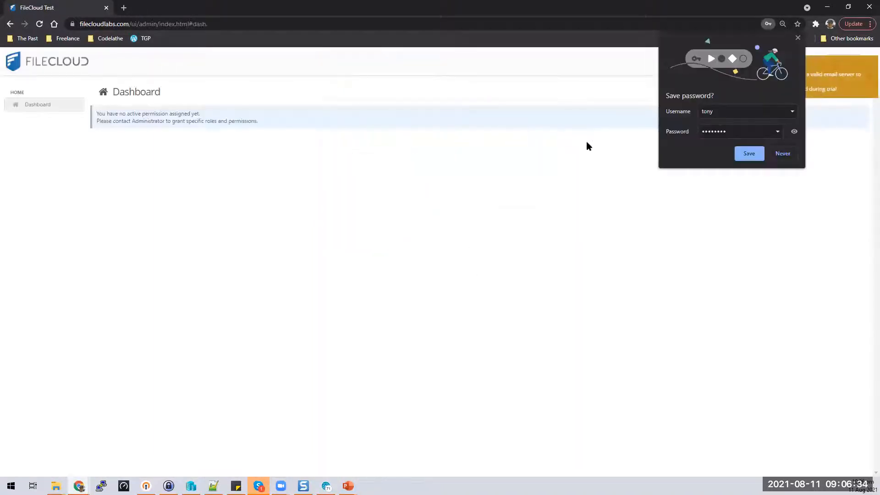
{"action": "left_click", "coordinate": [783, 154]}
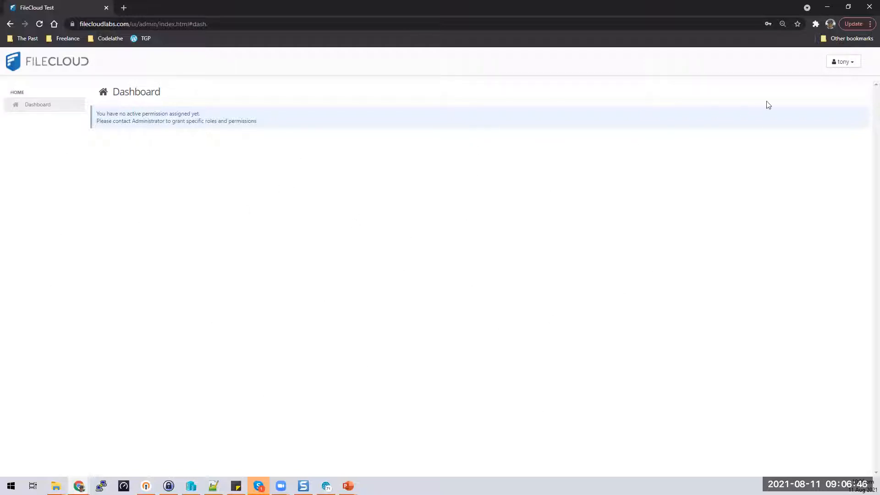
Step: Sign out of the second user's account and log back in as the administrator
{"action": "left_click", "coordinate": [848, 62]}
{"action": "left_click", "coordinate": [833, 130]}
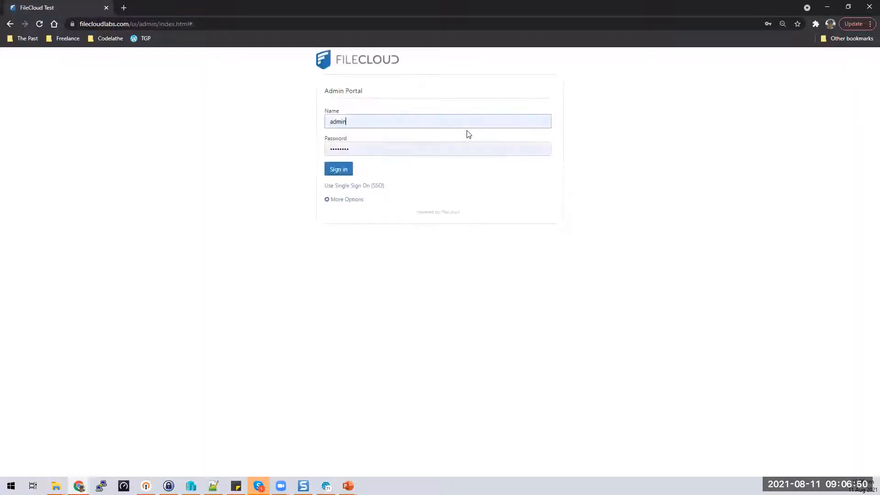
{"action": "left_click", "coordinate": [356, 153]}
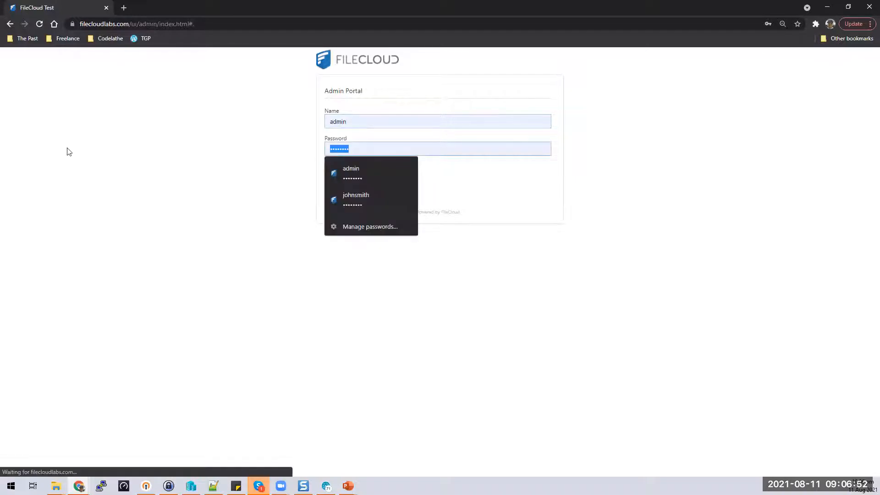
{"action": "type", "text": "pass"}
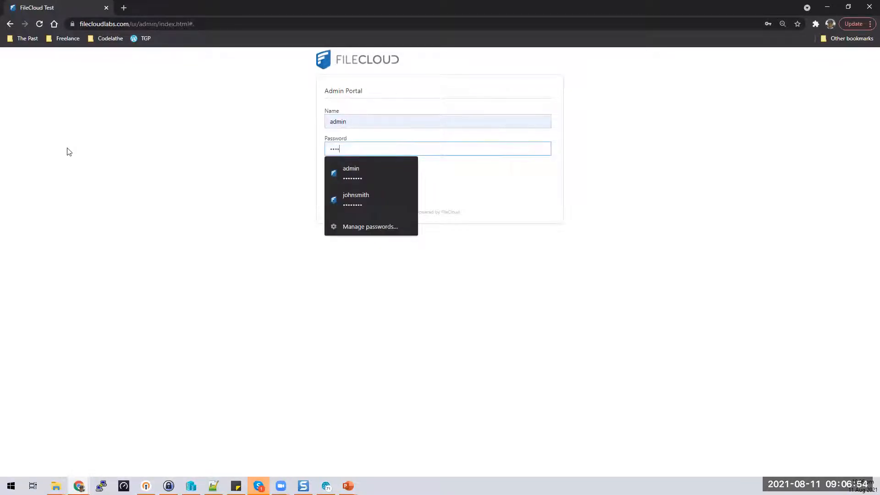
{"action": "type", "text": "word"}
{"action": "key", "text": "Return"}
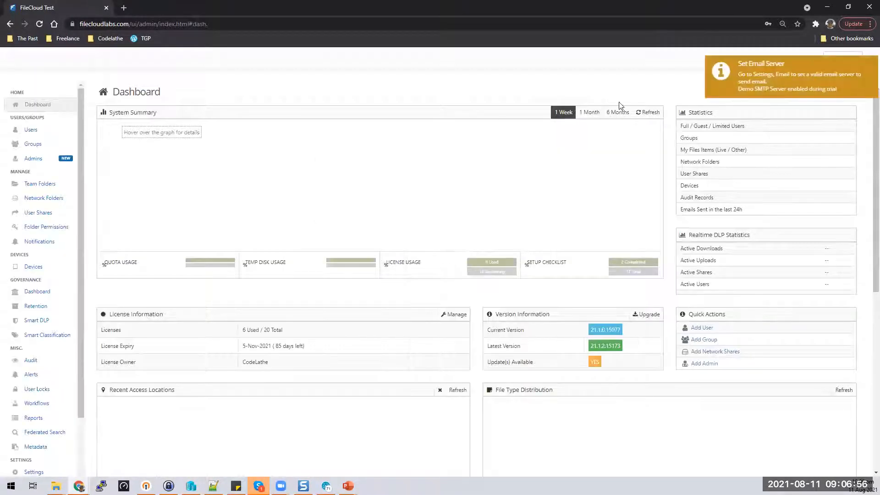
Step: Start a new admin role named Reports Admin with read, create, update and delete on Reports
{"action": "left_click", "coordinate": [32, 159]}
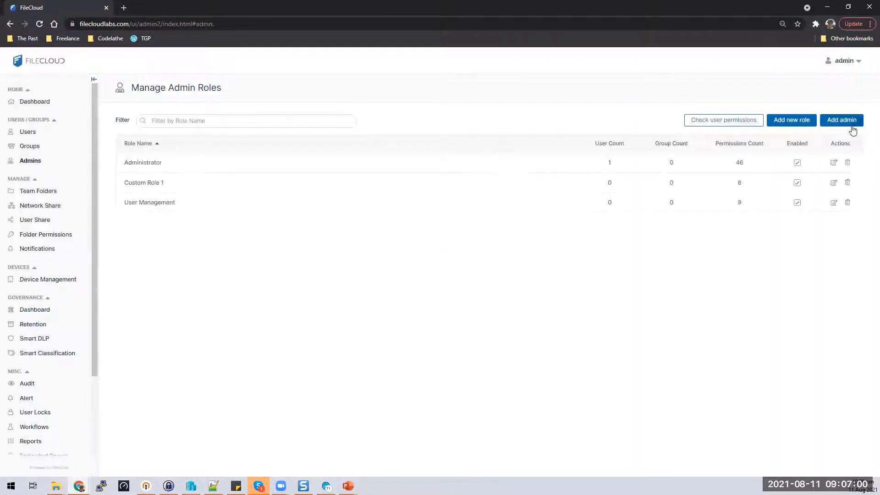
{"action": "left_click", "coordinate": [798, 121]}
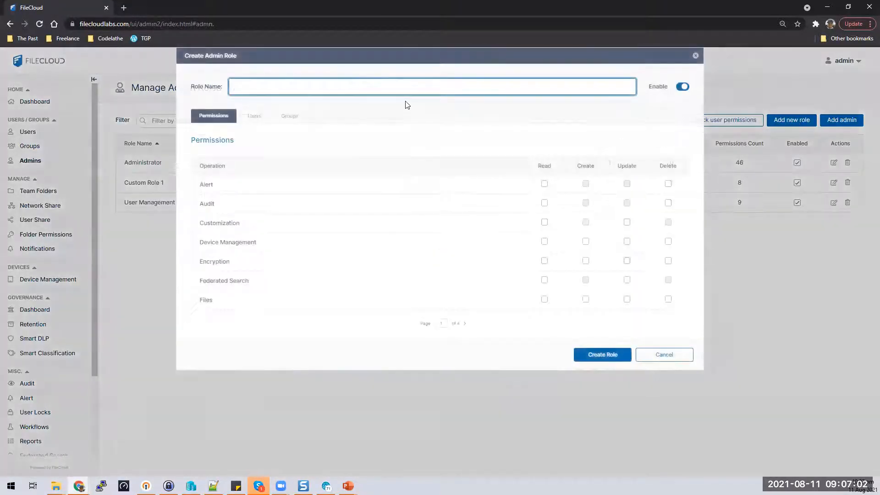
{"action": "type", "text": "Reports Admin"}
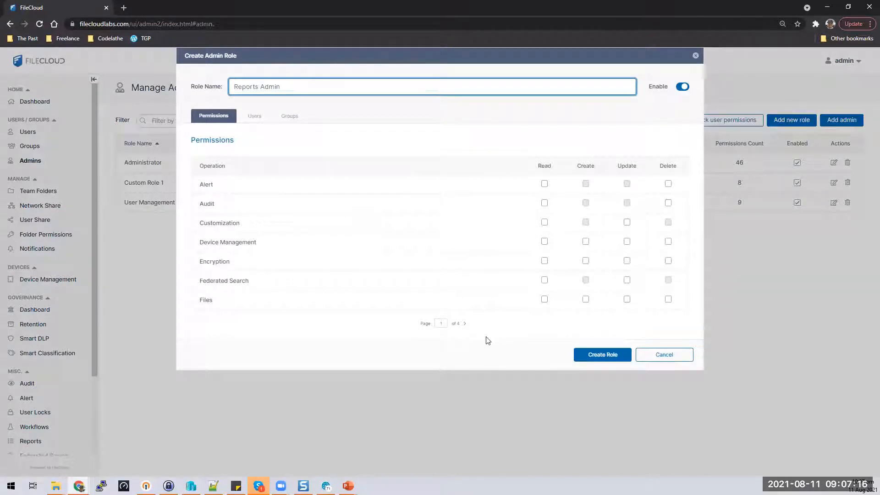
{"action": "left_click", "coordinate": [466, 325]}
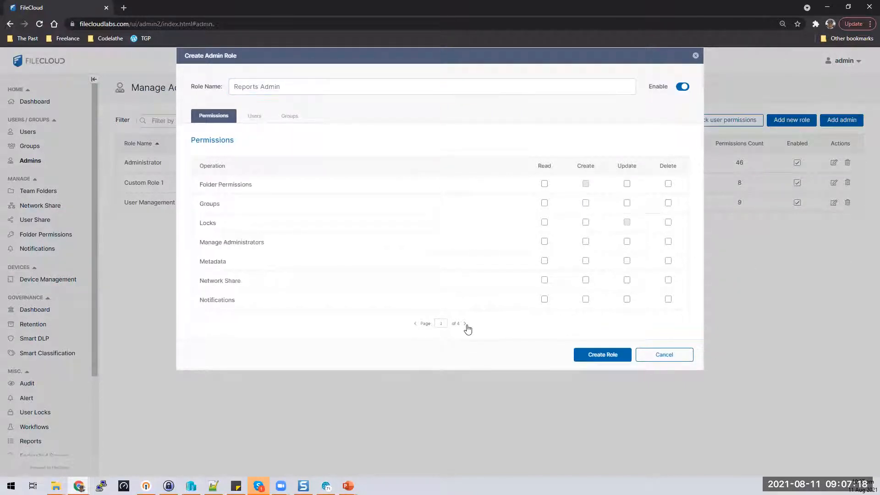
{"action": "left_click", "coordinate": [465, 324]}
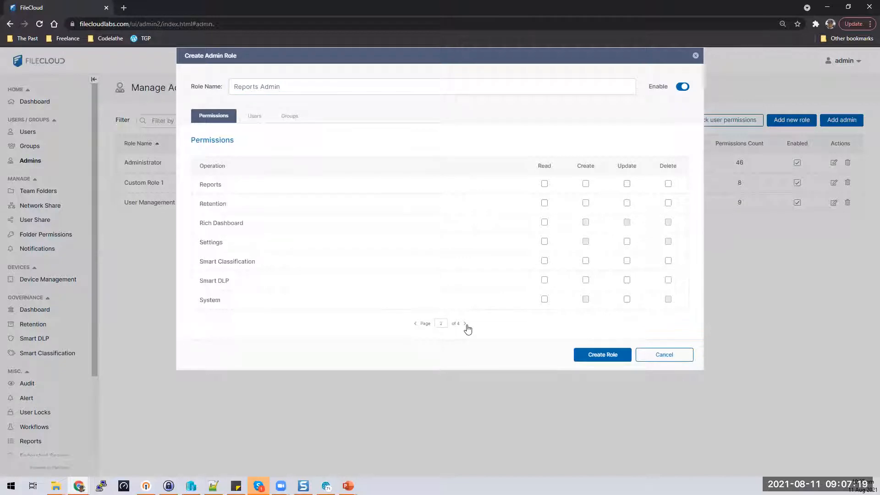
{"action": "left_click", "coordinate": [545, 184]}
{"action": "left_click", "coordinate": [585, 184]}
{"action": "left_click", "coordinate": [627, 184]}
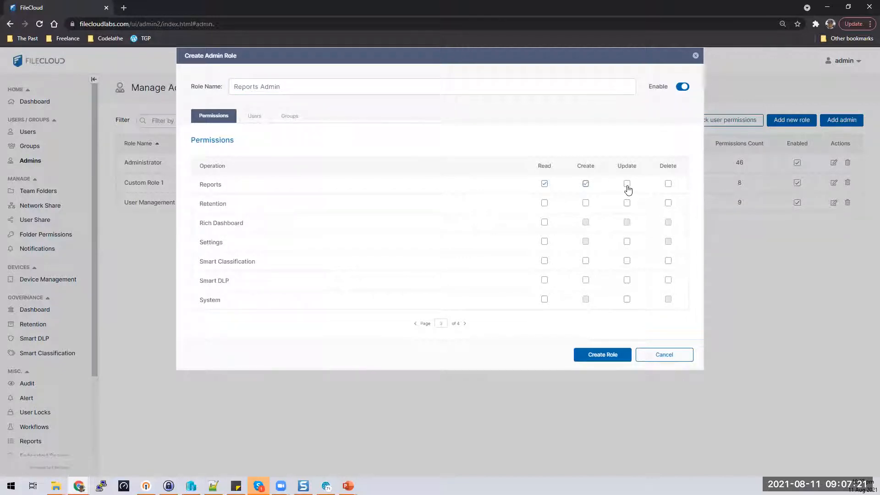
{"action": "left_click", "coordinate": [669, 184]}
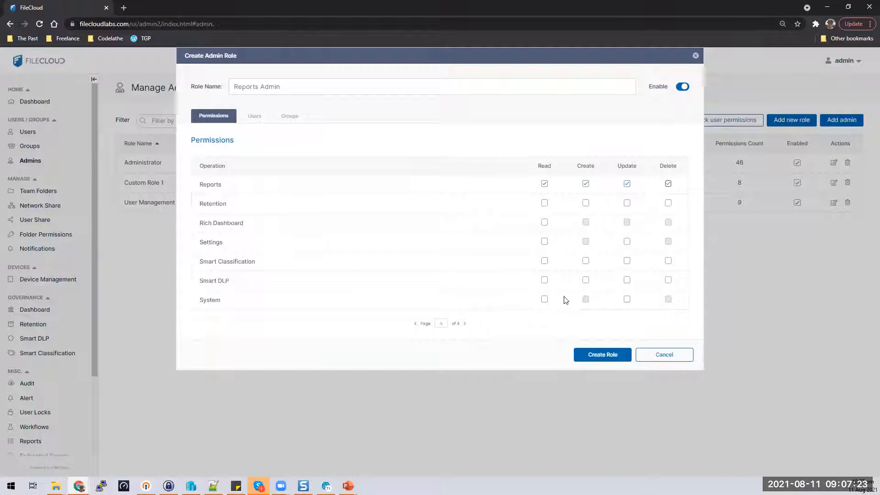
Step: Grant read, create, update and delete on Workflow, then create the role
{"action": "left_click", "coordinate": [466, 324]}
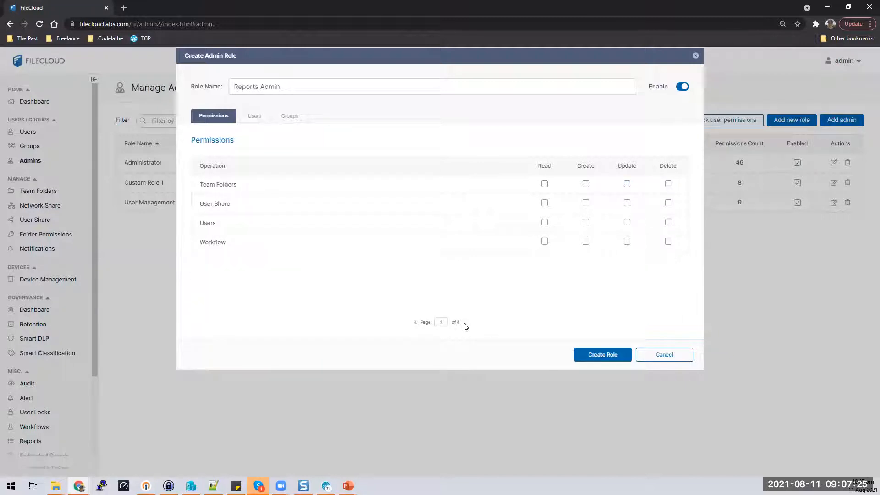
{"action": "left_click", "coordinate": [545, 242]}
{"action": "left_click", "coordinate": [586, 242]}
{"action": "left_click", "coordinate": [627, 242]}
{"action": "left_click", "coordinate": [668, 243]}
{"action": "left_click", "coordinate": [607, 354]}
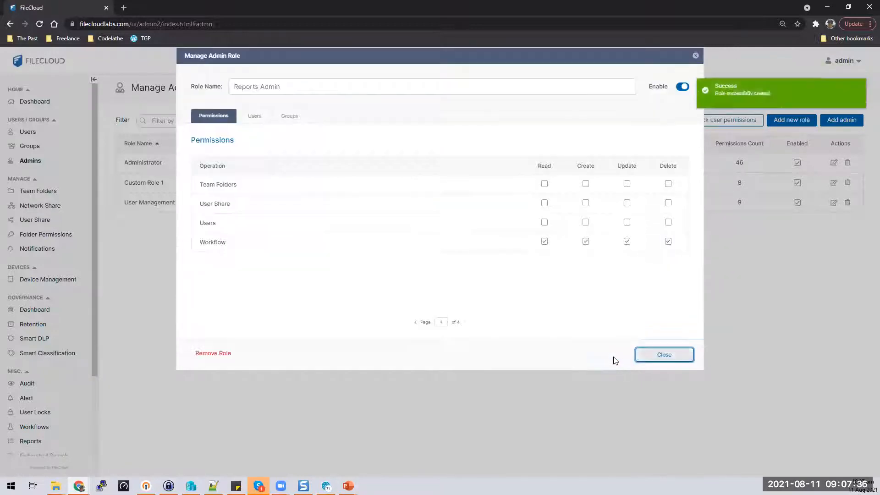
Step: Move two users into Users in Role for Reports Admin and close the dialog
{"action": "left_click", "coordinate": [268, 122]}
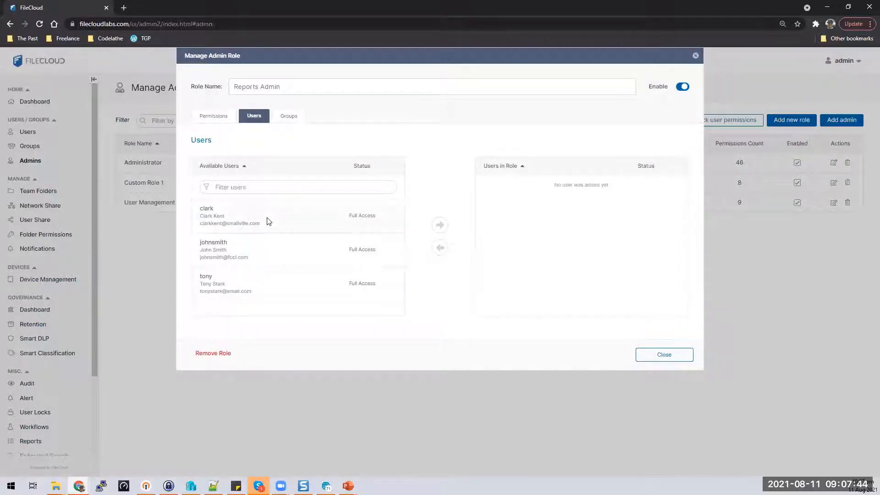
{"action": "left_click", "coordinate": [310, 219]}
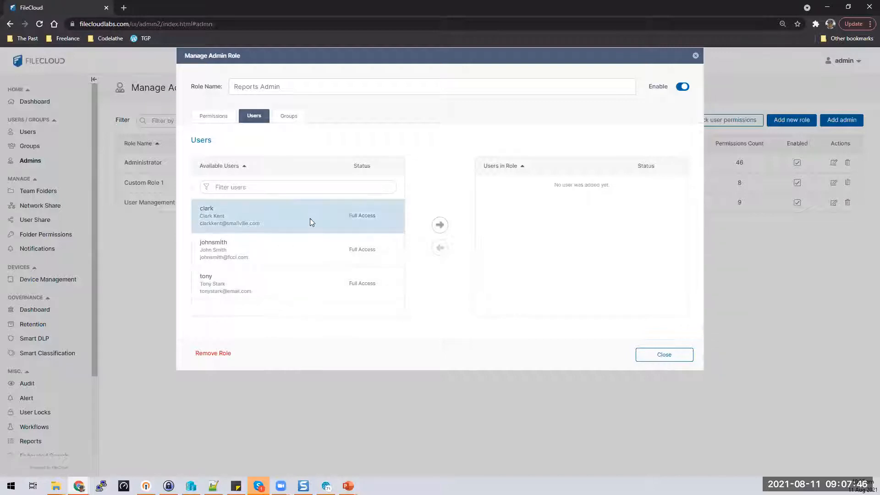
{"action": "left_click", "coordinate": [439, 226]}
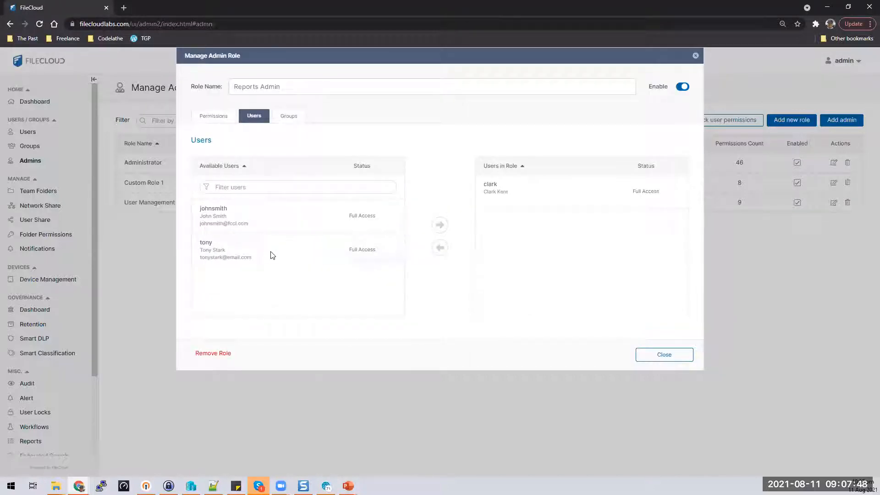
{"action": "left_click", "coordinate": [272, 256]}
{"action": "left_click", "coordinate": [439, 226]}
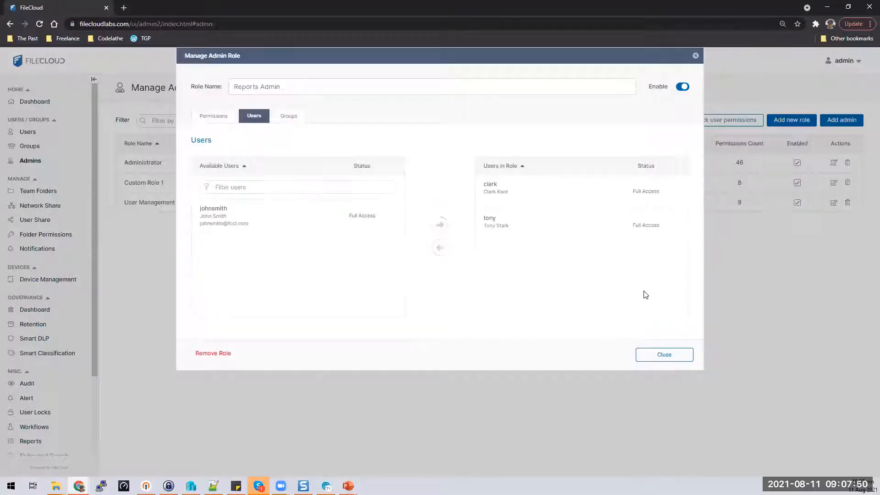
{"action": "left_click", "coordinate": [677, 356]}
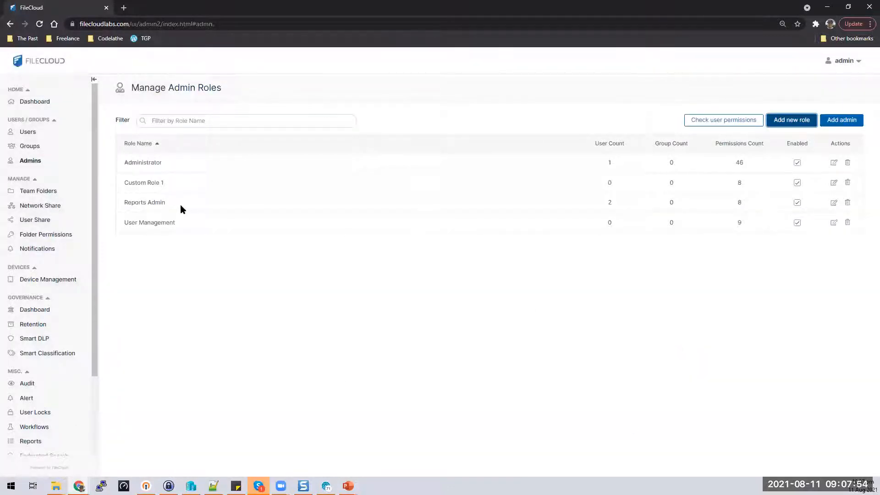
Step: Log in as the Reports Admin role member and dismiss the Set Email Server notice
{"action": "left_click_drag", "start_coordinate": [124, 203], "coordinate": [249, 200]}
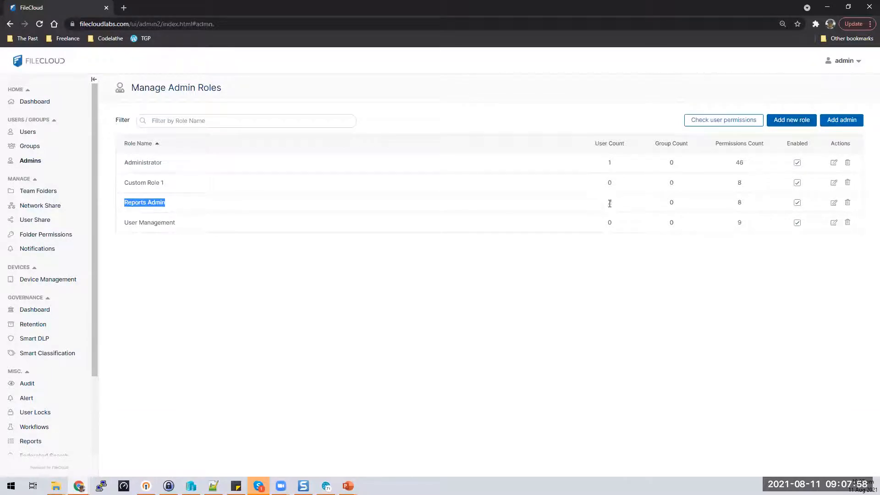
{"action": "left_click", "coordinate": [853, 64]}
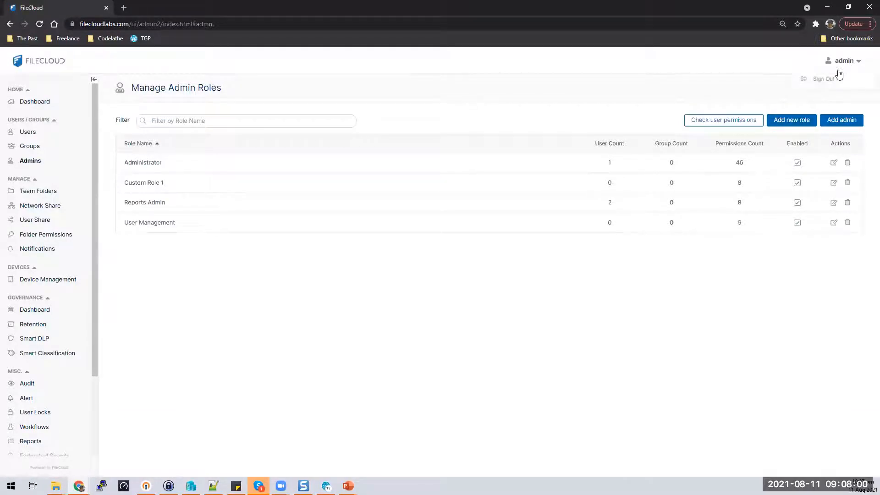
{"action": "left_click", "coordinate": [828, 81]}
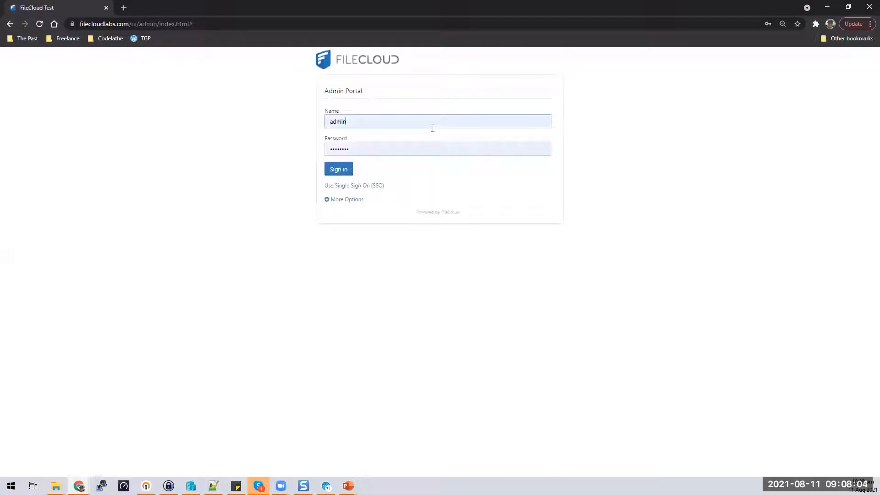
{"action": "key", "text": "BackSpace"}
{"action": "key", "text": "BackSpace"}
{"action": "key", "text": "BackSpace"}
{"action": "key", "text": "BackSpace"}
{"action": "key", "text": "BackSpace"}
{"action": "type", "text": "Tony"}
{"action": "key", "text": "Tab"}
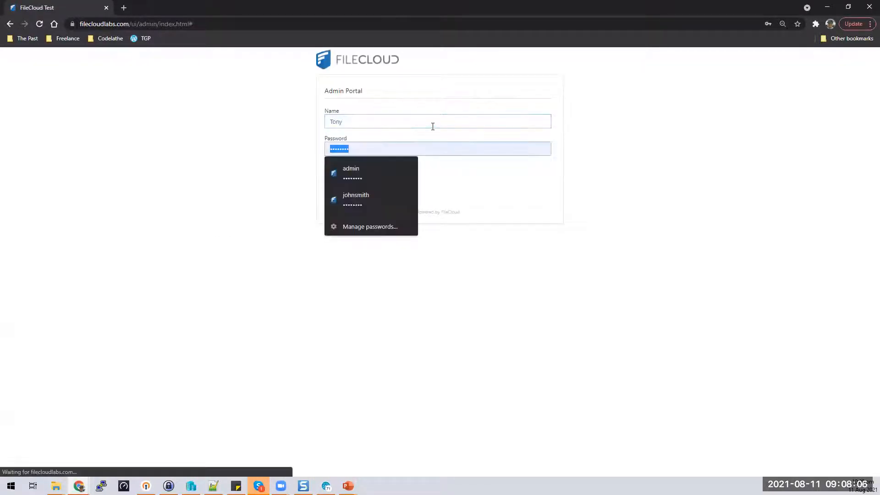
{"action": "type", "text": "••••••••"}
{"action": "key", "text": "Return"}
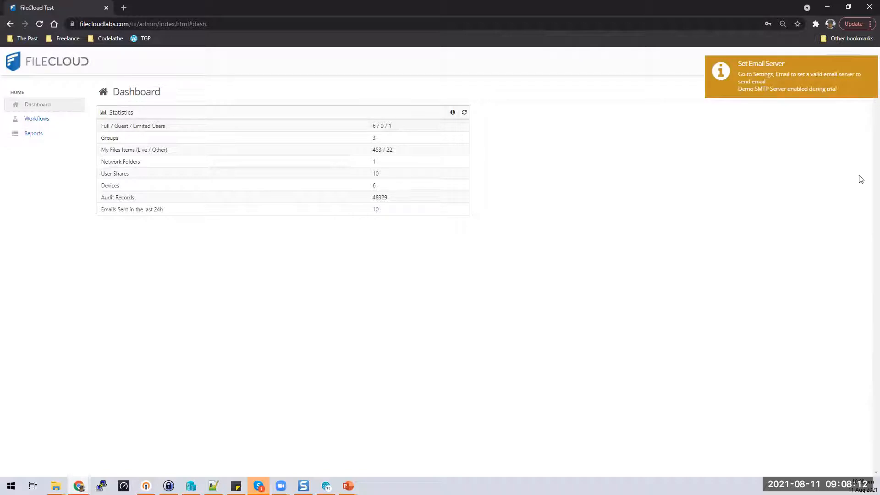
{"action": "left_click", "coordinate": [802, 84]}
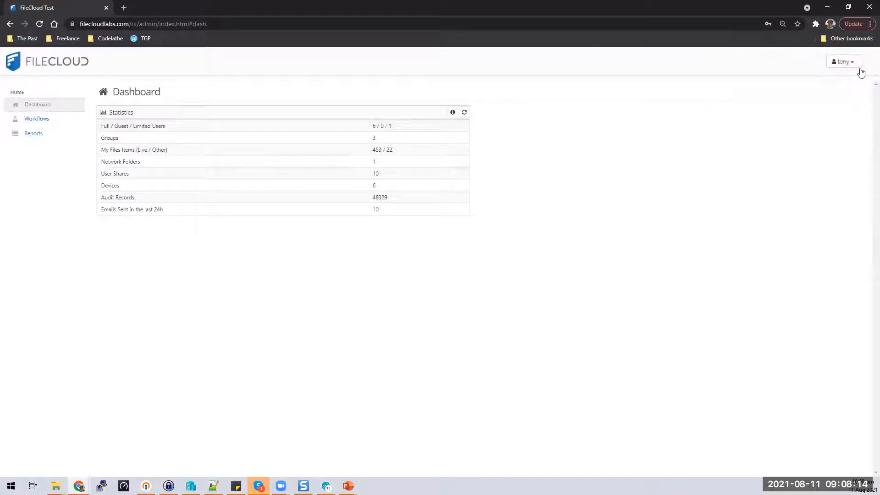
Step: Look at the Reports page and its Add Report dialog, then switch to Workflows
{"action": "left_click", "coordinate": [39, 137]}
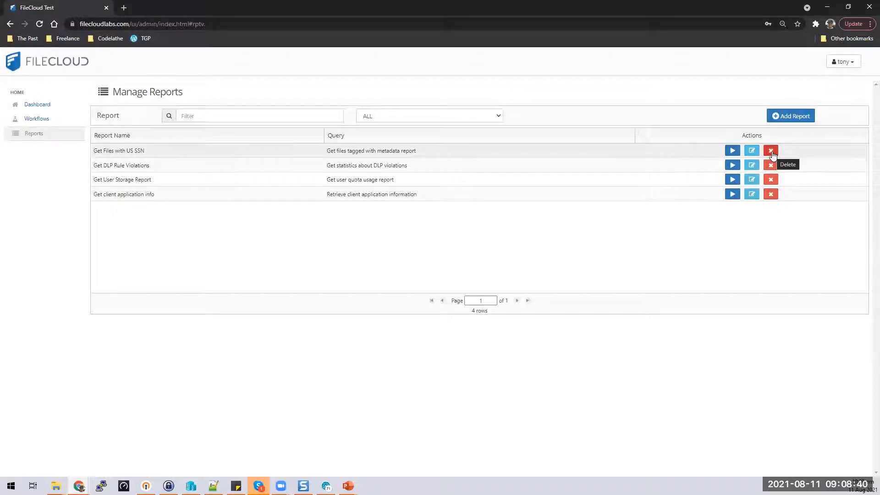
{"action": "left_click", "coordinate": [810, 120]}
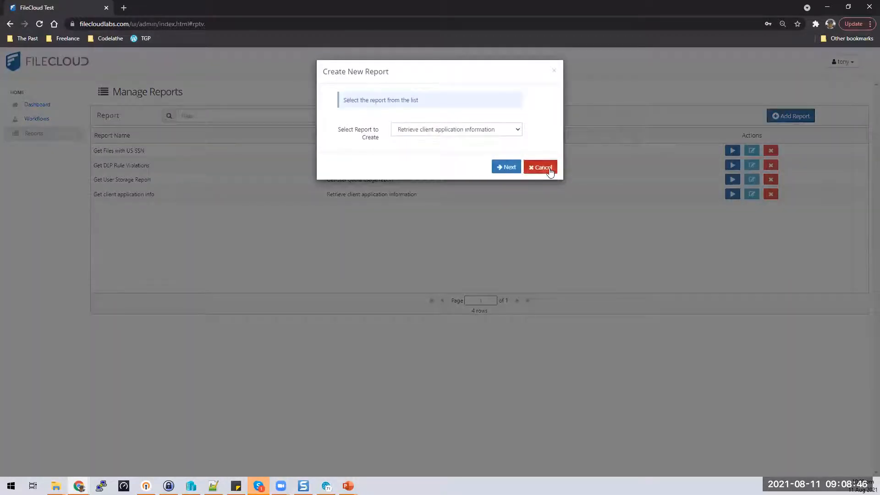
{"action": "left_click", "coordinate": [541, 167]}
{"action": "left_click", "coordinate": [38, 120]}
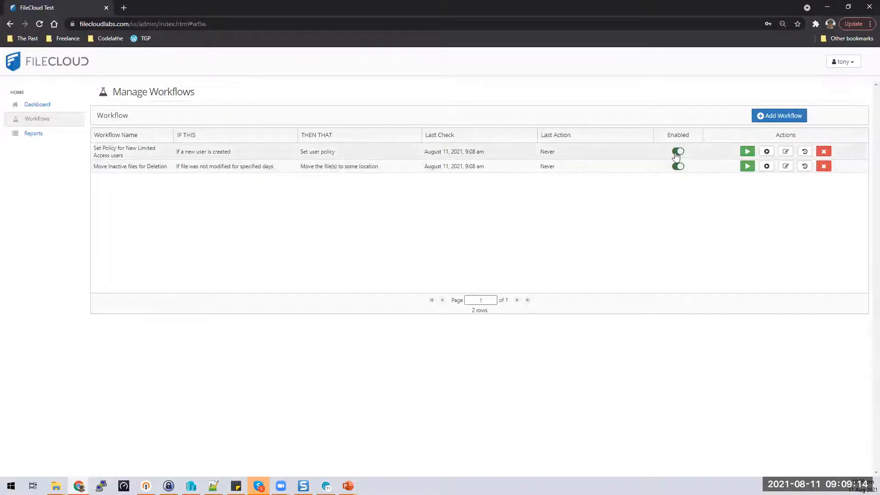
{"action": "left_click", "coordinate": [679, 152]}
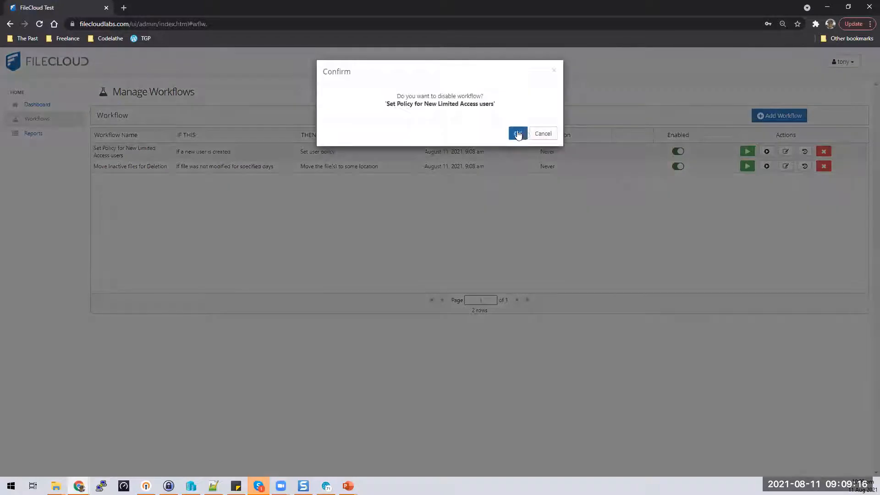
{"action": "left_click", "coordinate": [542, 133]}
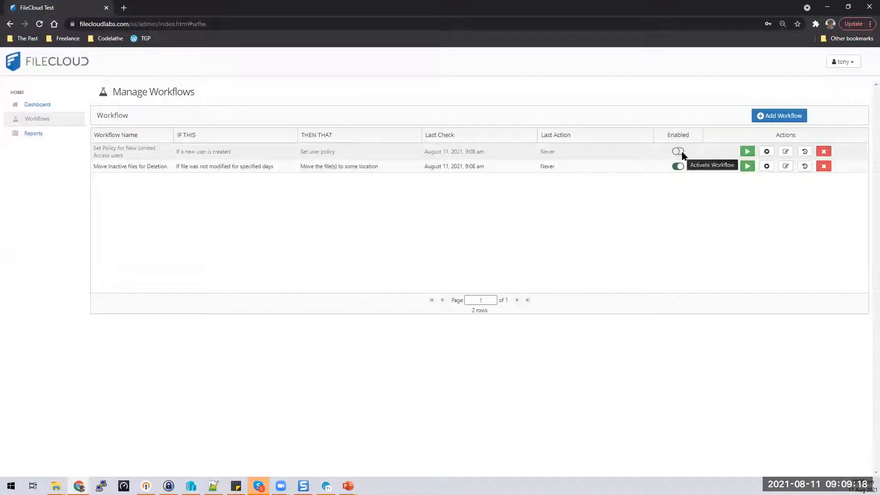
{"action": "left_click", "coordinate": [682, 152]}
{"action": "left_click", "coordinate": [522, 134]}
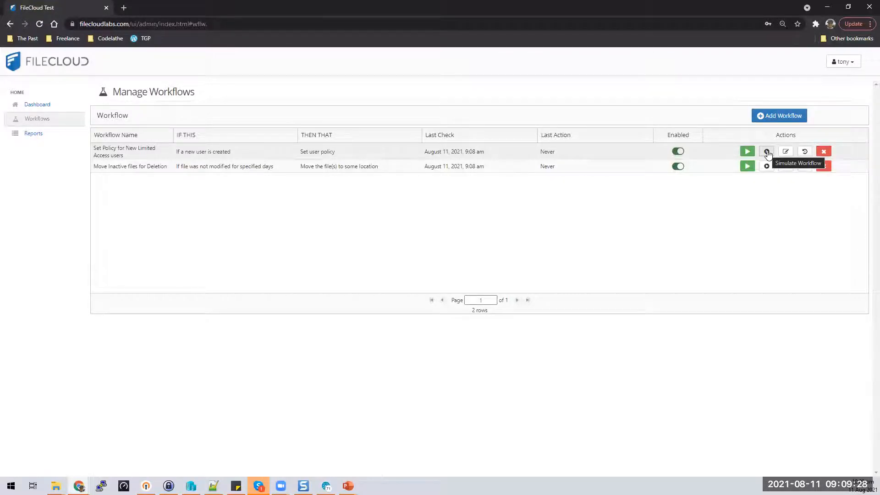
{"action": "left_click", "coordinate": [767, 151]}
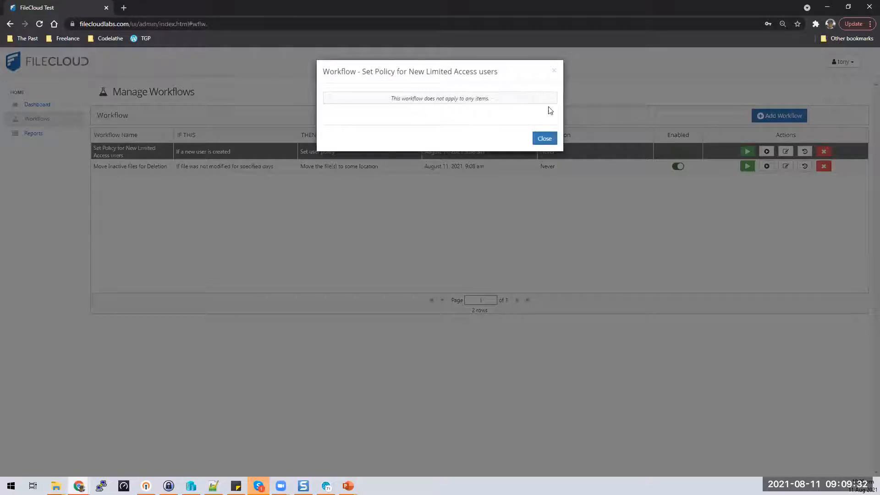
{"action": "left_click", "coordinate": [546, 140]}
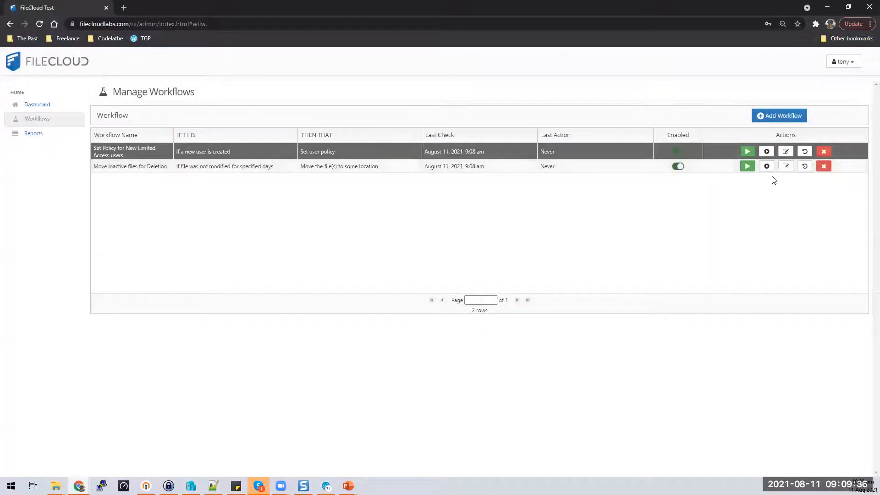
{"action": "left_click", "coordinate": [768, 166]}
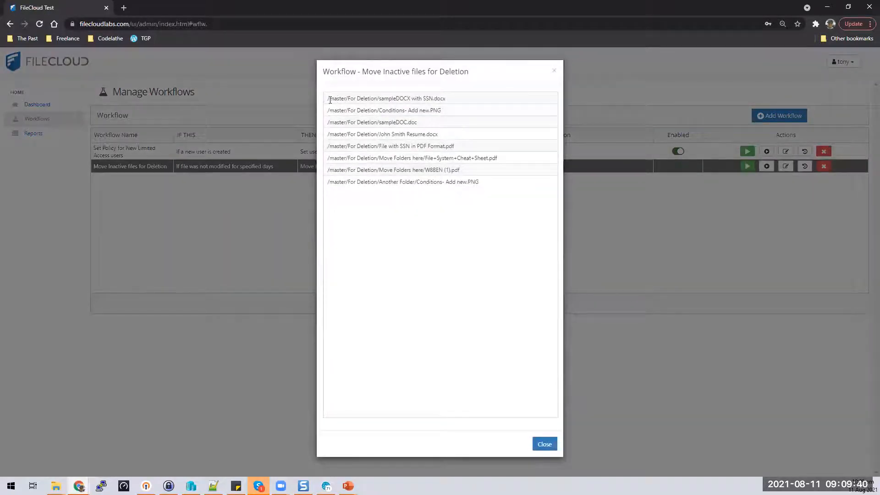
{"action": "left_click_drag", "start_coordinate": [327, 99], "coordinate": [456, 102]}
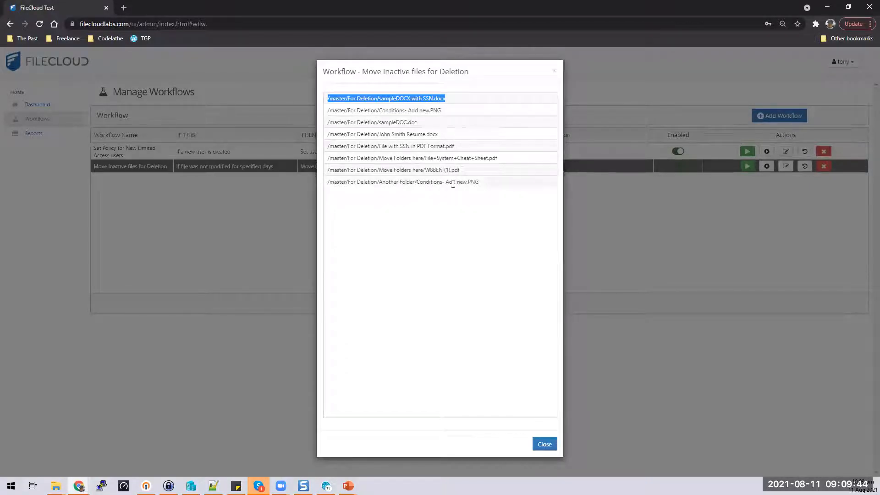
{"action": "left_click", "coordinate": [545, 446]}
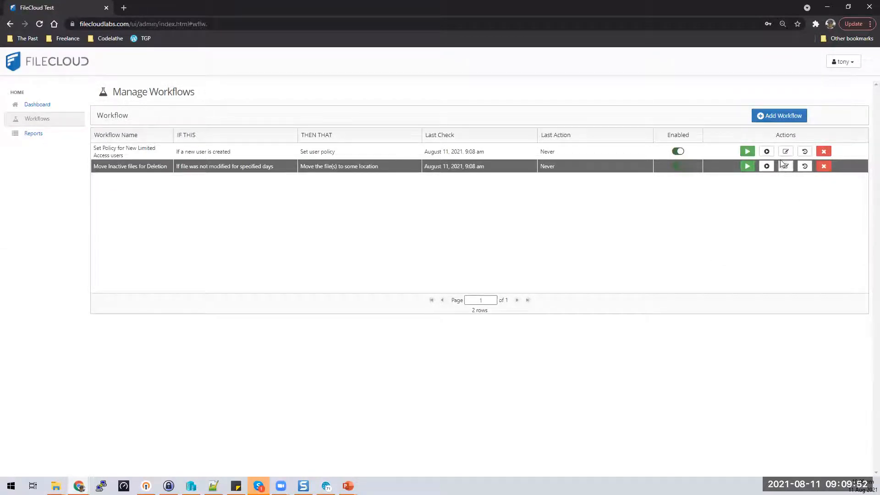
{"action": "left_click", "coordinate": [805, 166]}
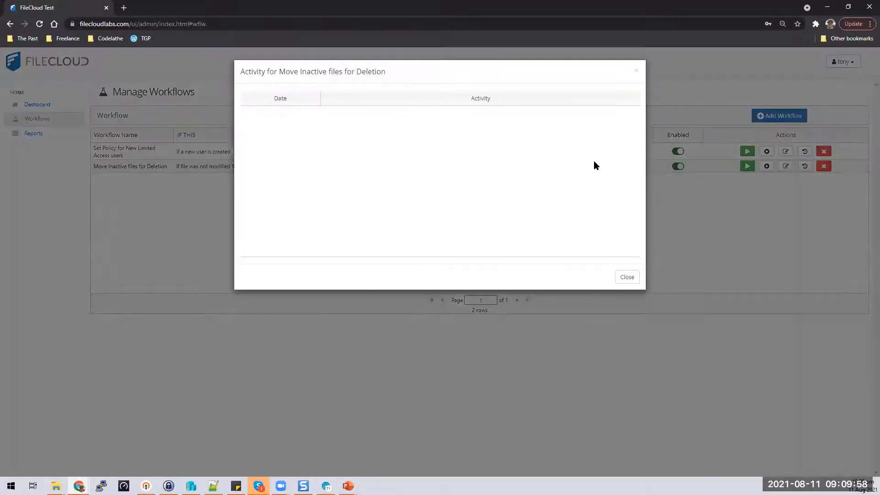
{"action": "left_click", "coordinate": [628, 278]}
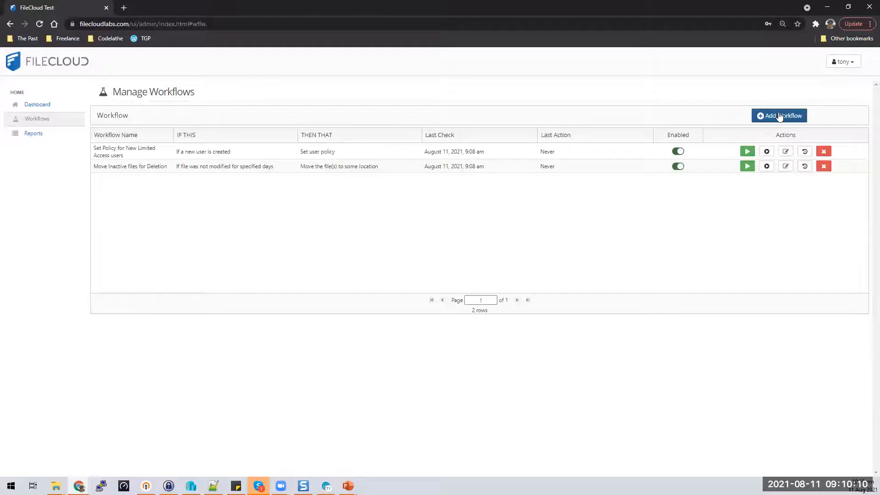
Step: Inspect the Get Files with US SSN report's name and required parameters, then cancel without saving
{"action": "left_click", "coordinate": [33, 135]}
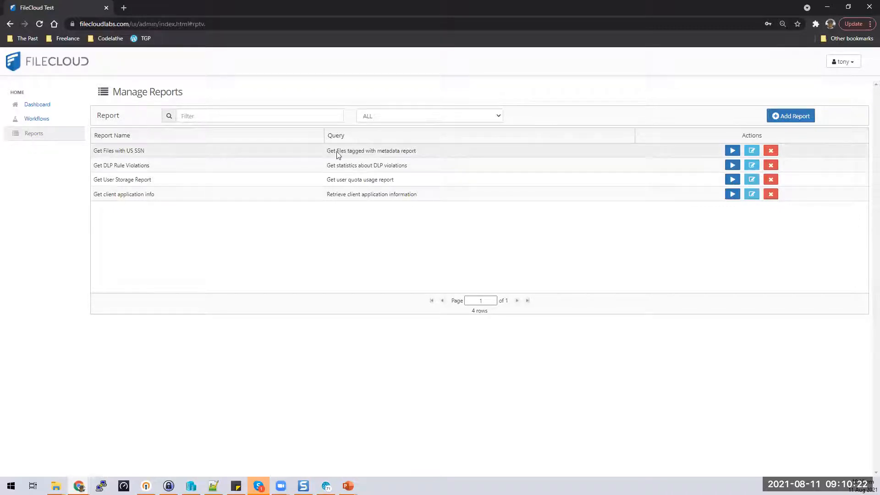
{"action": "left_click", "coordinate": [753, 152]}
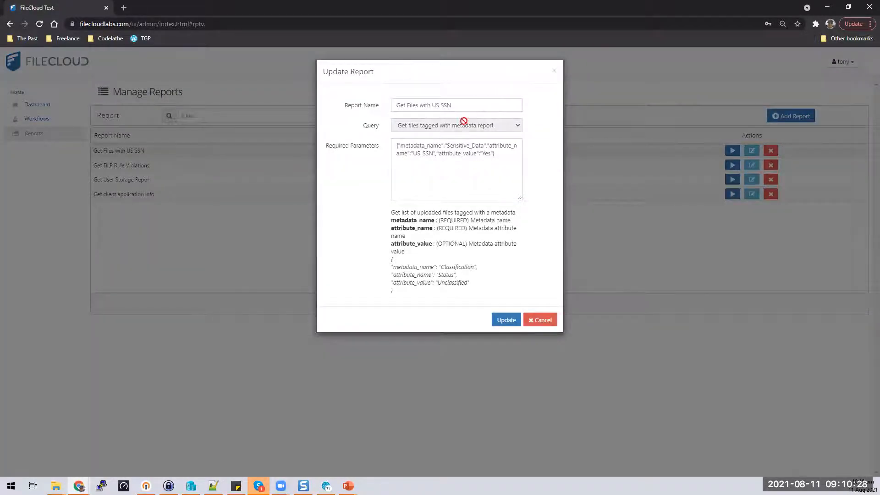
{"action": "triple_click", "coordinate": [466, 112]}
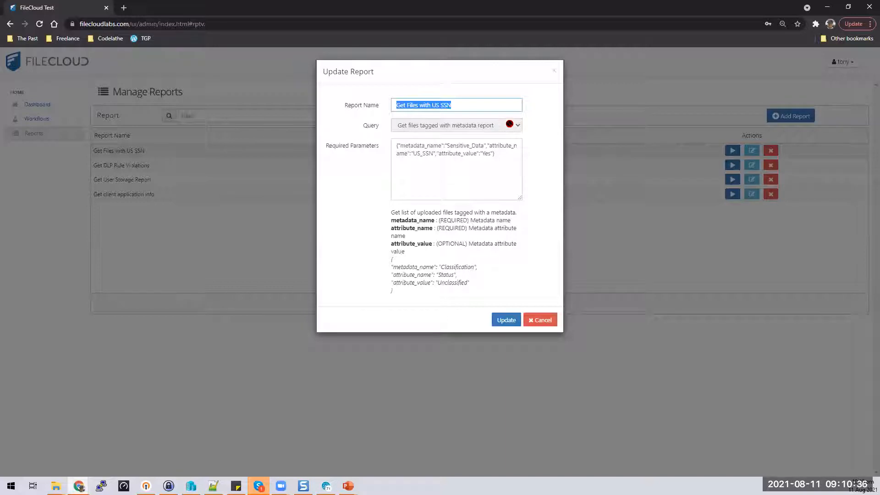
{"action": "left_click_drag", "start_coordinate": [506, 158], "coordinate": [390, 152]}
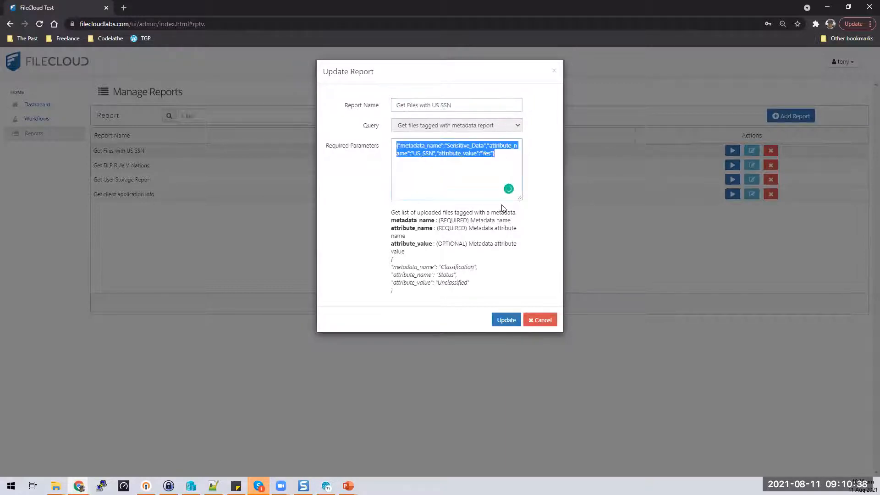
{"action": "left_click", "coordinate": [470, 178]}
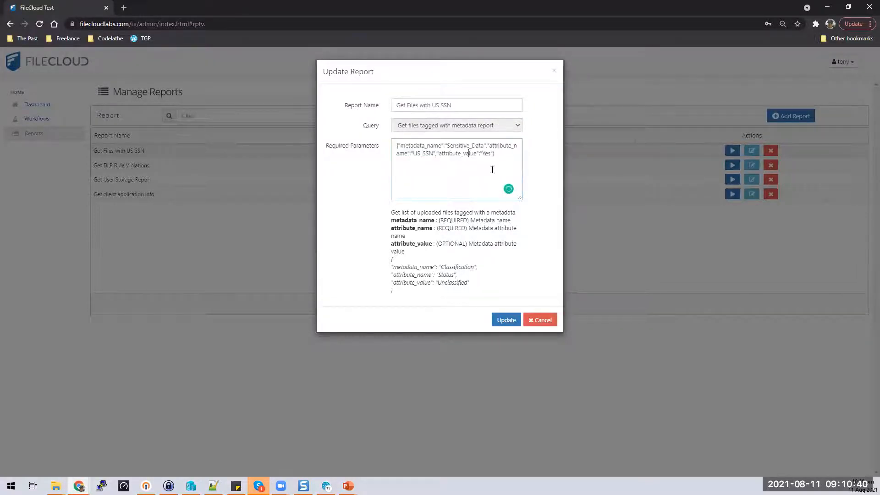
{"action": "left_click", "coordinate": [548, 321]}
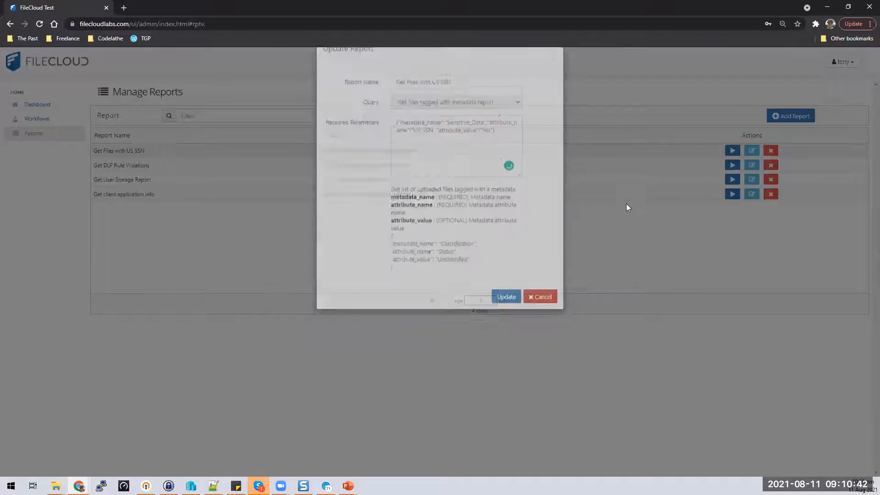
Step: Browse the report types in the Add Report dropdown, then bring up the Custom Reports documentation tab
{"action": "left_click", "coordinate": [792, 116]}
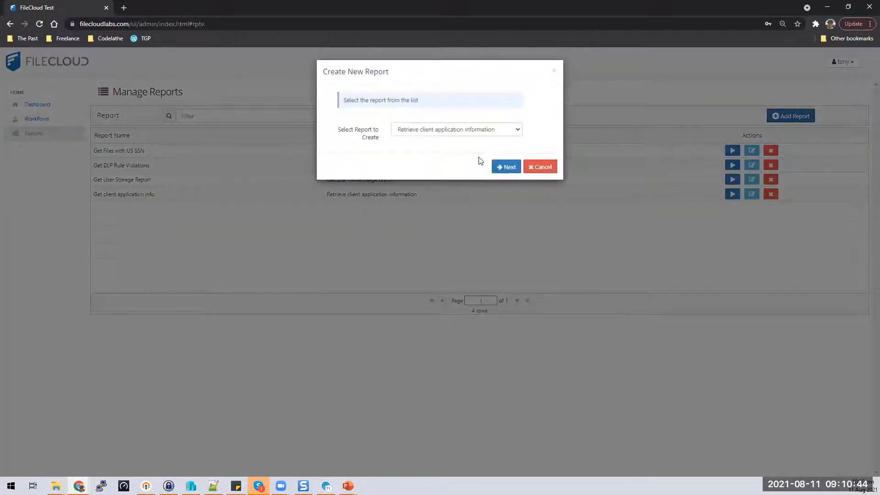
{"action": "left_click", "coordinate": [517, 132]}
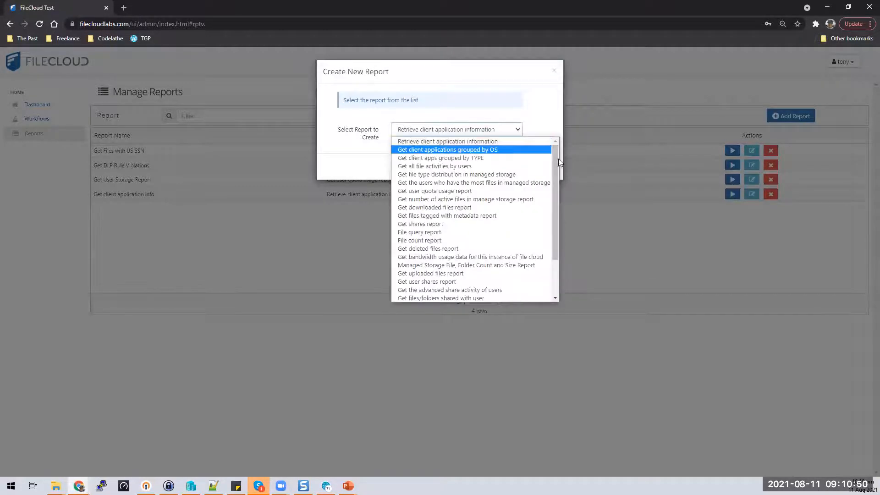
{"action": "left_click_drag", "start_coordinate": [554, 160], "coordinate": [553, 194]}
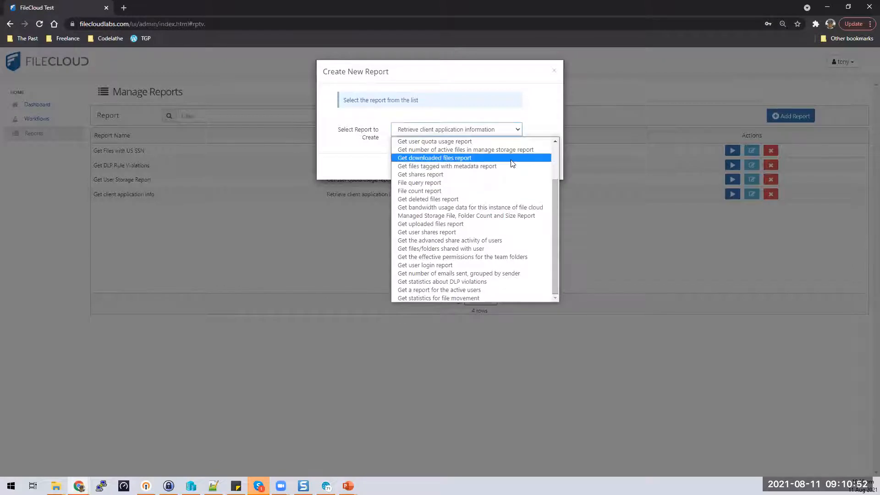
{"action": "scroll", "coordinate": [533, 154], "scroll_direction": "up", "scroll_amount": 2}
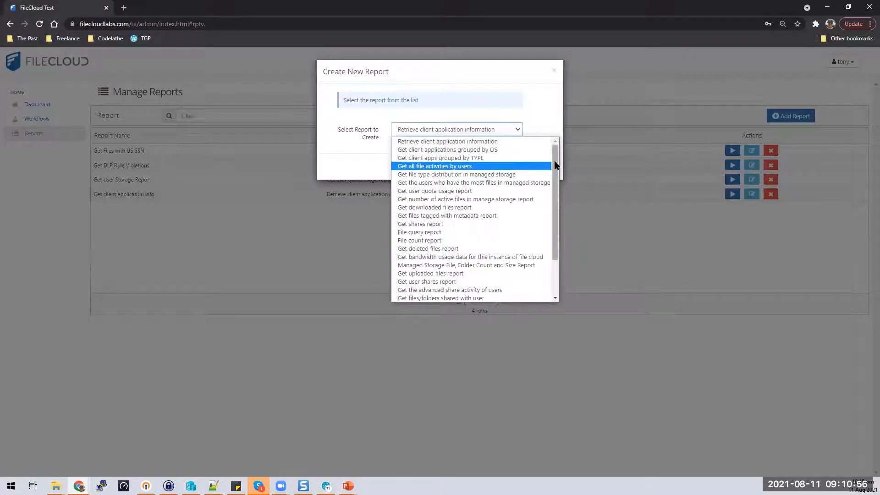
{"action": "left_click_drag", "start_coordinate": [557, 183], "coordinate": [559, 162]}
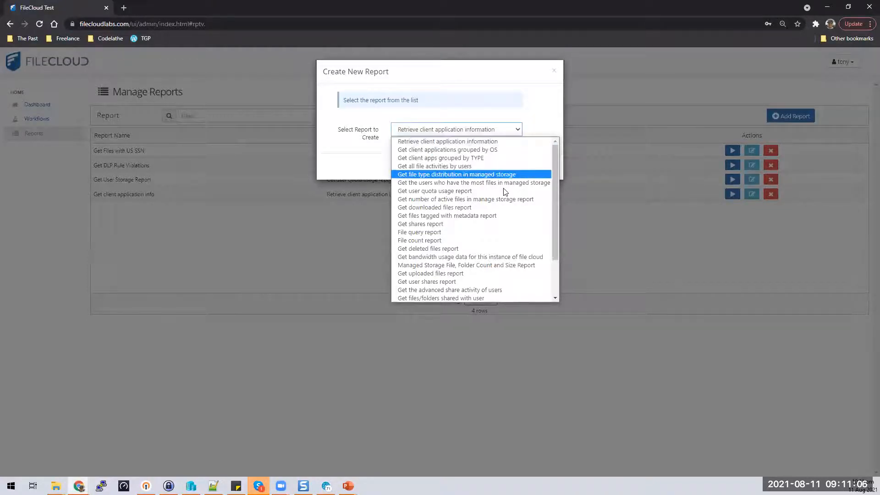
{"action": "scroll", "coordinate": [492, 271], "scroll_direction": "down", "scroll_amount": 2}
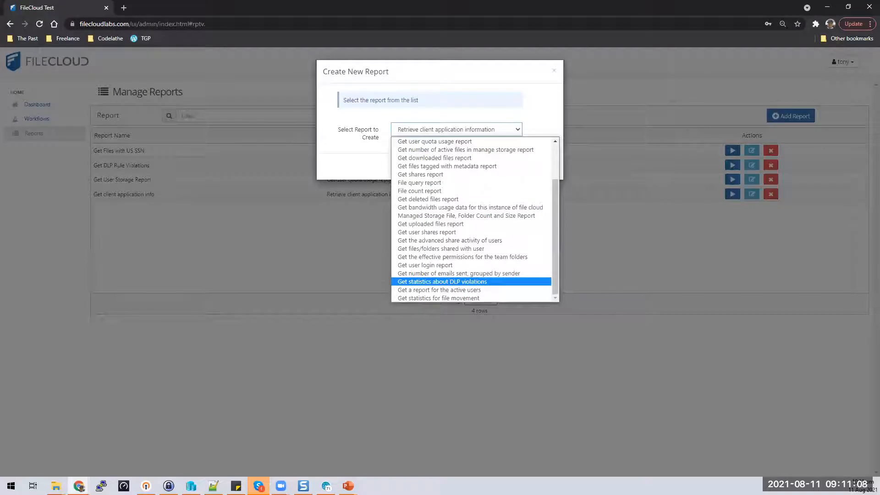
{"action": "key", "text": "Escape"}
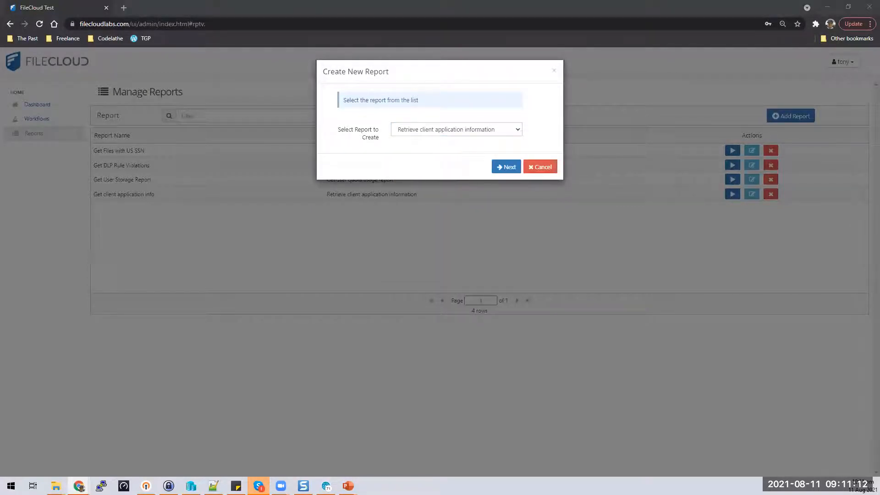
{"action": "left_click_drag", "start_coordinate": [361, 4], "coordinate": [213, 4]}
Step: Scroll through the Available Reports table in the docs, then return to the FileCloud tab
{"action": "scroll", "coordinate": [686, 281], "scroll_direction": "down", "scroll_amount": 2}
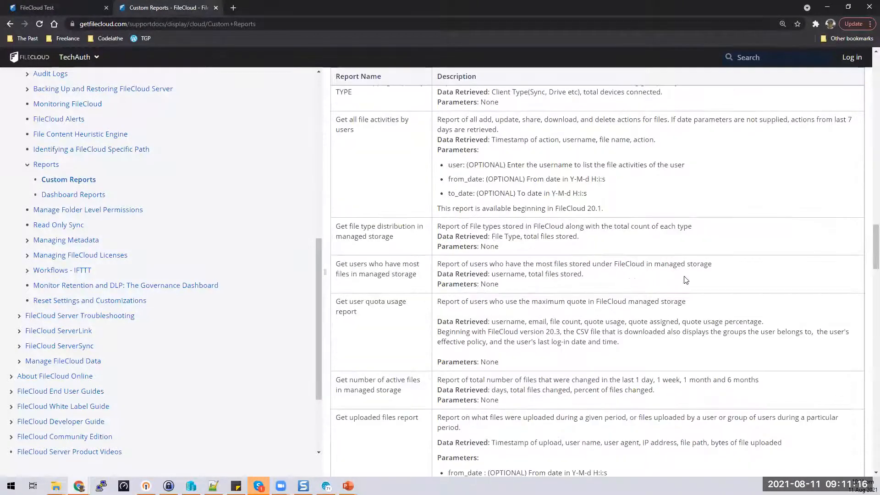
{"action": "scroll", "coordinate": [686, 281], "scroll_direction": "up", "scroll_amount": 4}
{"action": "scroll", "coordinate": [686, 281], "scroll_direction": "down", "scroll_amount": 3}
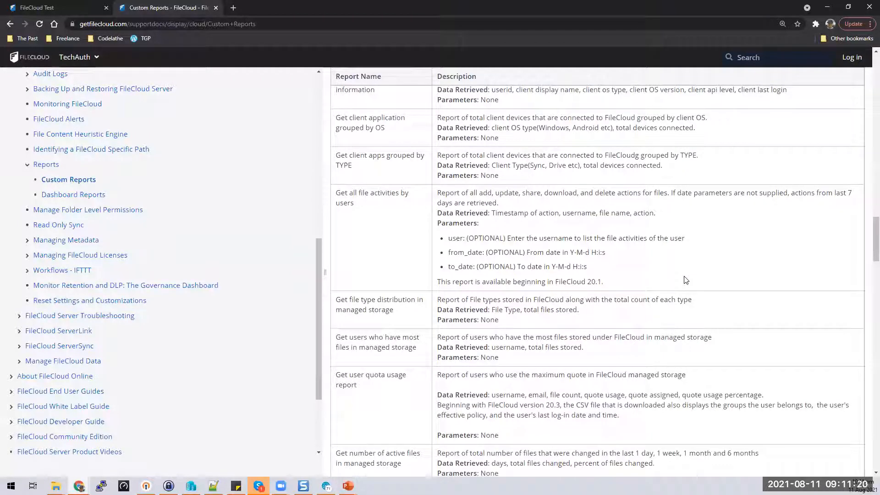
{"action": "scroll", "coordinate": [686, 280], "scroll_direction": "up", "scroll_amount": 2}
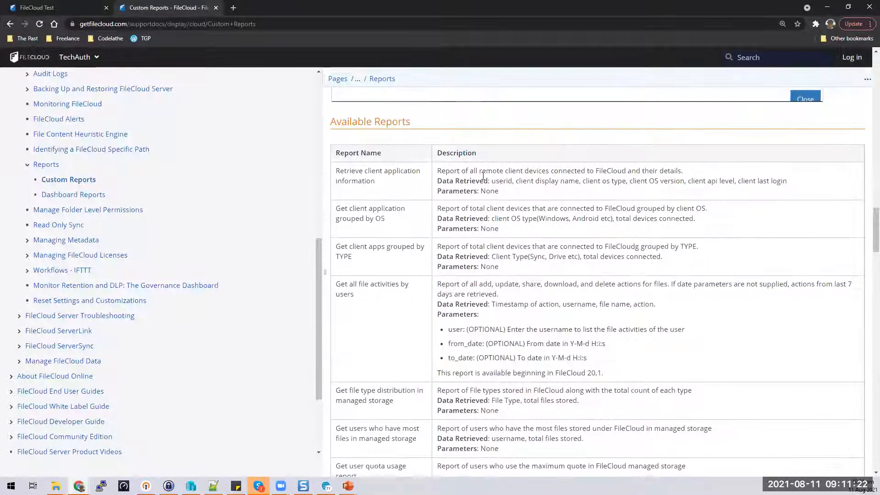
{"action": "scroll", "coordinate": [505, 257], "scroll_direction": "down", "scroll_amount": 6}
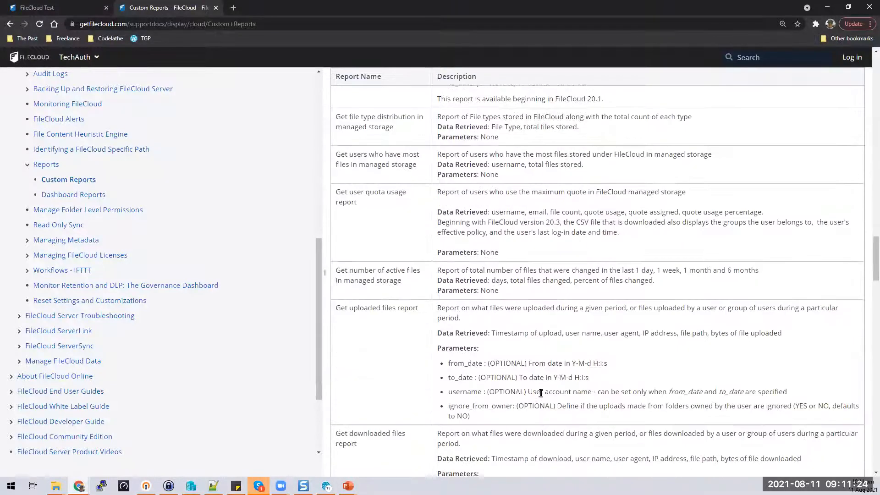
{"action": "scroll", "coordinate": [515, 338], "scroll_direction": "down", "scroll_amount": 2}
{"action": "key", "text": "ctrl+Tab"}
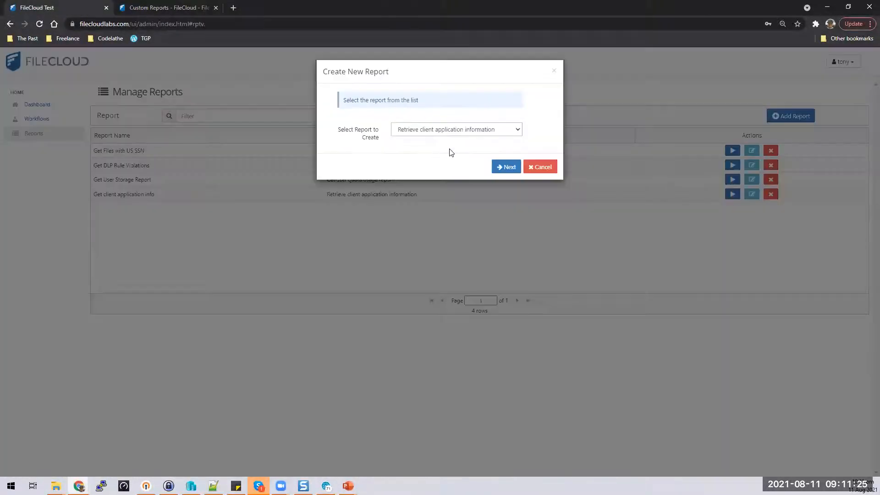
Step: Choose the Get shares report query and continue with Required Parameters left empty
{"action": "left_click", "coordinate": [519, 129]}
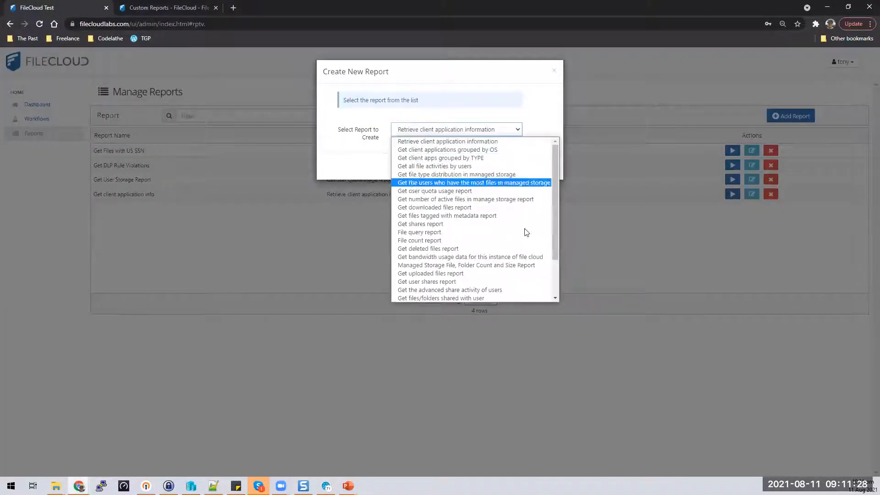
{"action": "scroll", "coordinate": [527, 216], "scroll_direction": "down", "scroll_amount": 2}
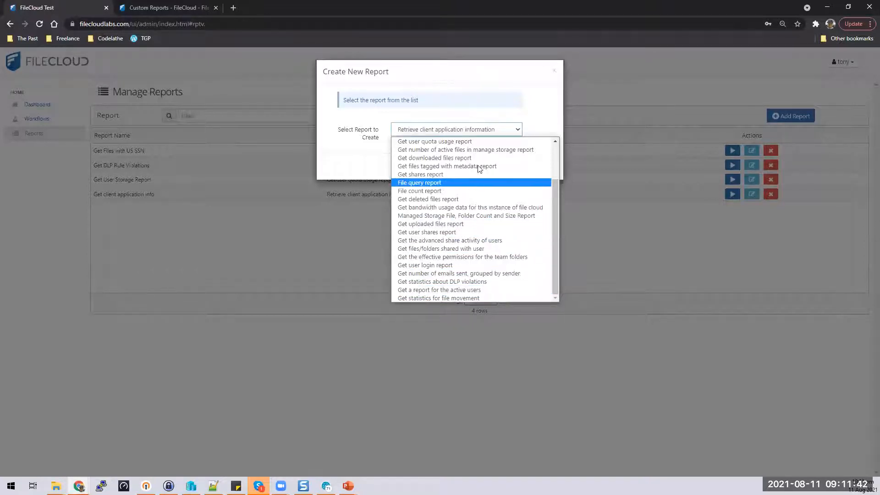
{"action": "scroll", "coordinate": [478, 165], "scroll_direction": "up", "scroll_amount": 2}
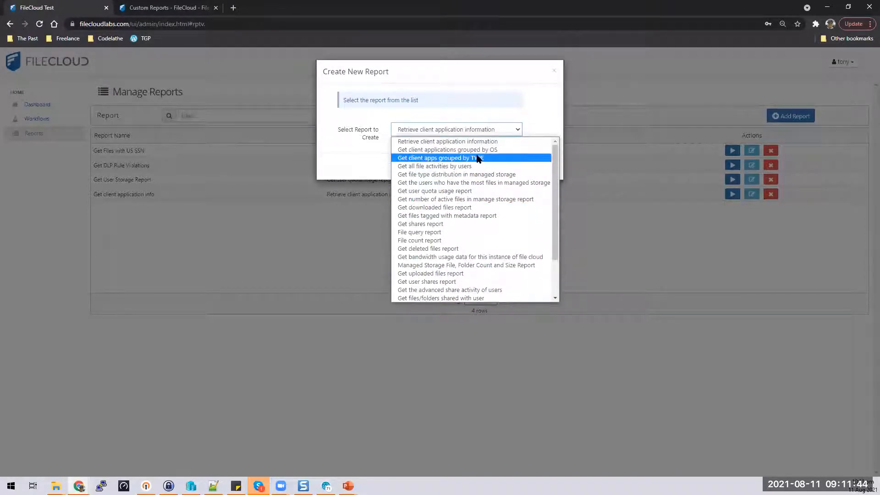
{"action": "left_click", "coordinate": [453, 223]}
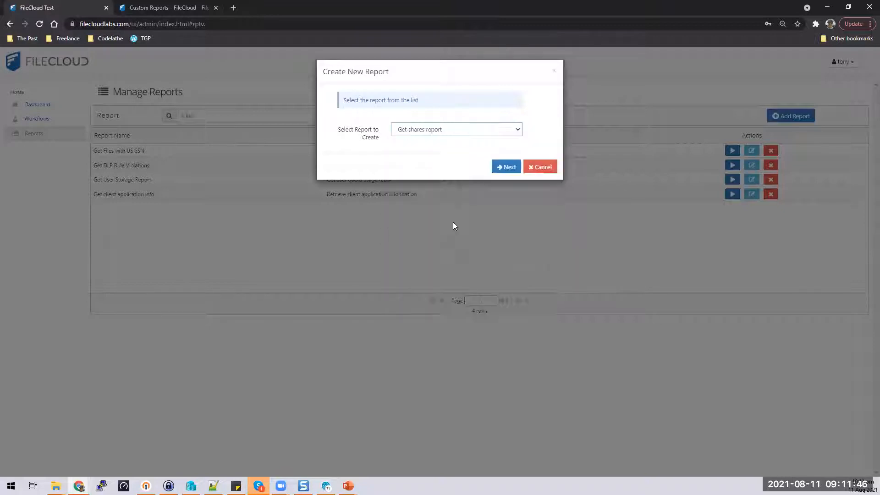
{"action": "left_click", "coordinate": [508, 167]}
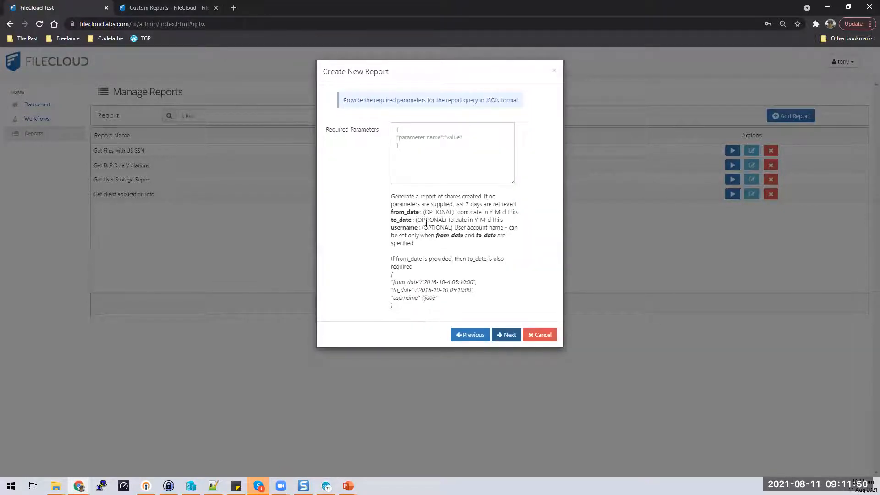
{"action": "left_click", "coordinate": [405, 132]}
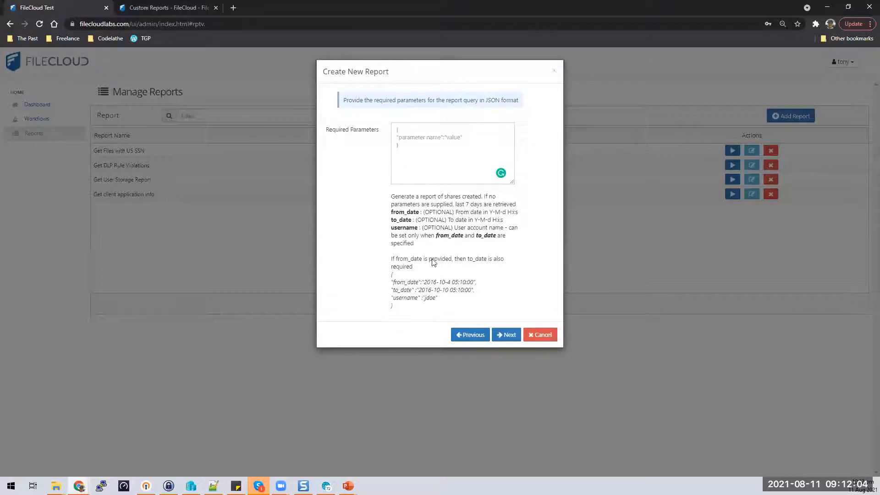
{"action": "left_click_drag", "start_coordinate": [395, 196], "coordinate": [523, 206]}
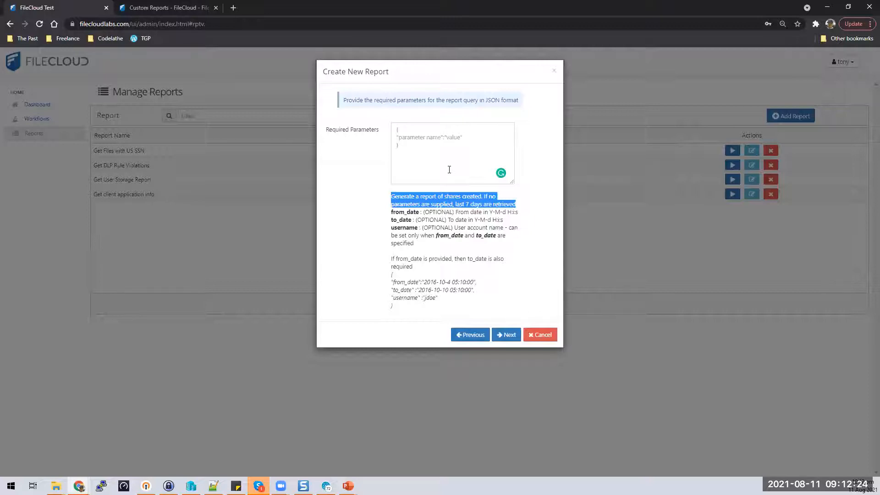
{"action": "left_click", "coordinate": [504, 335]}
Step: Name the report 'Get User Shares' and finish creating it
{"action": "left_click", "coordinate": [460, 135]}
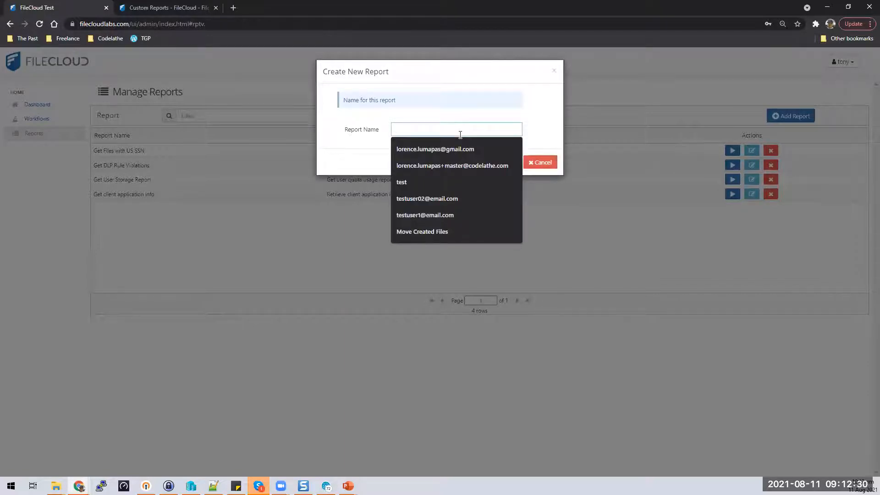
{"action": "type", "text": "Get User Sh"}
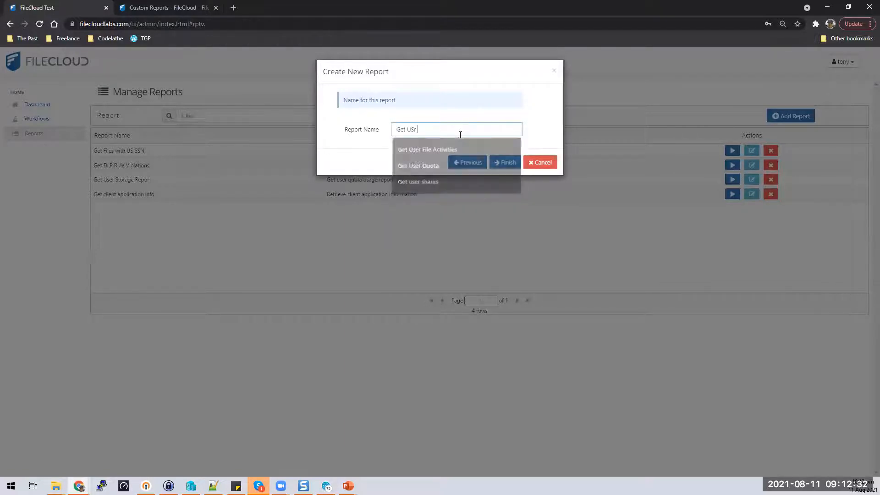
{"action": "type", "text": "ares"}
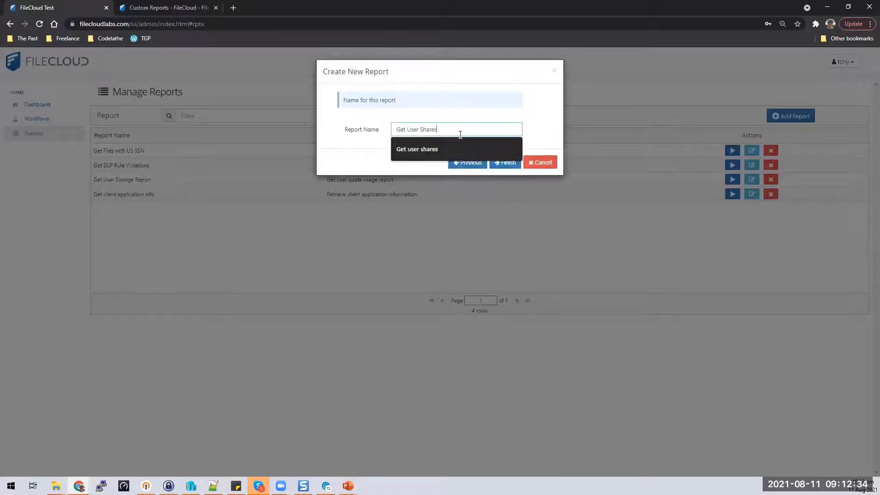
{"action": "left_click", "coordinate": [505, 163]}
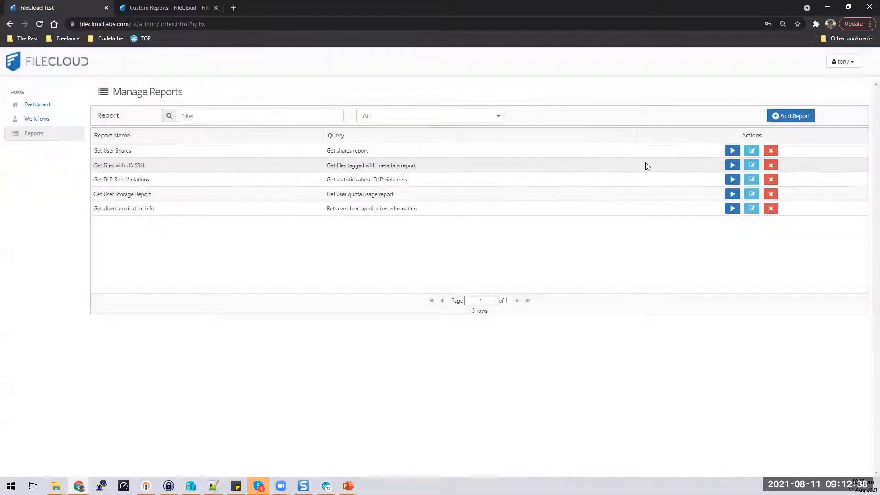
{"action": "left_click", "coordinate": [732, 151]}
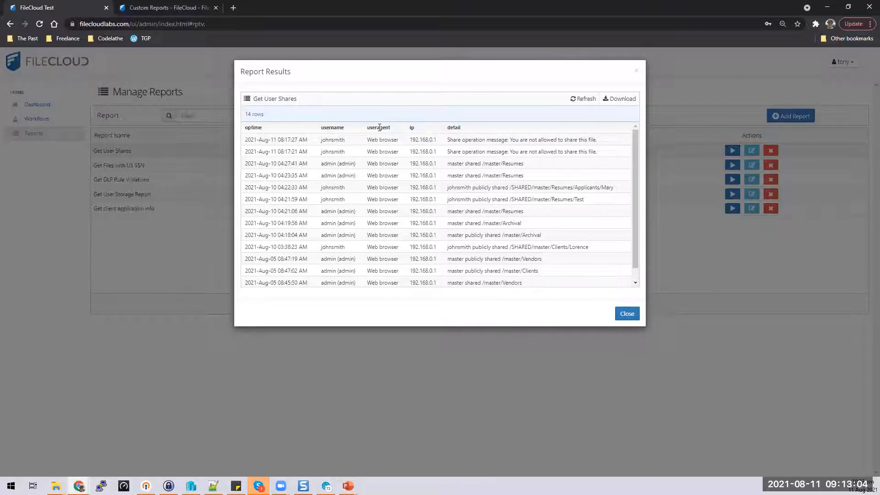
{"action": "left_click_drag", "start_coordinate": [382, 138], "coordinate": [384, 235]}
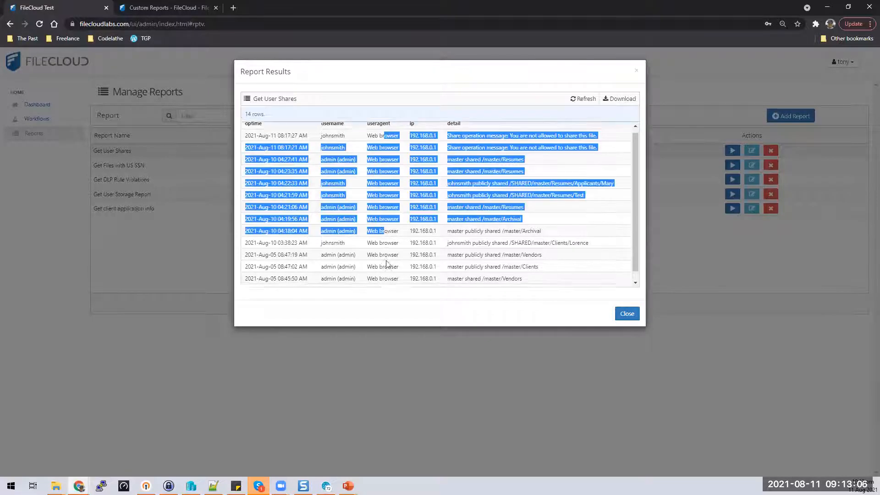
{"action": "scroll", "coordinate": [388, 268], "scroll_direction": "down", "scroll_amount": 1}
{"action": "scroll", "coordinate": [388, 267], "scroll_direction": "up", "scroll_amount": 1}
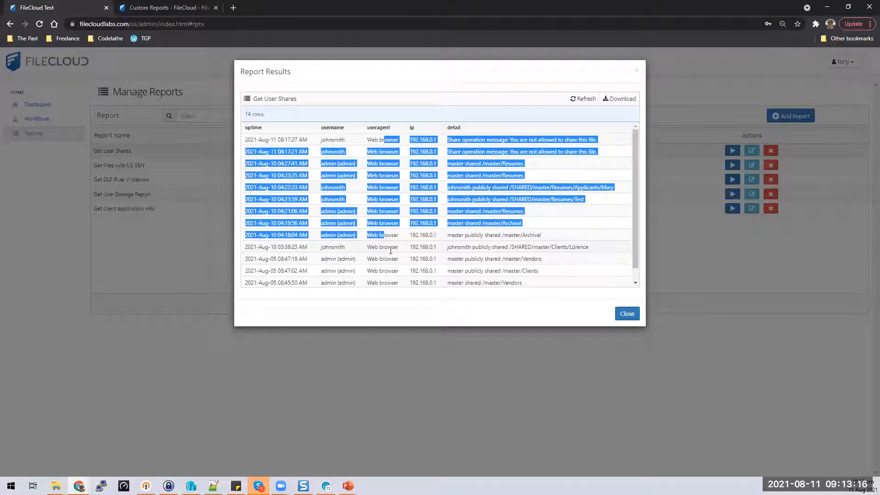
{"action": "left_click", "coordinate": [442, 221]}
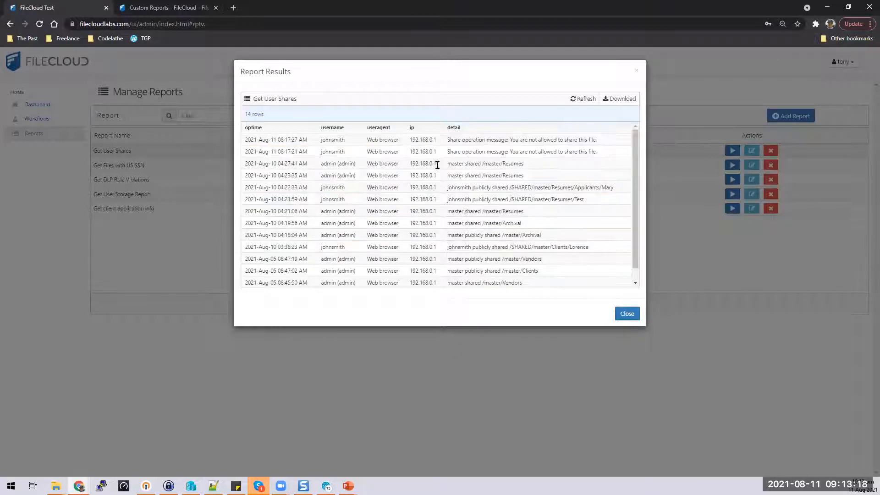
{"action": "left_click_drag", "start_coordinate": [427, 138], "coordinate": [424, 237]}
{"action": "left_click", "coordinate": [424, 250]}
{"action": "scroll", "coordinate": [540, 201], "scroll_direction": "down", "scroll_amount": 1}
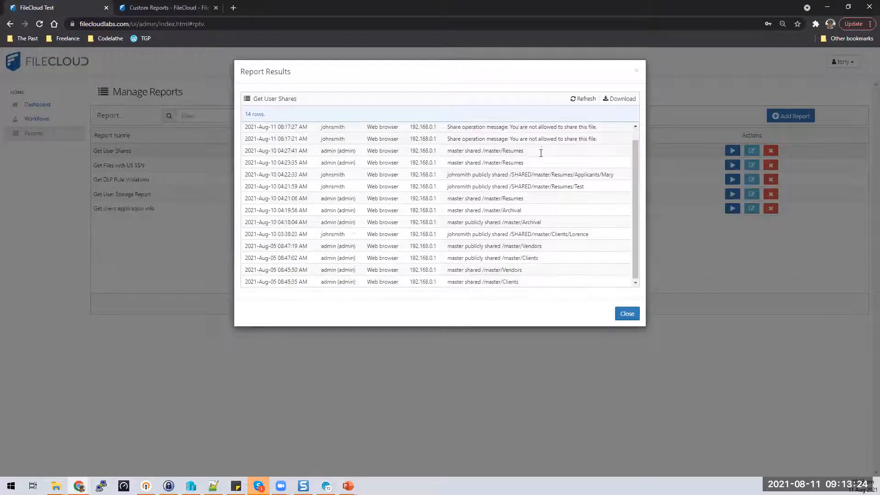
{"action": "left_click_drag", "start_coordinate": [447, 162], "coordinate": [529, 170]}
{"action": "left_click_drag", "start_coordinate": [448, 177], "coordinate": [570, 186]}
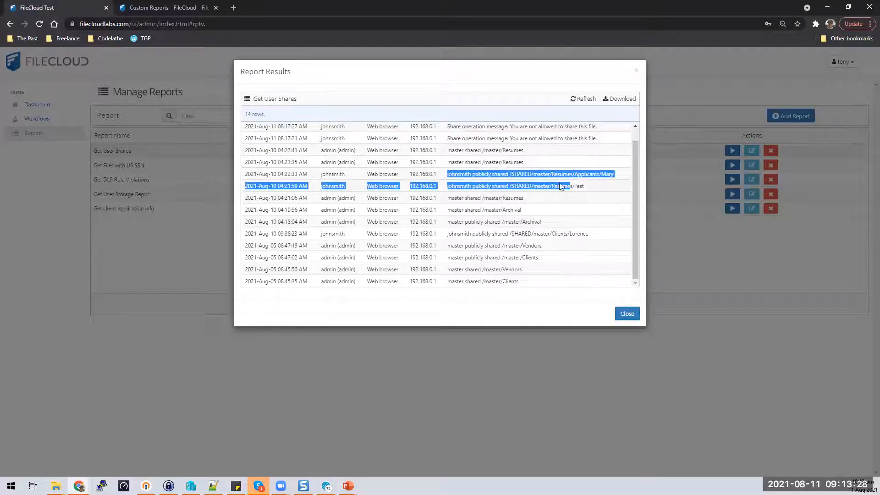
{"action": "left_click", "coordinate": [513, 243]}
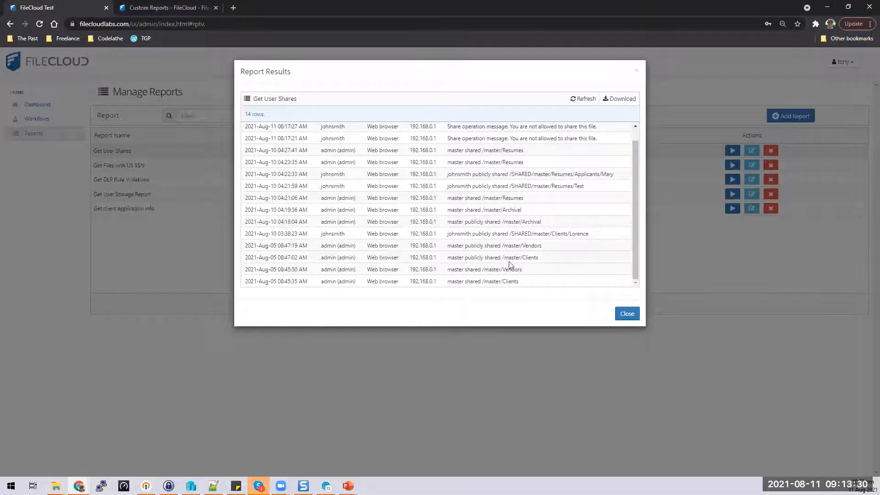
{"action": "left_click", "coordinate": [628, 314]}
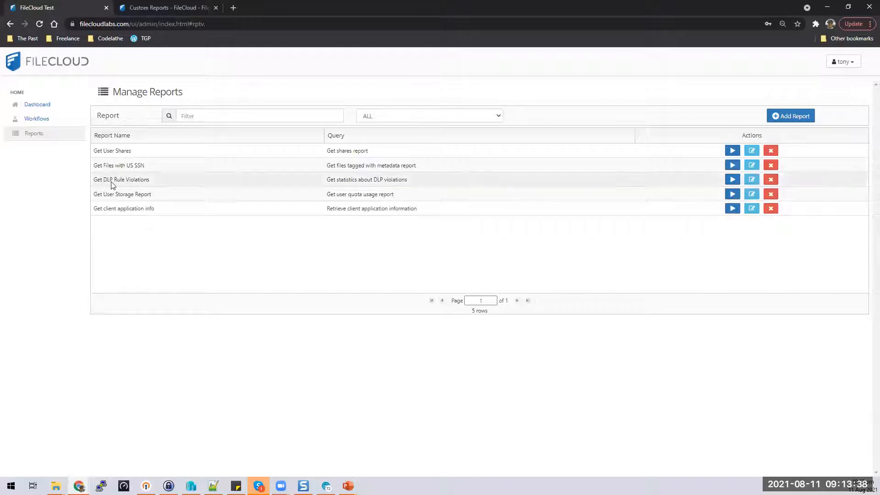
{"action": "left_click", "coordinate": [752, 181]}
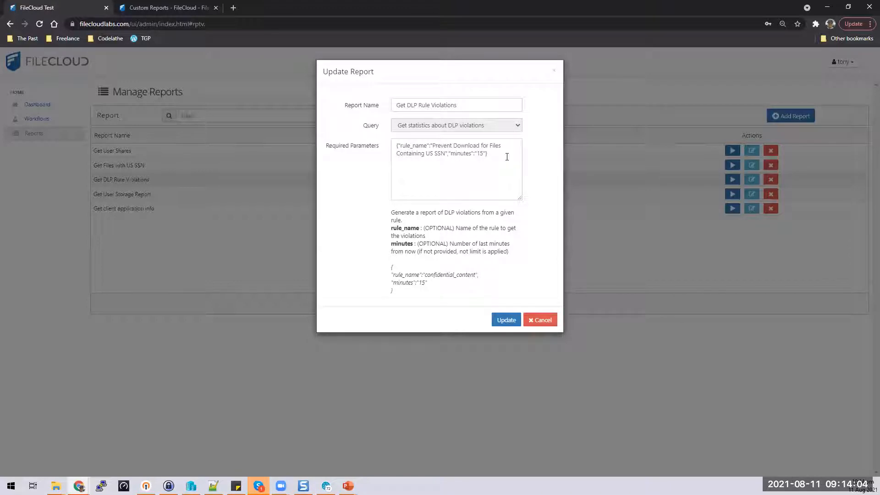
{"action": "left_click_drag", "start_coordinate": [507, 157], "coordinate": [378, 146]}
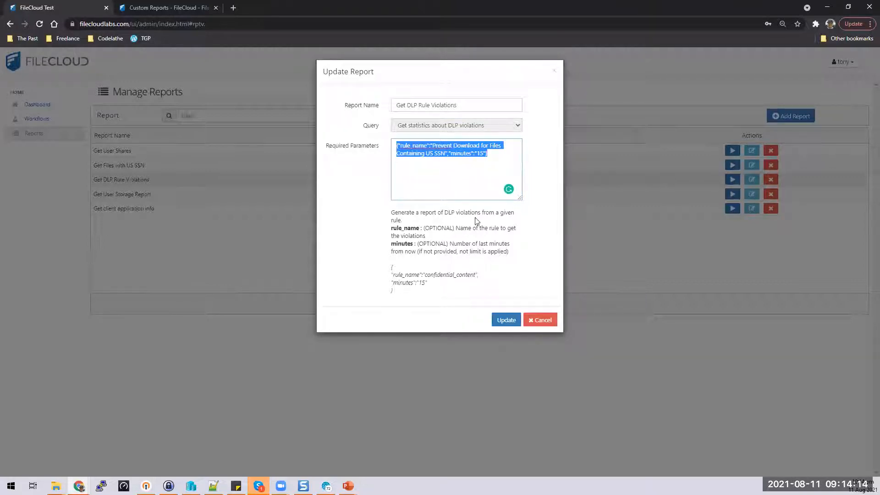
{"action": "left_click", "coordinate": [486, 180]}
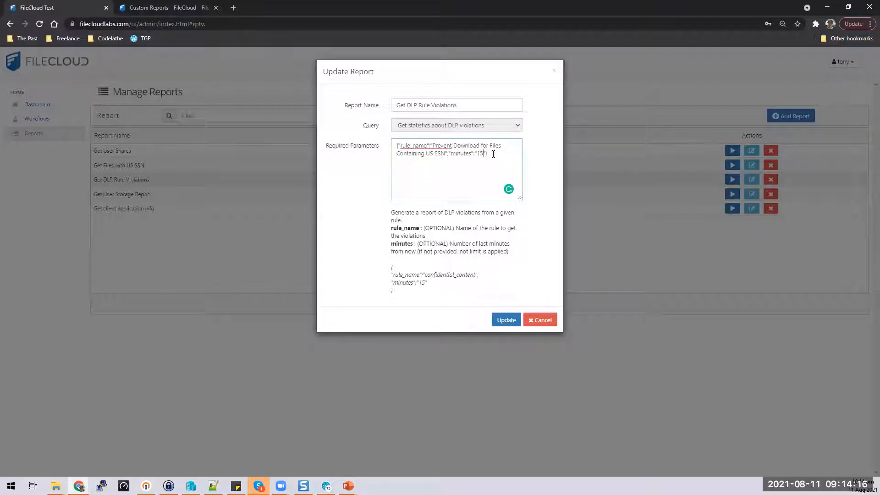
{"action": "triple_click", "coordinate": [494, 152]}
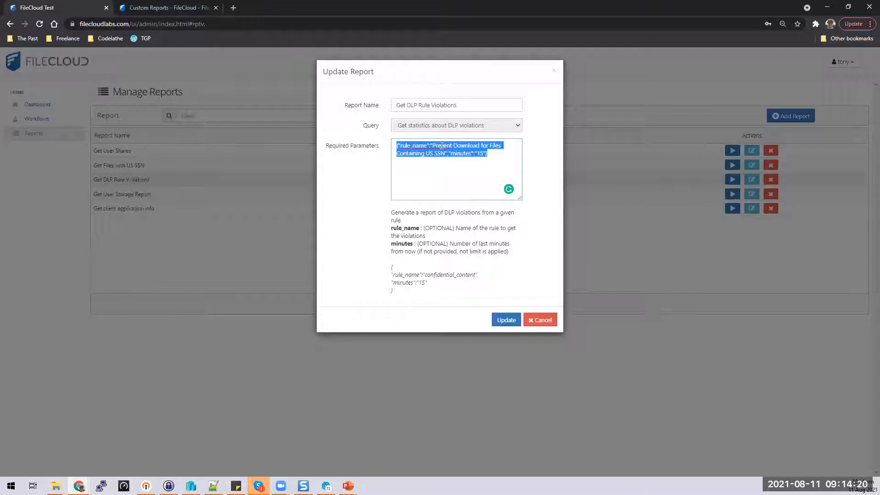
{"action": "left_click", "coordinate": [465, 182]}
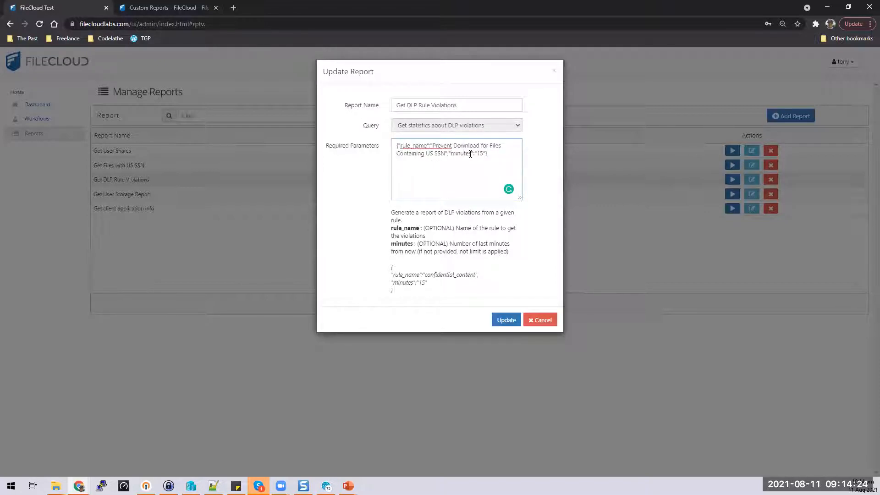
{"action": "double_click", "coordinate": [481, 154]}
{"action": "left_click", "coordinate": [540, 320]}
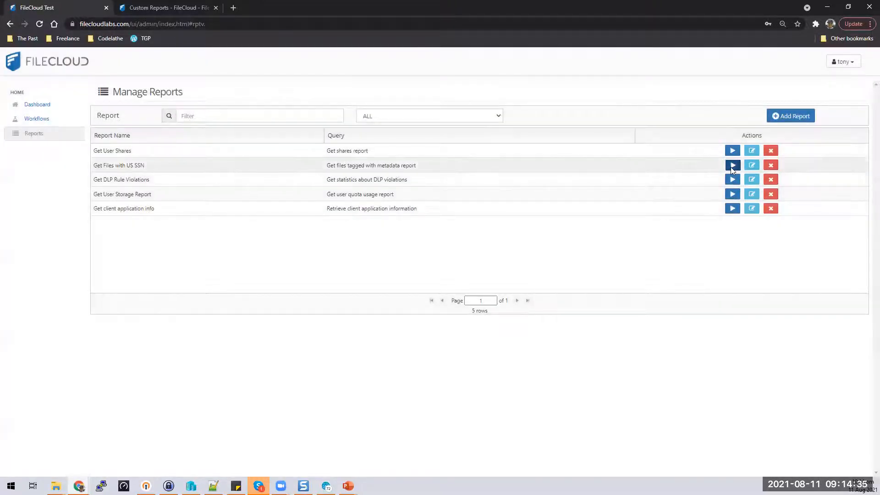
Step: Run the Get Files with US SSN report, download its results, and open report_result (1).csv in Excel
{"action": "left_click", "coordinate": [733, 165]}
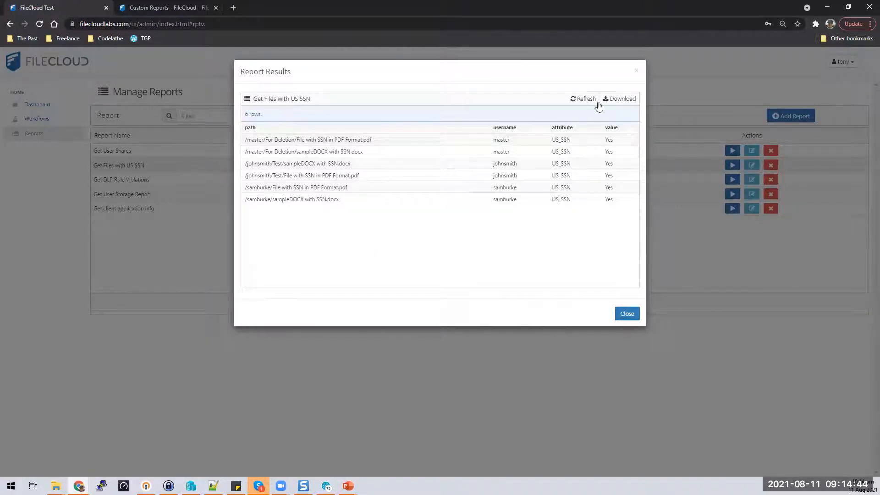
{"action": "left_click", "coordinate": [629, 101]}
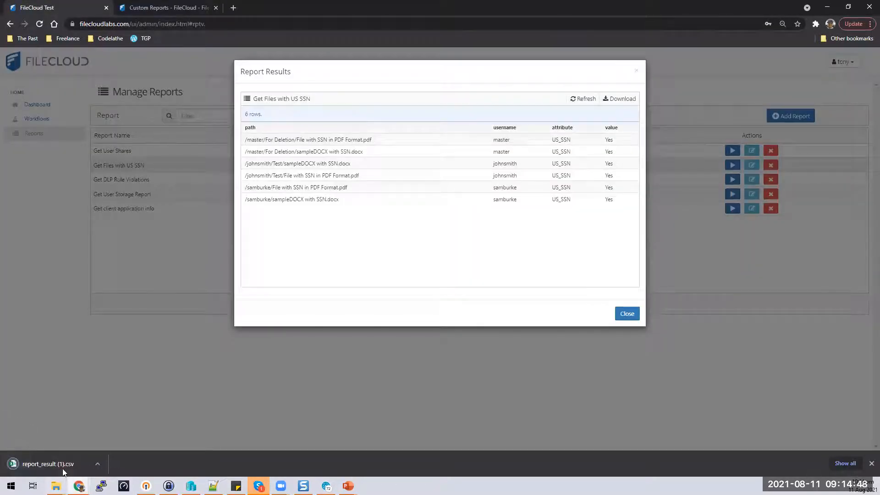
{"action": "left_click", "coordinate": [62, 468]}
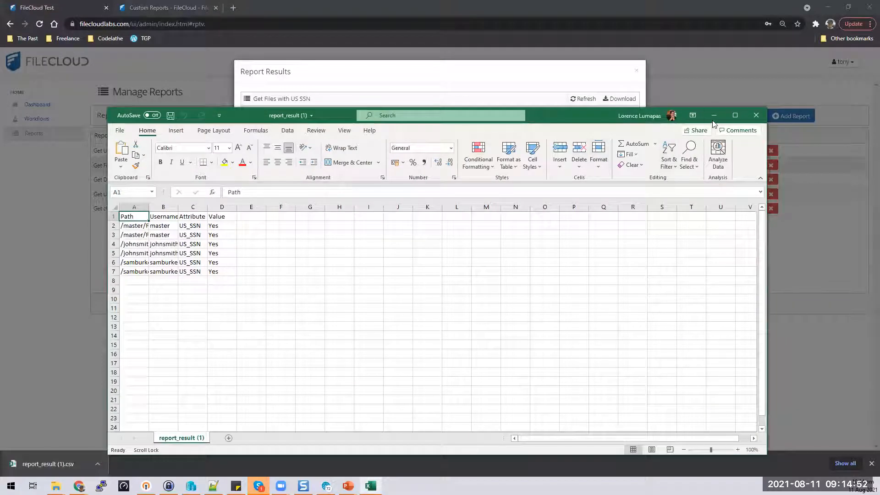
Step: AutoFit columns A–D of the maximized CSV in Excel, then close FileCloud's Report Results
{"action": "left_click", "coordinate": [736, 115]}
{"action": "left_click_drag", "start_coordinate": [27, 99], "coordinate": [129, 97]}
{"action": "double_click", "coordinate": [129, 97]}
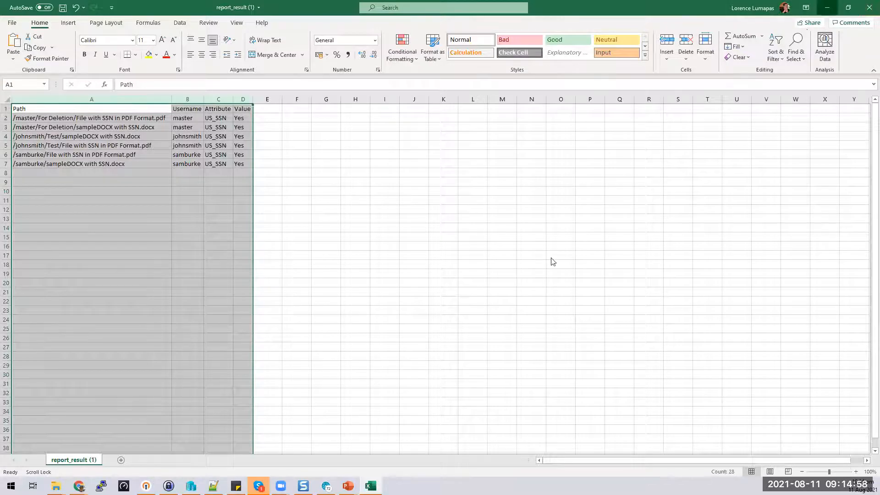
{"action": "key", "text": "alt+Tab"}
{"action": "left_click", "coordinate": [626, 314]}
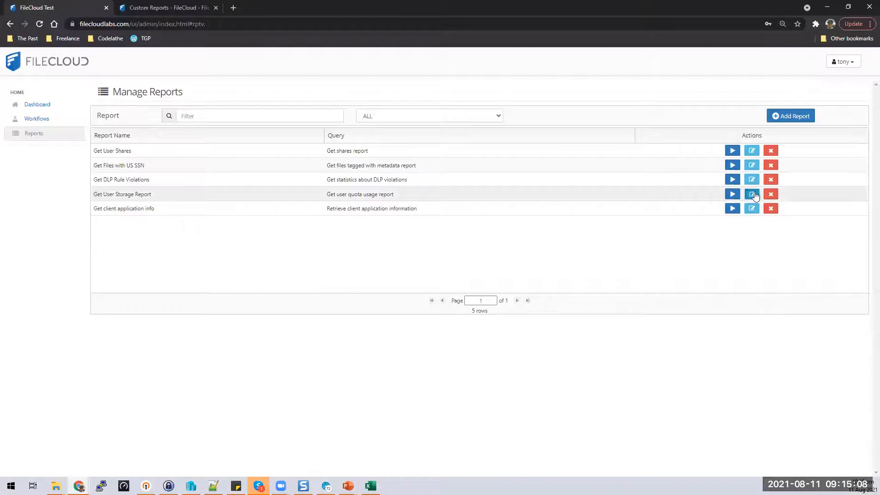
{"action": "left_click", "coordinate": [753, 194]}
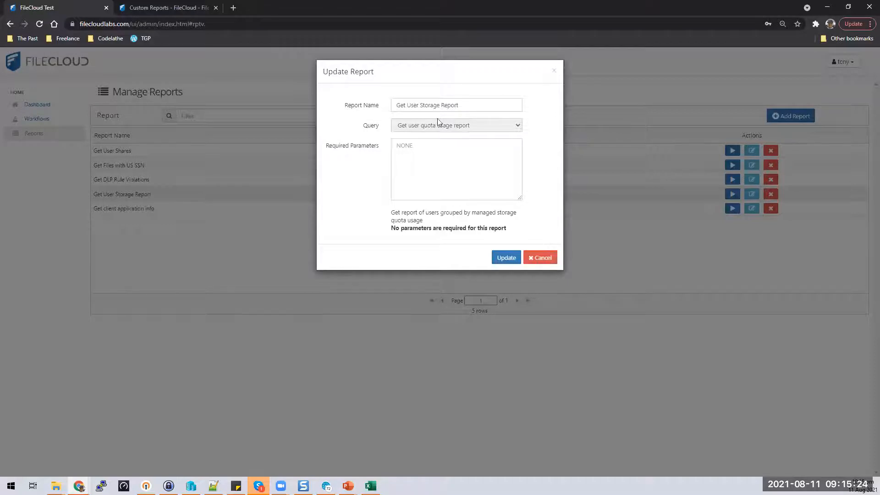
{"action": "left_click", "coordinate": [543, 257]}
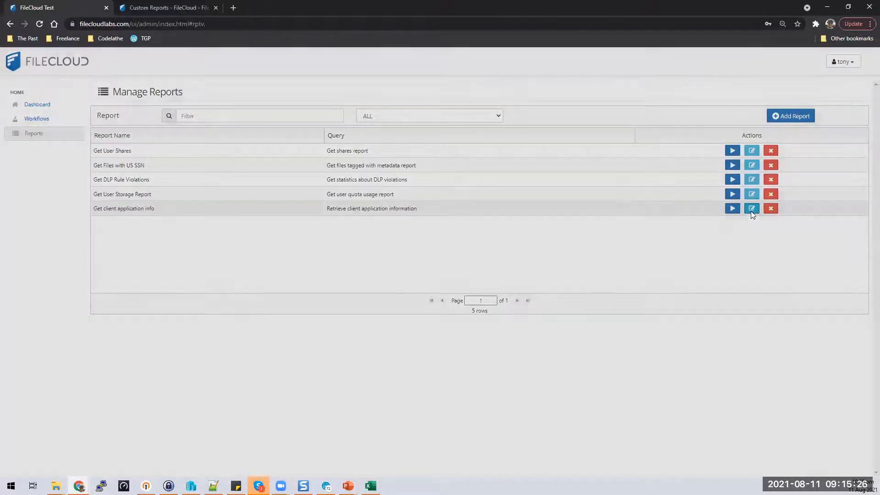
{"action": "left_click", "coordinate": [751, 210]}
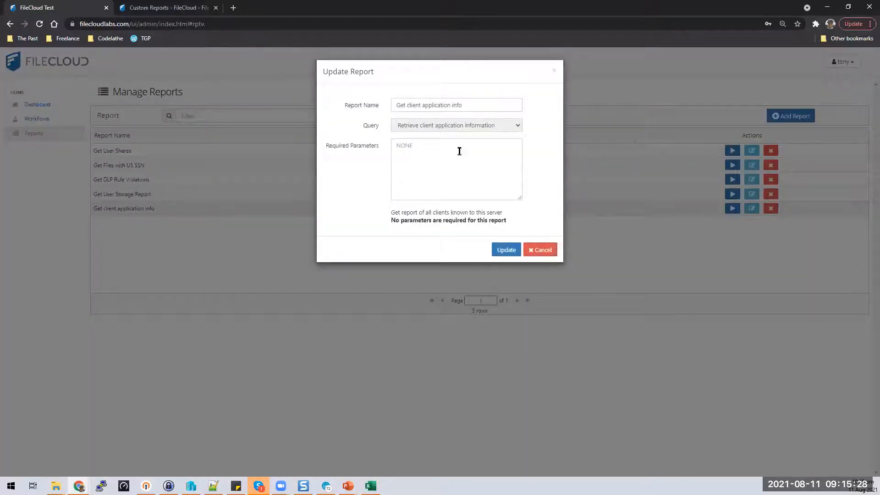
{"action": "left_click", "coordinate": [548, 252]}
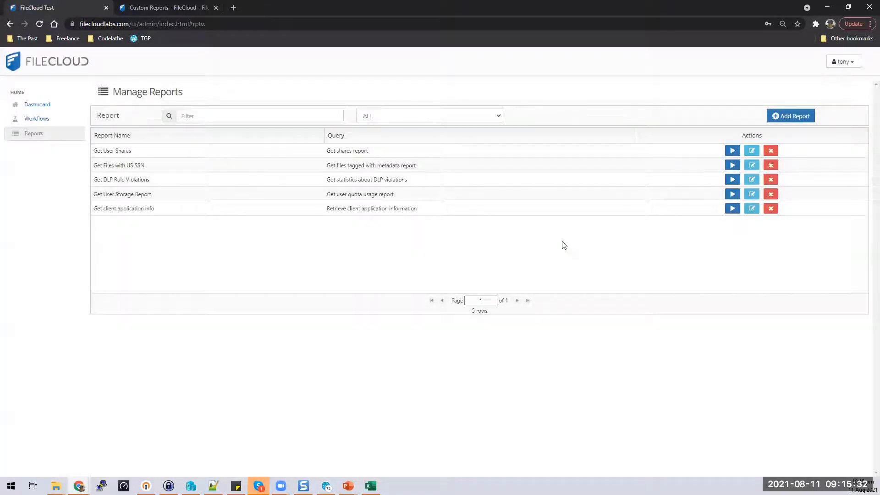
{"action": "left_click", "coordinate": [733, 209]}
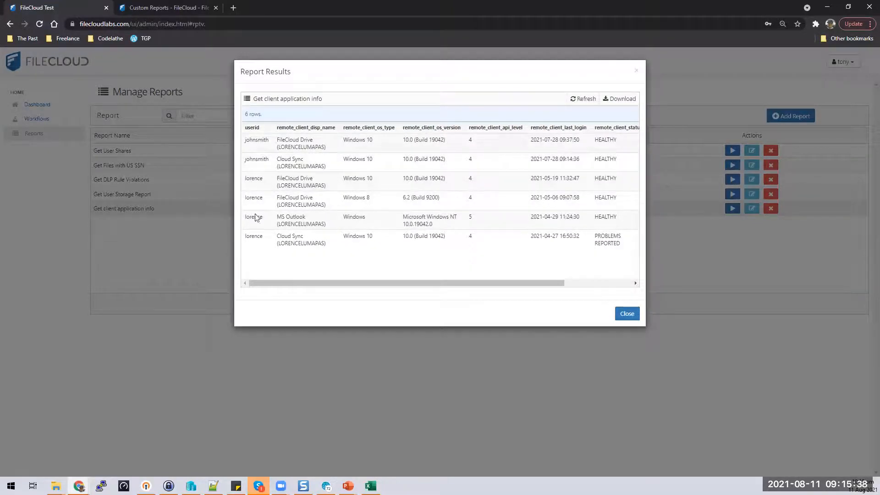
Step: Inspect the six client application rows and their OS and version columns, scroll right, then close the results
{"action": "left_click_drag", "start_coordinate": [259, 267], "coordinate": [256, 238]}
{"action": "left_click", "coordinate": [315, 139]}
{"action": "left_click_drag", "start_coordinate": [370, 127], "coordinate": [423, 243]}
{"action": "left_click", "coordinate": [440, 238]}
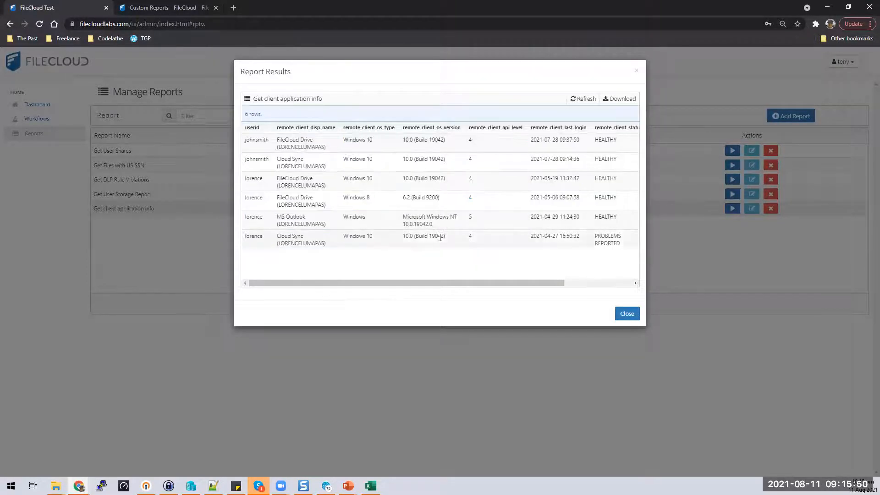
{"action": "left_click_drag", "start_coordinate": [440, 131], "coordinate": [470, 234]}
{"action": "left_click", "coordinate": [495, 239]}
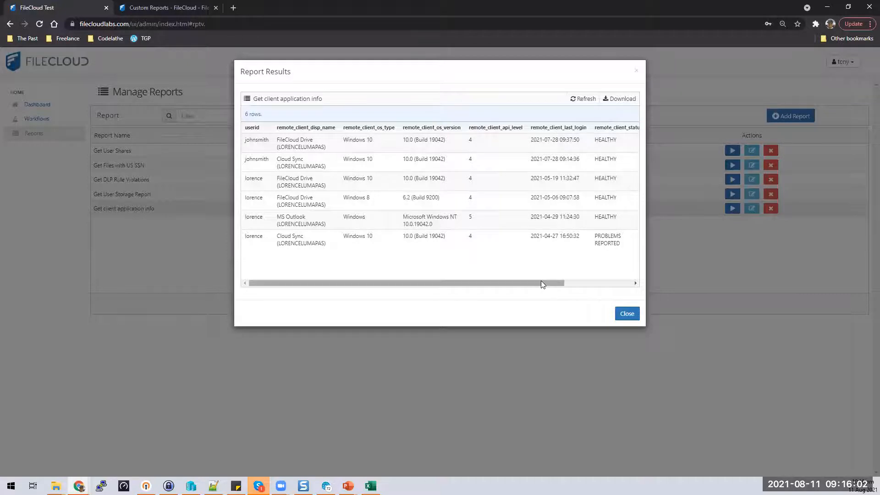
{"action": "left_click_drag", "start_coordinate": [541, 283], "coordinate": [628, 283]}
{"action": "left_click", "coordinate": [627, 313]}
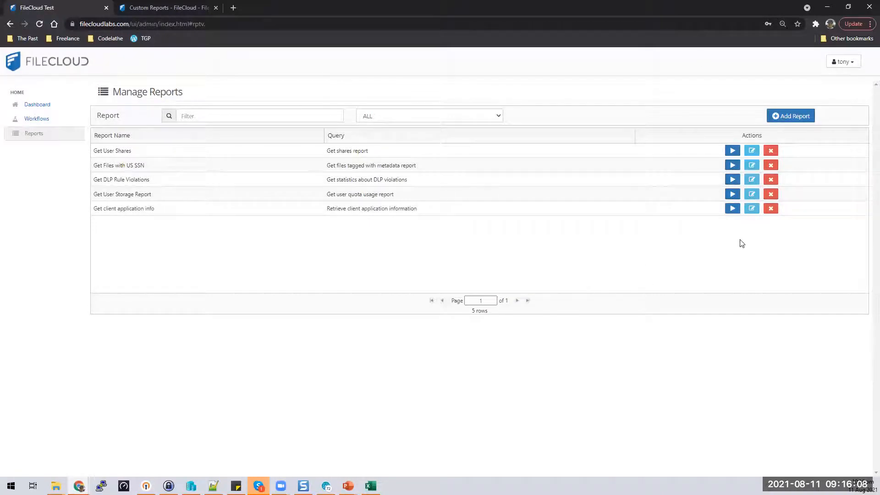
Step: Go to the Dashboard and review its user and group counts in the Statistics panel
{"action": "left_click", "coordinate": [55, 105]}
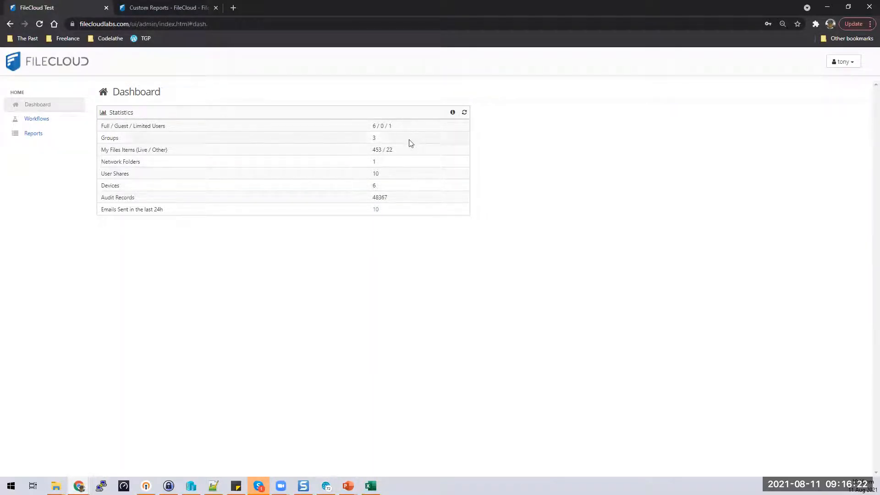
{"action": "left_click_drag", "start_coordinate": [103, 127], "coordinate": [417, 134]}
{"action": "left_click", "coordinate": [448, 132]}
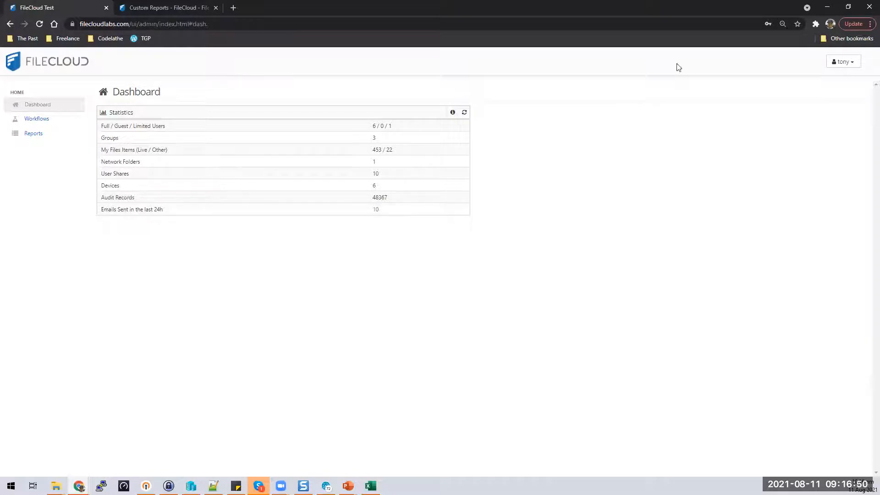
Step: Sign out and sign back in as administrator by re-entering the admin password
{"action": "left_click", "coordinate": [846, 62]}
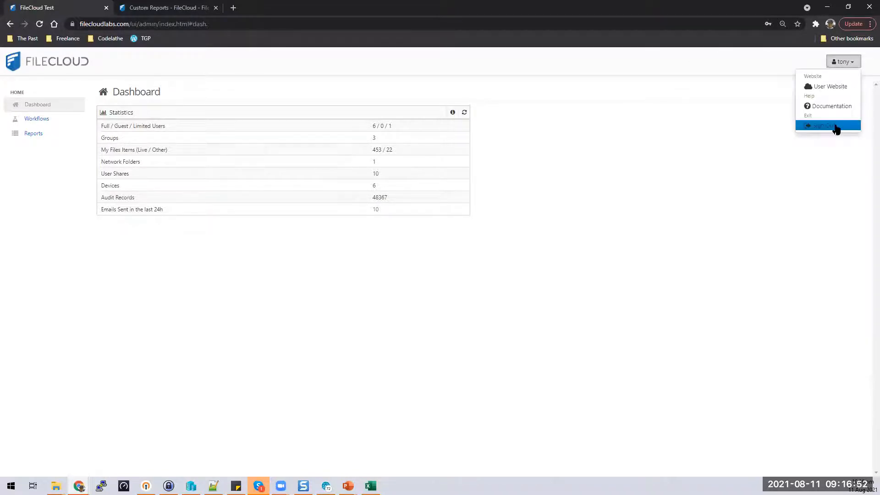
{"action": "left_click", "coordinate": [835, 128]}
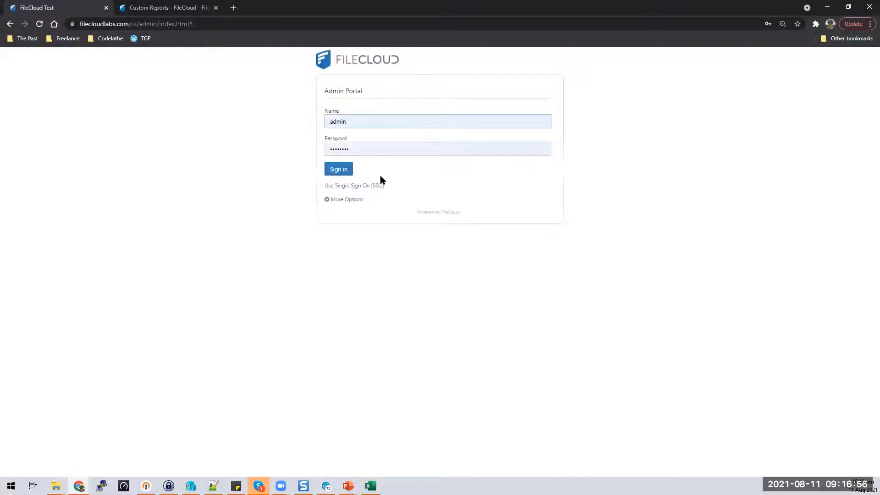
{"action": "double_click", "coordinate": [377, 147]}
{"action": "key", "text": "BackSpace"}
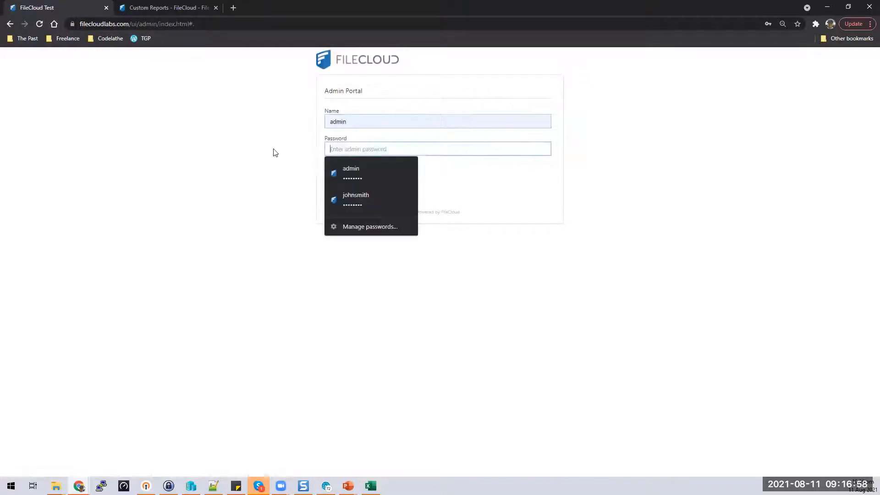
{"action": "type", "text": "********"}
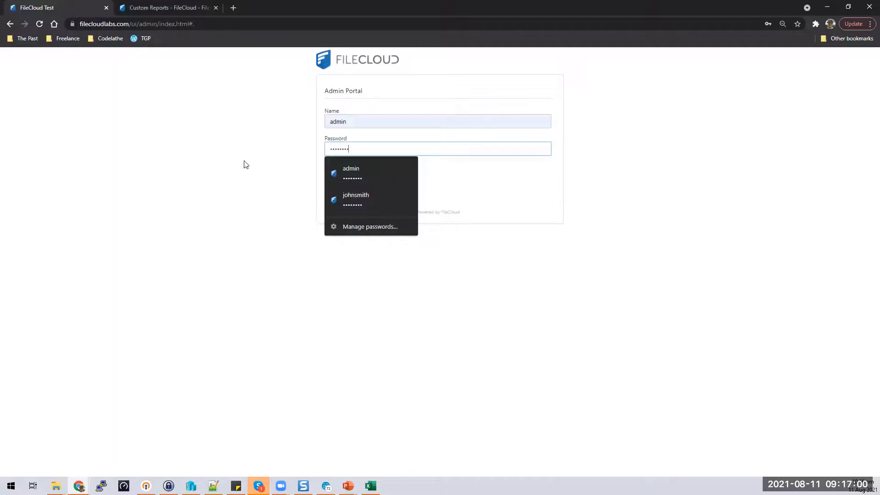
{"action": "key", "text": "Return"}
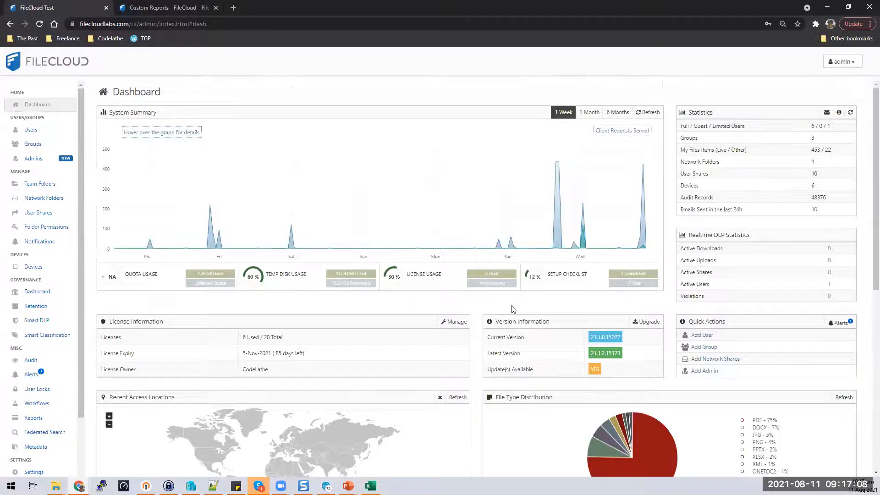
Step: Scroll to Version Information and review the latest version number 21.1.2.15173
{"action": "scroll", "coordinate": [514, 310], "scroll_direction": "down", "scroll_amount": 3}
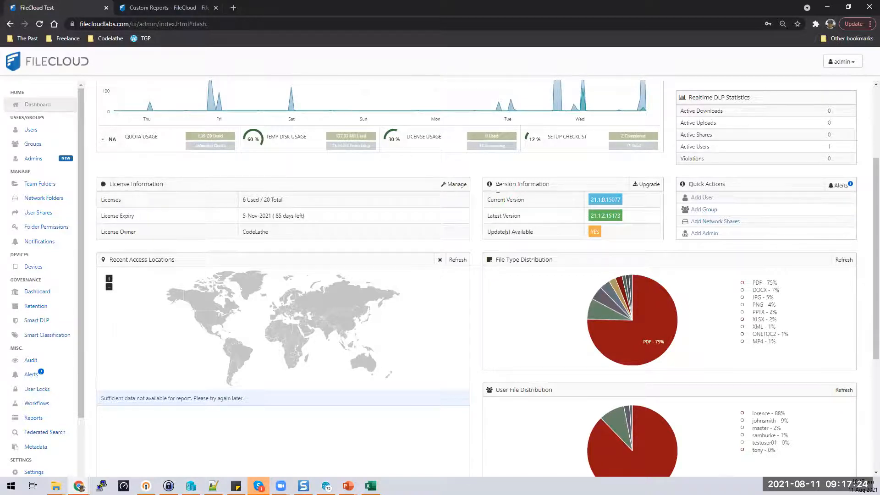
{"action": "left_click_drag", "start_coordinate": [487, 183], "coordinate": [656, 233]}
{"action": "left_click", "coordinate": [656, 233]}
{"action": "left_click_drag", "start_coordinate": [632, 218], "coordinate": [589, 218]}
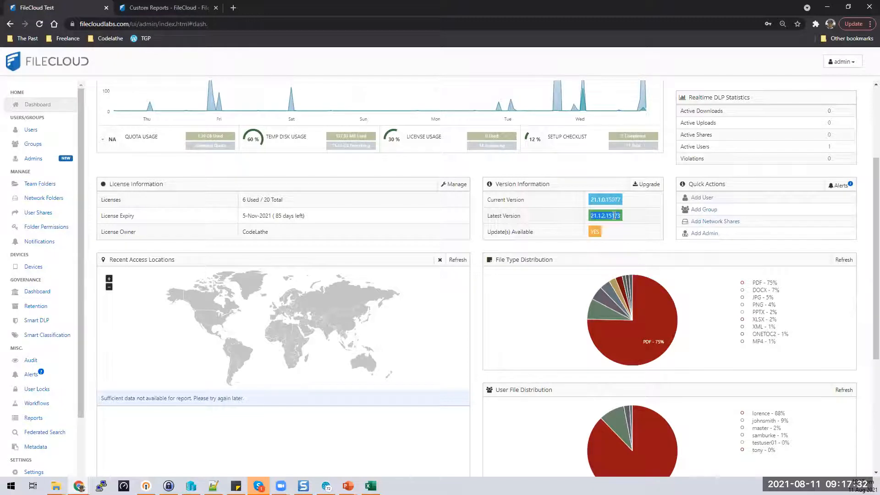
{"action": "left_click", "coordinate": [609, 235]}
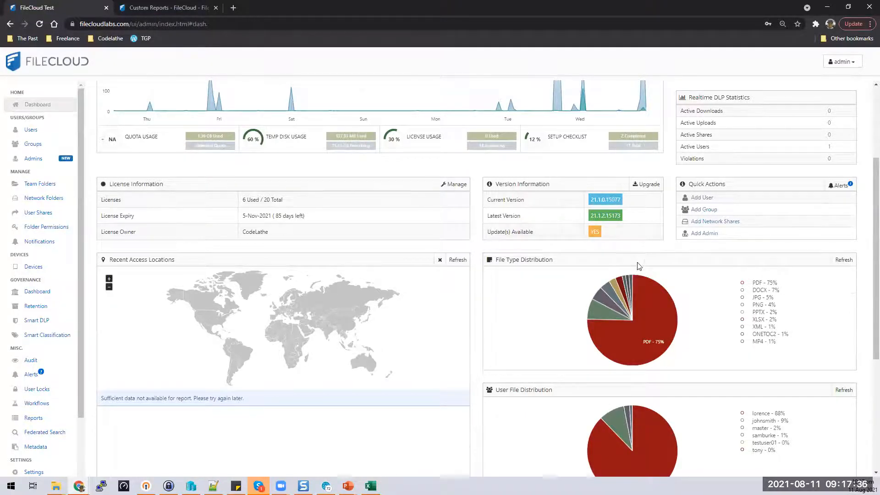
Step: Scroll further down to review the Users with Lowest Quota Remaining table
{"action": "scroll", "coordinate": [637, 266], "scroll_direction": "down", "scroll_amount": 2}
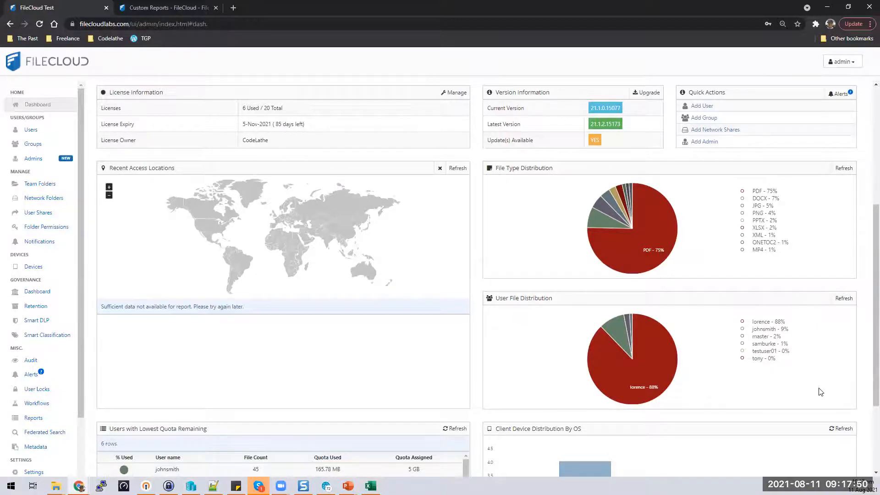
{"action": "scroll", "coordinate": [821, 392], "scroll_direction": "down", "scroll_amount": 3}
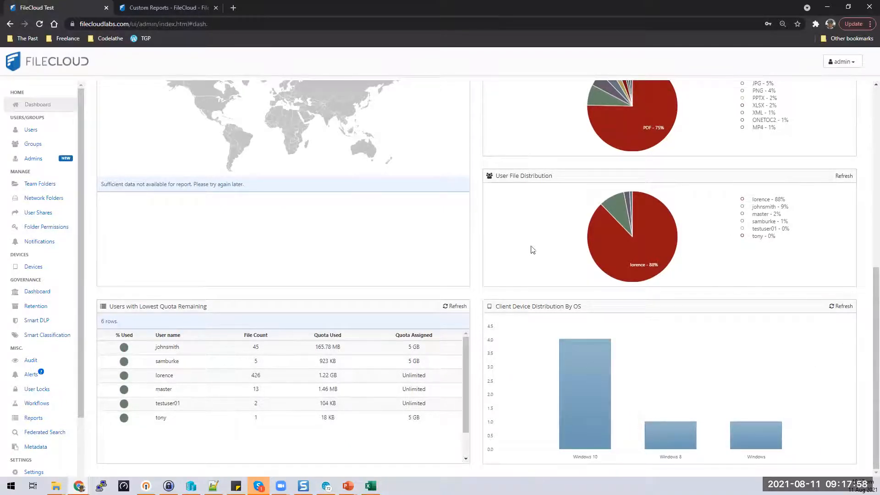
{"action": "left_click_drag", "start_coordinate": [97, 306], "coordinate": [451, 377]}
{"action": "left_click", "coordinate": [477, 370]}
Step: Sign out and log in under the other admin account, entering its user name and password
{"action": "left_click", "coordinate": [844, 61]}
{"action": "left_click", "coordinate": [832, 125]}
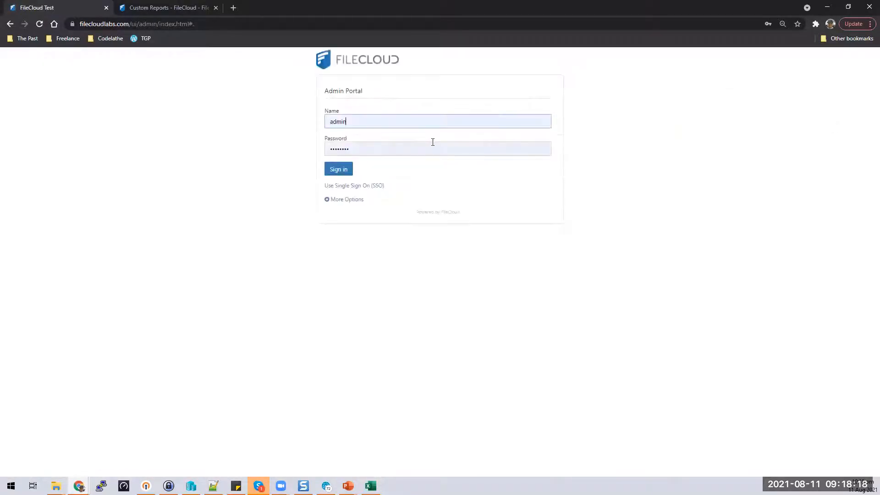
{"action": "key", "text": "BackSpace"}
{"action": "key", "text": "BackSpace"}
{"action": "key", "text": "BackSpace"}
{"action": "key", "text": "BackSpace"}
{"action": "key", "text": "BackSpace"}
{"action": "type", "text": "clar"}
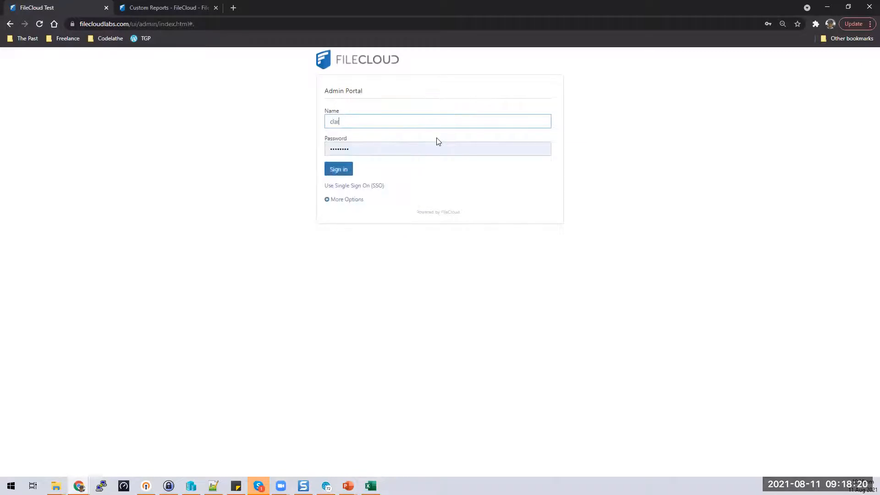
{"action": "type", "text": "k"}
{"action": "key", "text": "Tab"}
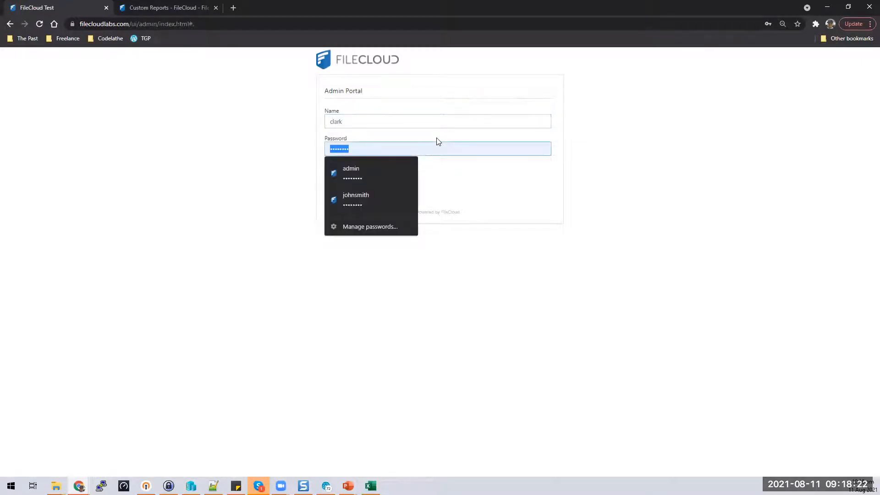
{"action": "type", "text": "••"}
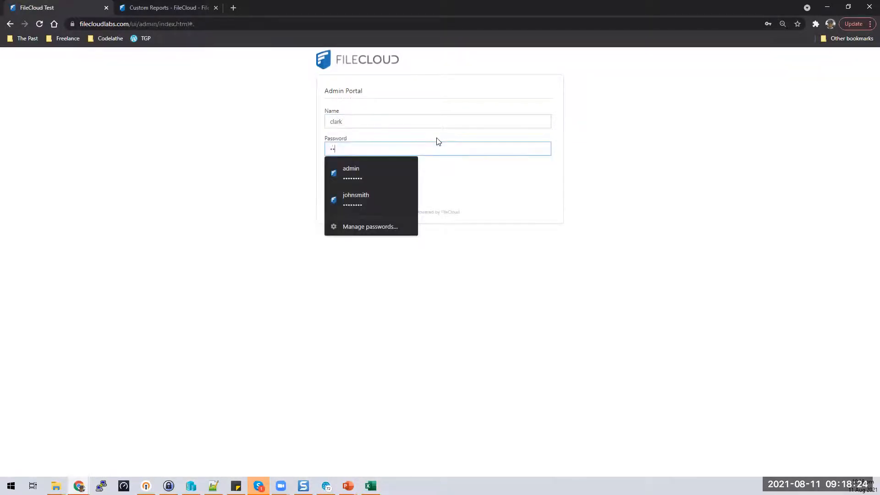
{"action": "key", "text": "BackSpace"}
{"action": "key", "text": "BackSpace"}
{"action": "key", "text": "BackSpace"}
{"action": "key", "text": "BackSpace"}
{"action": "type", "text": "••"}
{"action": "key", "text": "Return"}
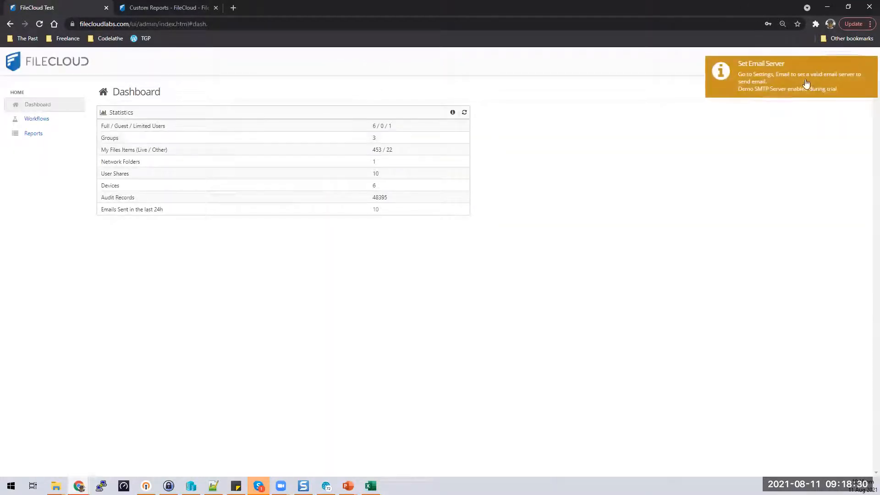
Step: Move from Reports to the Workflows page listing the two enabled workflows
{"action": "left_click", "coordinate": [43, 135]}
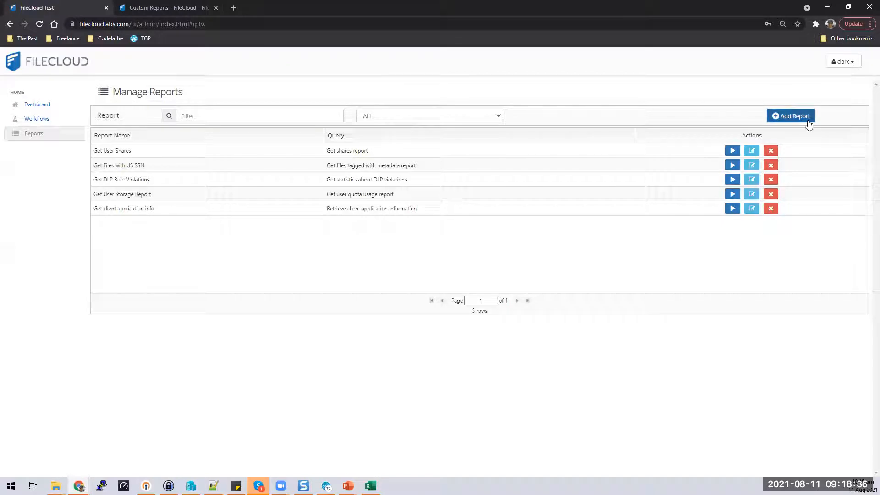
{"action": "left_click", "coordinate": [53, 122]}
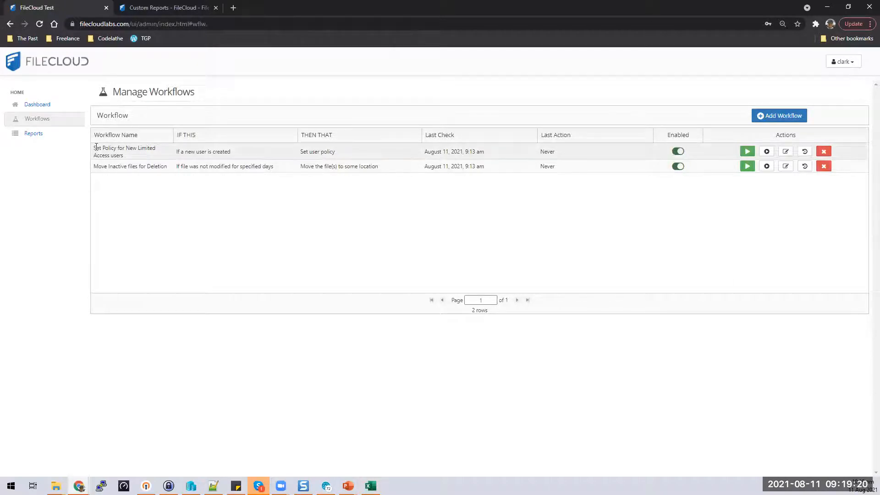
{"action": "left_click_drag", "start_coordinate": [96, 147], "coordinate": [163, 155]}
{"action": "left_click", "coordinate": [163, 155]}
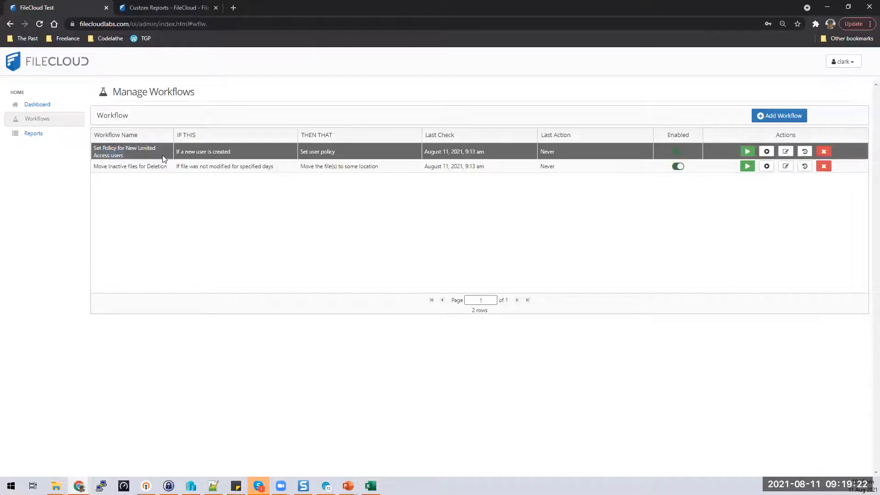
{"action": "left_click", "coordinate": [785, 152]}
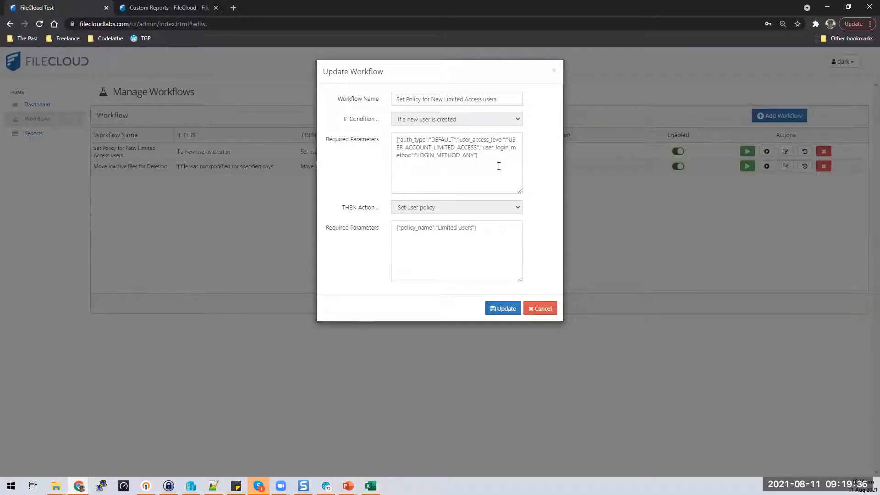
{"action": "left_click_drag", "start_coordinate": [496, 157], "coordinate": [395, 137]}
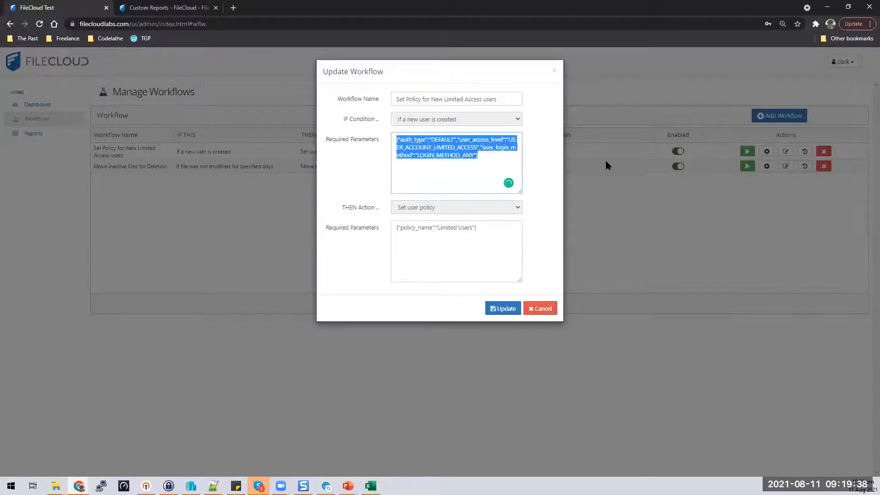
{"action": "left_click", "coordinate": [437, 155]}
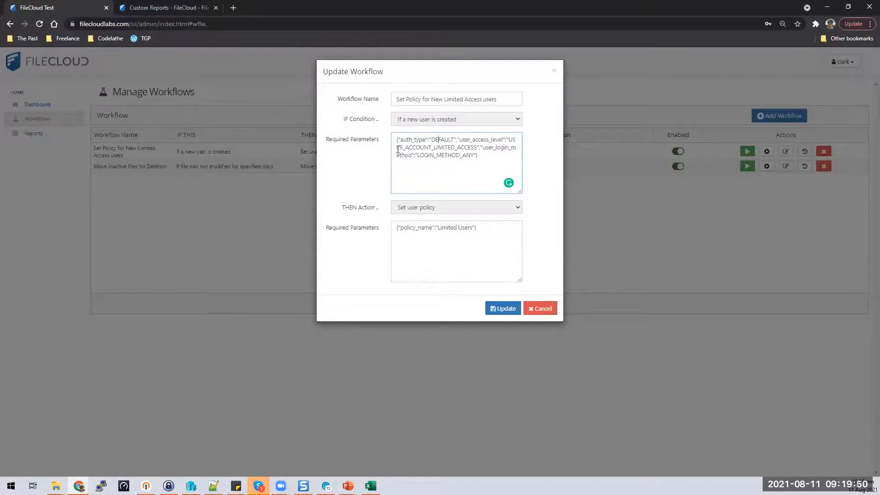
{"action": "left_click_drag", "start_coordinate": [398, 149], "coordinate": [461, 150]}
{"action": "left_click", "coordinate": [489, 157]}
{"action": "left_click_drag", "start_coordinate": [494, 158], "coordinate": [389, 161]}
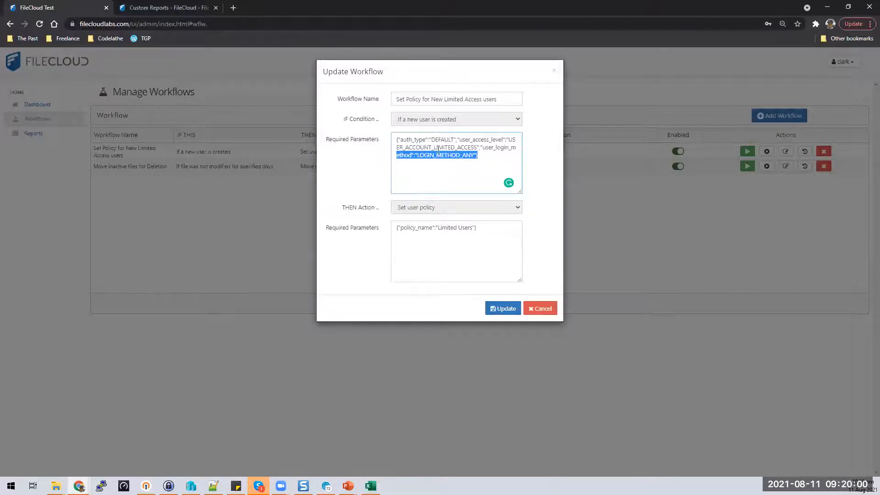
{"action": "left_click", "coordinate": [491, 165]}
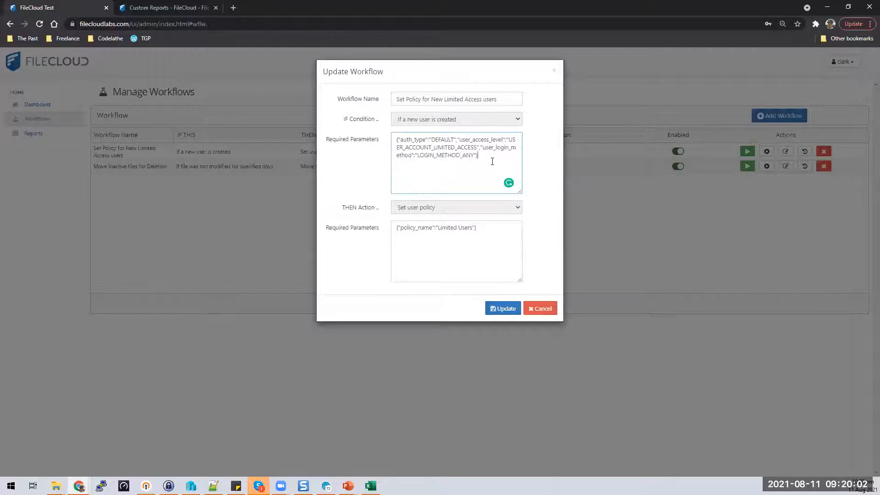
{"action": "key", "text": "ctrl+a"}
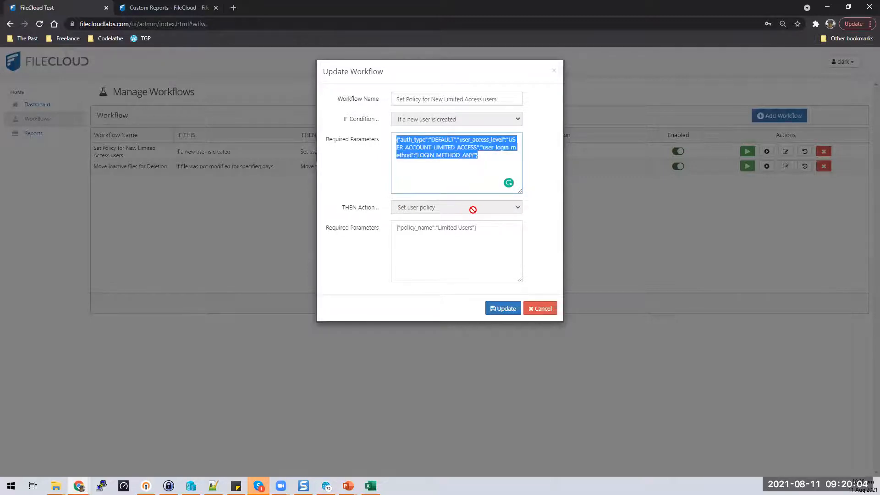
{"action": "left_click_drag", "start_coordinate": [489, 230], "coordinate": [377, 230]}
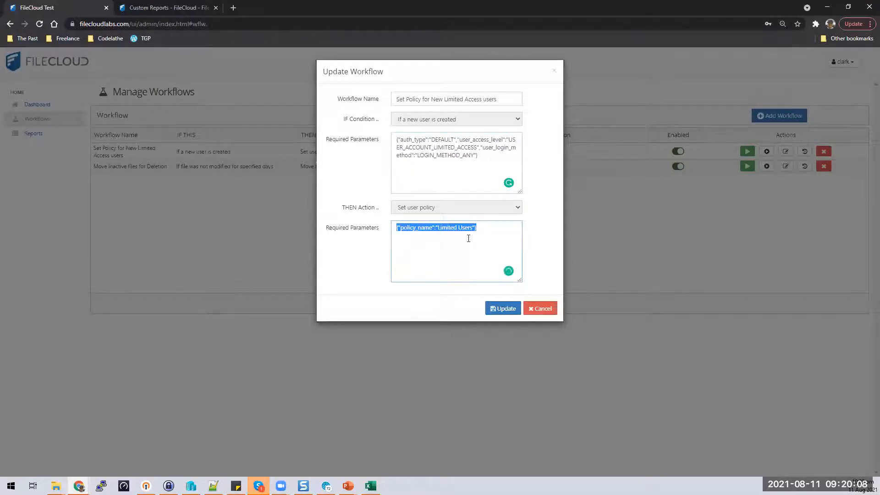
{"action": "left_click", "coordinate": [468, 228]}
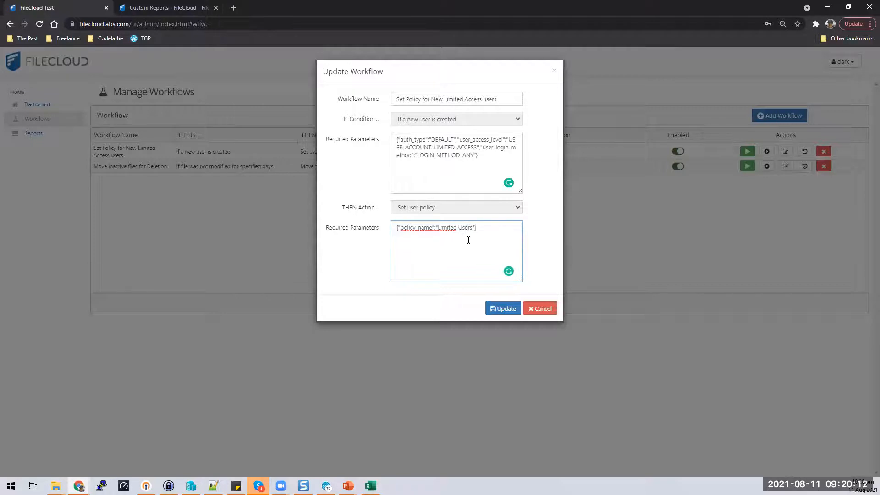
{"action": "left_click_drag", "start_coordinate": [473, 228], "coordinate": [440, 228]}
{"action": "left_click", "coordinate": [472, 229]}
{"action": "left_click_drag", "start_coordinate": [486, 228], "coordinate": [373, 232]}
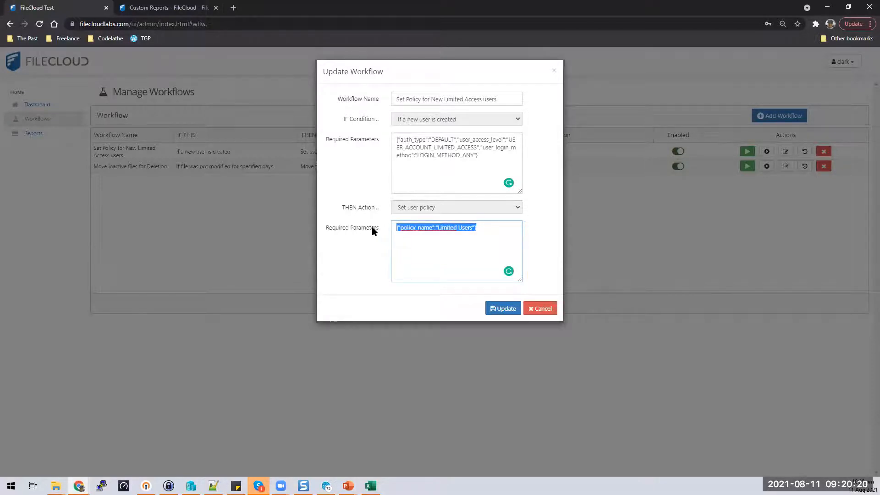
{"action": "left_click", "coordinate": [542, 310]}
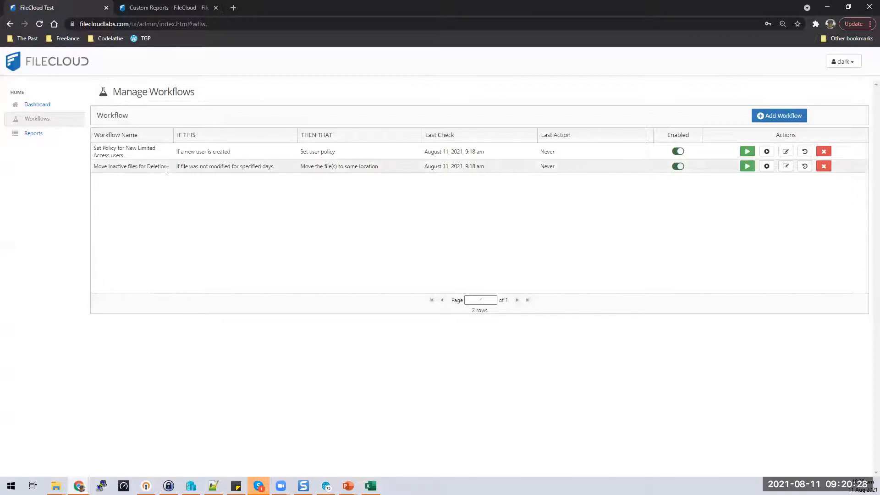
Step: Open the Move Inactive files for Deletion workflow and review its 15-day threshold and folder parameters
{"action": "left_click", "coordinate": [785, 166]}
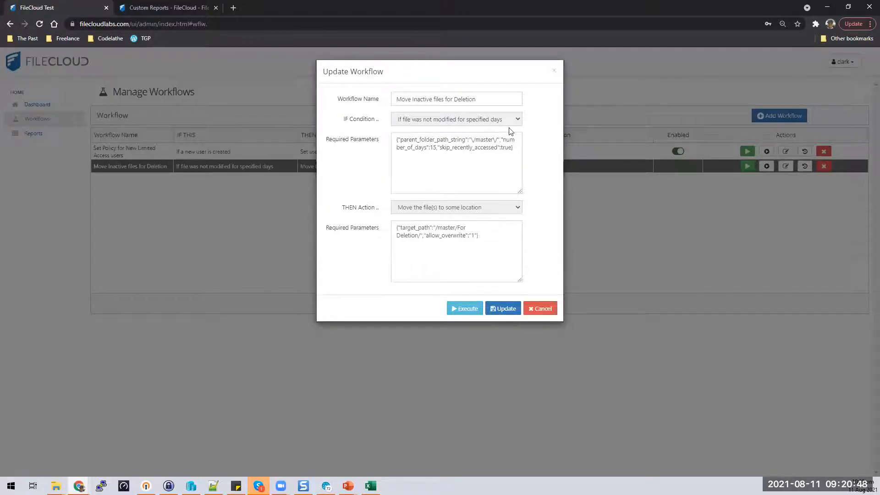
{"action": "double_click", "coordinate": [433, 147]}
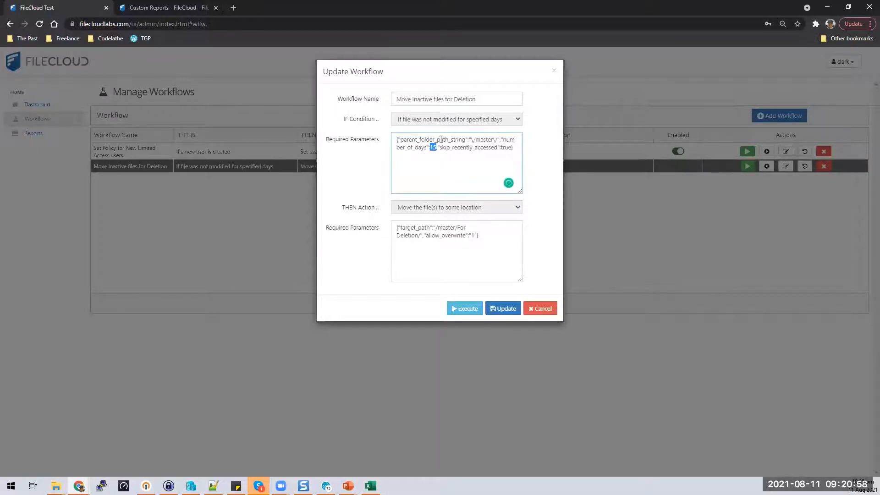
{"action": "left_click_drag", "start_coordinate": [397, 139], "coordinate": [500, 139]}
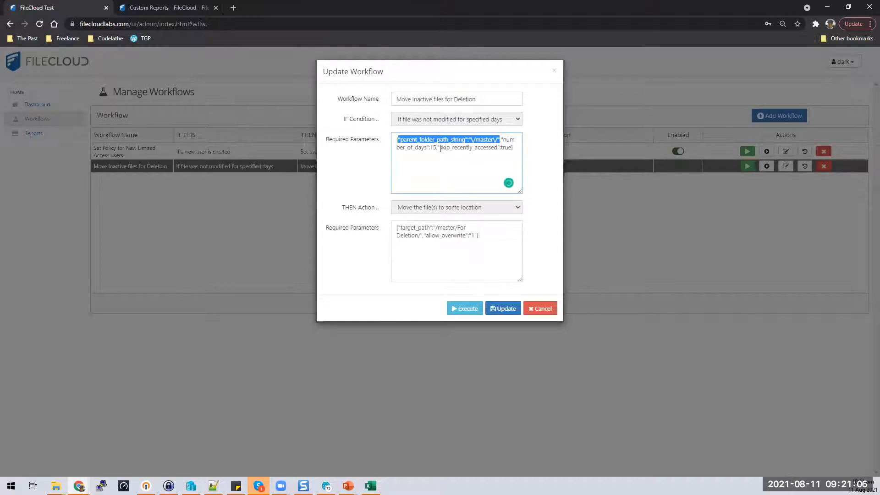
{"action": "left_click_drag", "start_coordinate": [442, 149], "coordinate": [514, 149]}
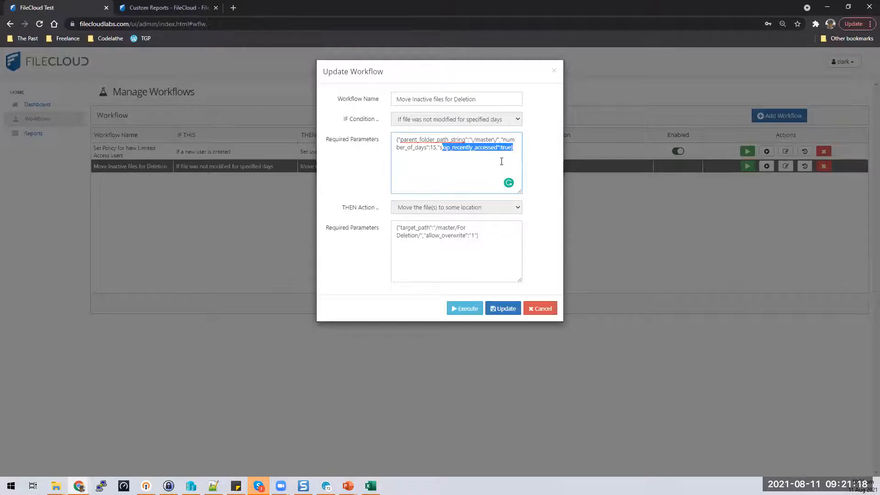
{"action": "left_click", "coordinate": [509, 148]}
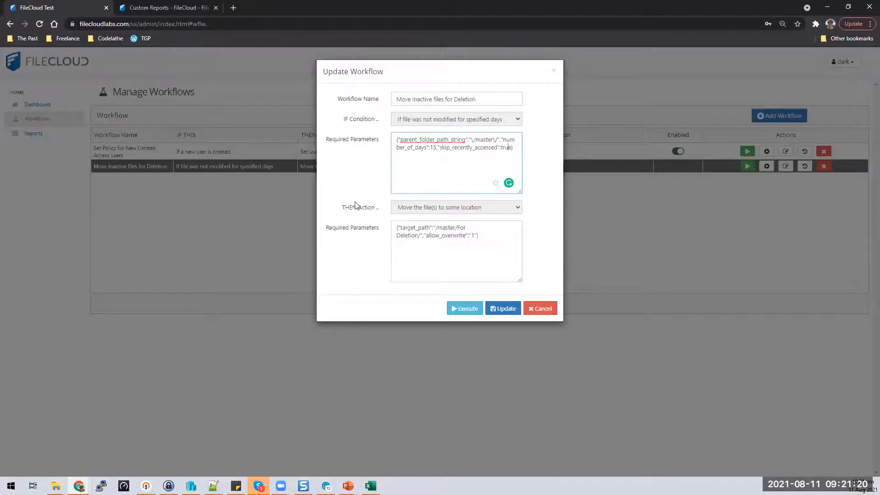
Step: Review its target path parameters, cancel the edit, and start a new workflow
{"action": "triple_click", "coordinate": [335, 211]}
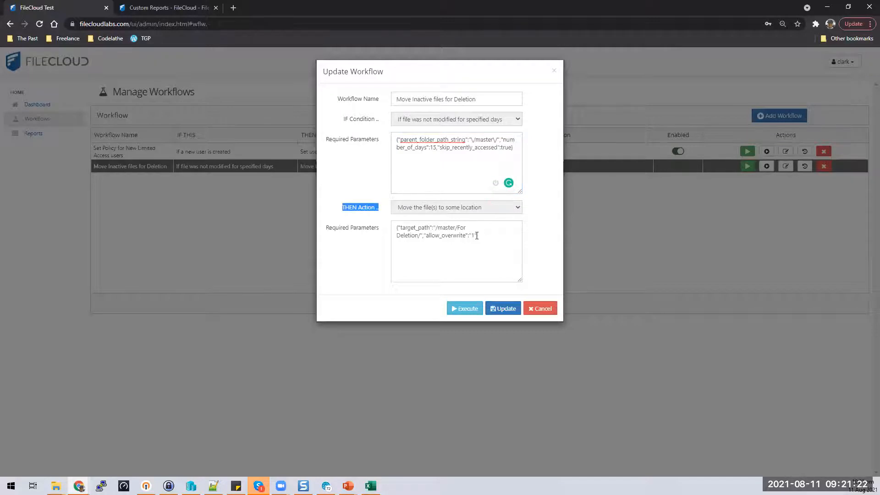
{"action": "triple_click", "coordinate": [448, 232]}
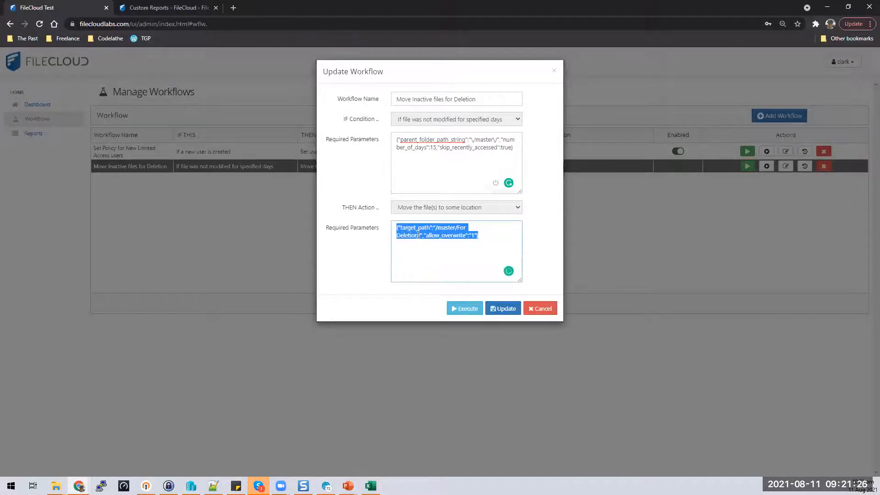
{"action": "left_click", "coordinate": [453, 240]}
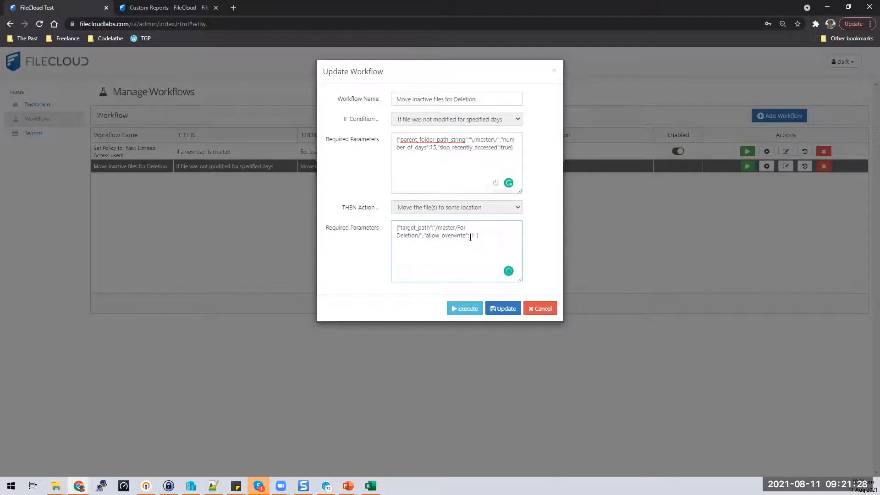
{"action": "left_click", "coordinate": [528, 312]}
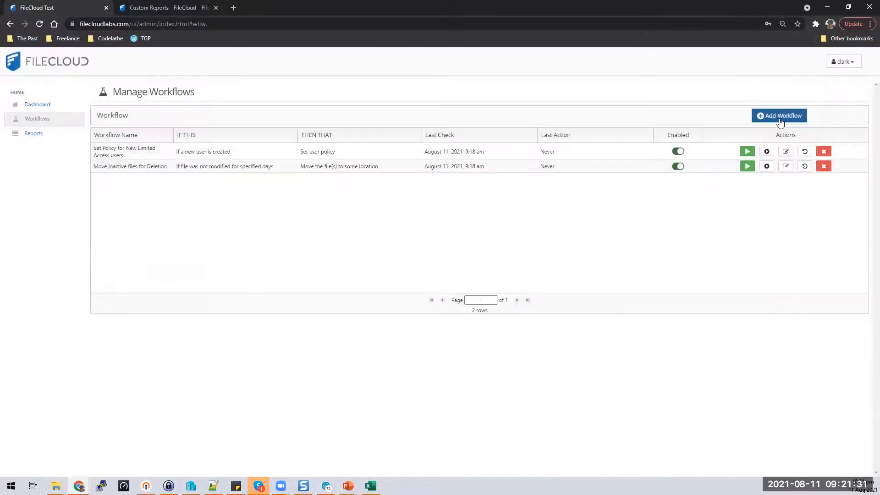
{"action": "left_click", "coordinate": [780, 120]}
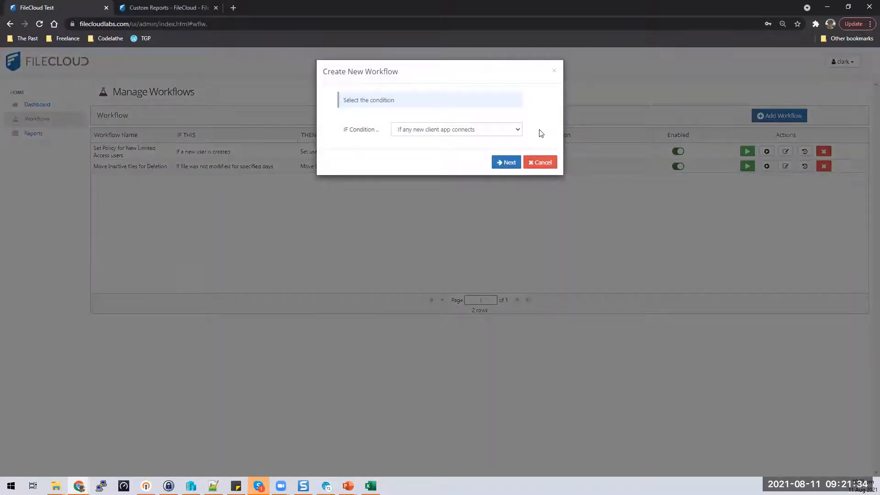
{"action": "left_click", "coordinate": [516, 132]}
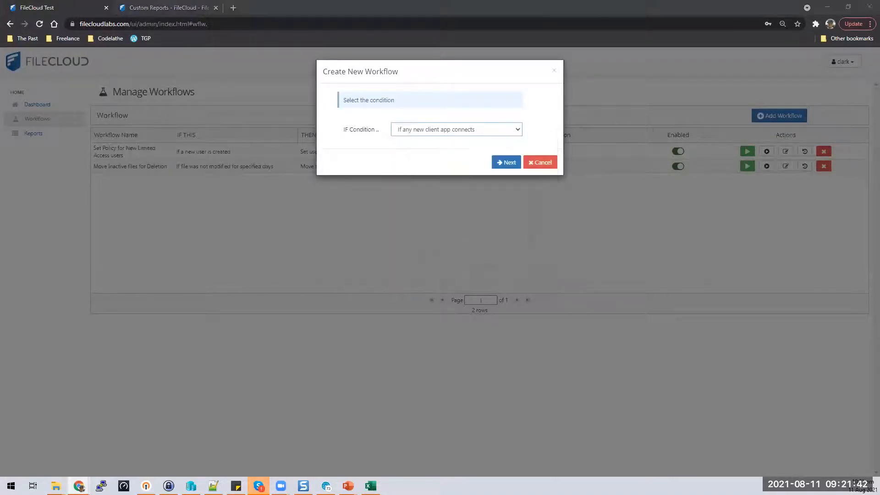
Step: In the docs, open Define an IF Condition and review its Available Conditions before returning to FileCloud
{"action": "left_click_drag", "start_coordinate": [266, 4], "coordinate": [287, 5]}
{"action": "scroll", "coordinate": [616, 195], "scroll_direction": "up", "scroll_amount": 10}
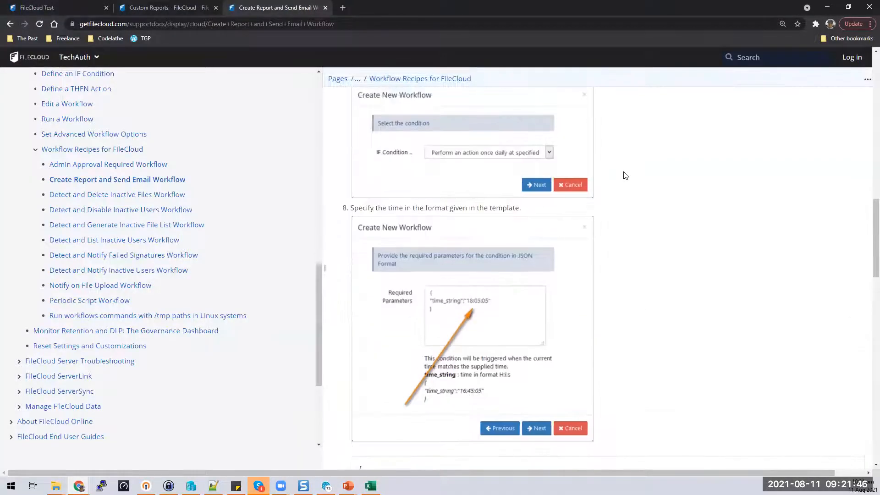
{"action": "scroll", "coordinate": [626, 175], "scroll_direction": "up", "scroll_amount": 8}
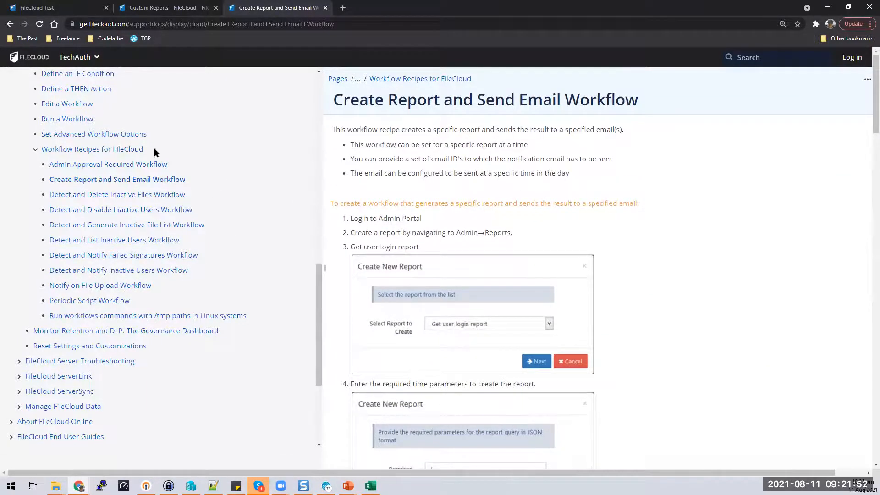
{"action": "scroll", "coordinate": [197, 143], "scroll_direction": "up", "scroll_amount": 3}
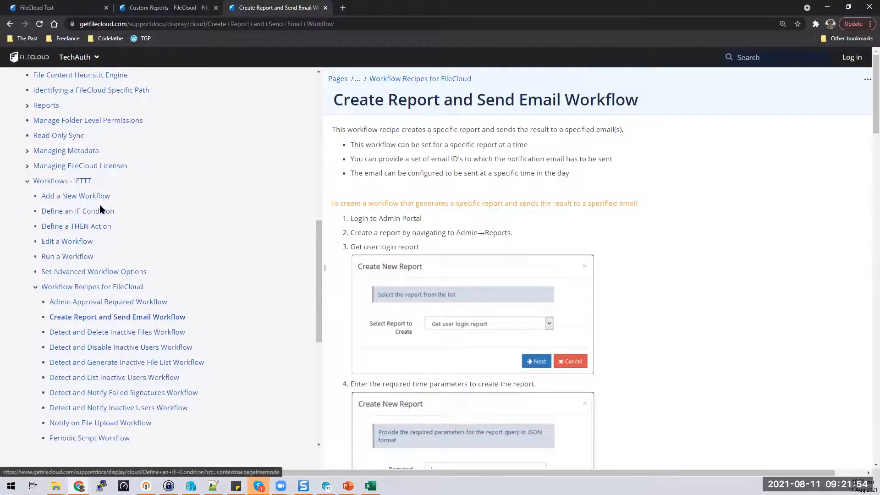
{"action": "left_click", "coordinate": [99, 213]}
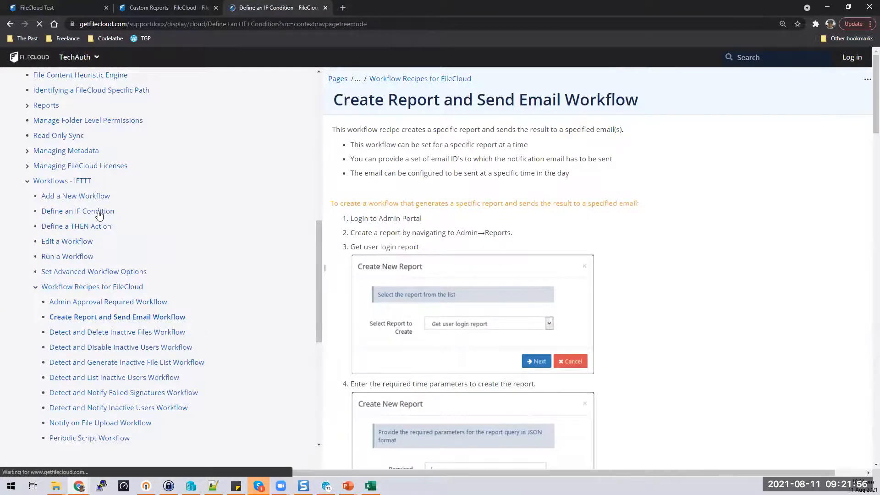
{"action": "scroll", "coordinate": [630, 258], "scroll_direction": "down", "scroll_amount": 3}
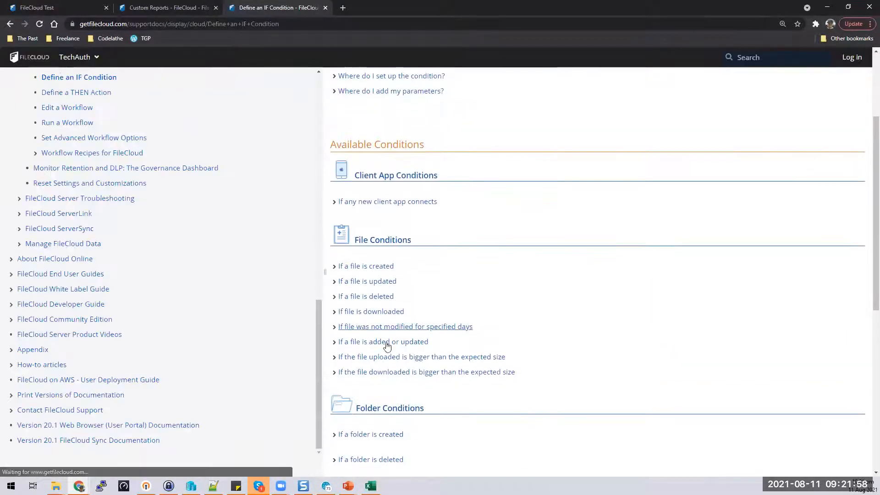
{"action": "scroll", "coordinate": [387, 321], "scroll_direction": "down", "scroll_amount": 2}
{"action": "scroll", "coordinate": [454, 190], "scroll_direction": "up", "scroll_amount": 2}
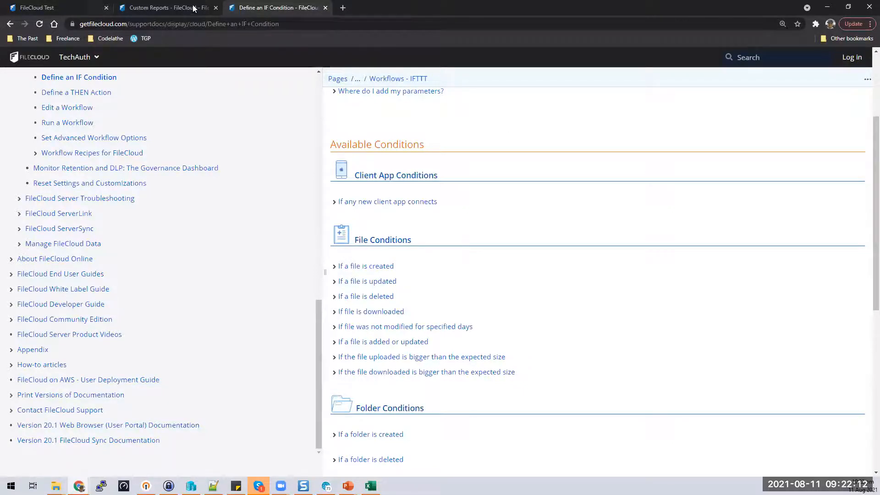
{"action": "left_click", "coordinate": [67, 6]}
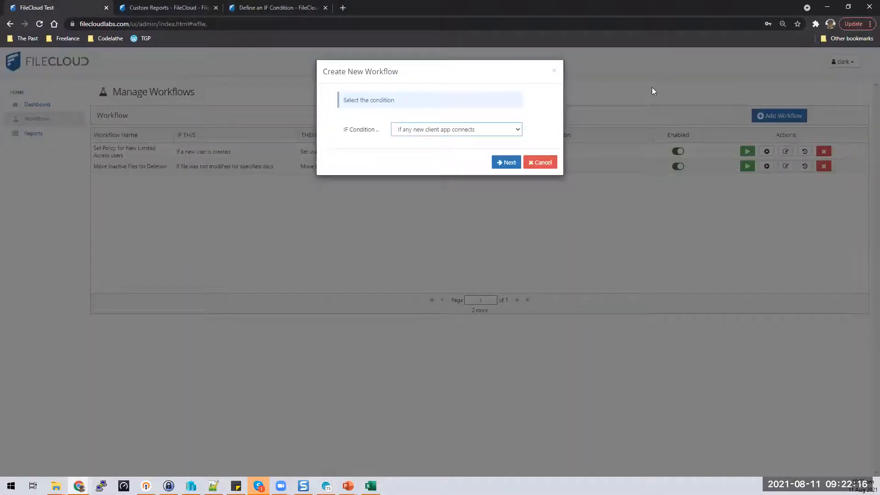
Step: Choose the 'If a user's last login is older than…' IF condition and continue to its parameters
{"action": "left_click", "coordinate": [517, 131]}
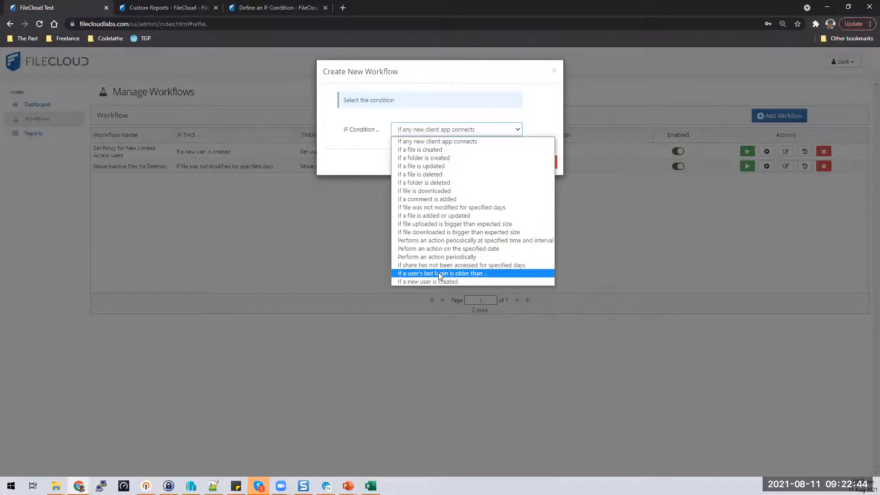
{"action": "left_click", "coordinate": [438, 273]}
{"action": "left_click", "coordinate": [505, 163]}
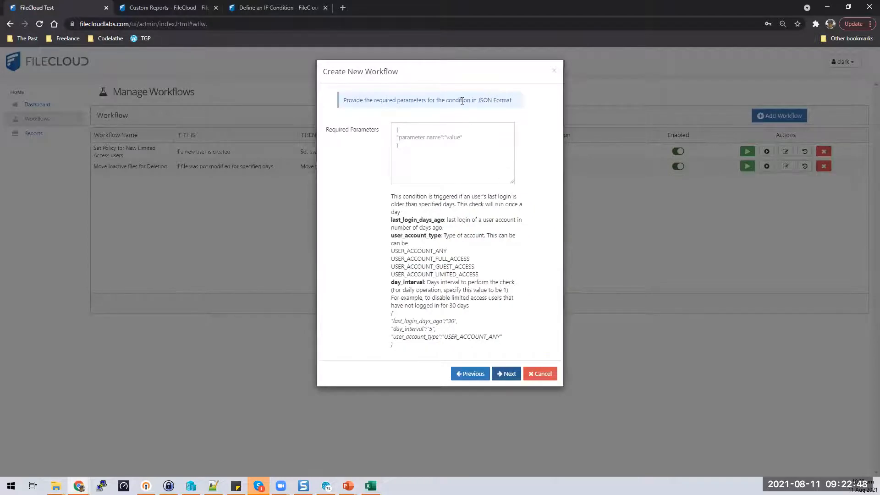
Step: Paste the example JSON into Required Parameters and change the last-login value from 30 to 365
{"action": "left_click", "coordinate": [406, 139]}
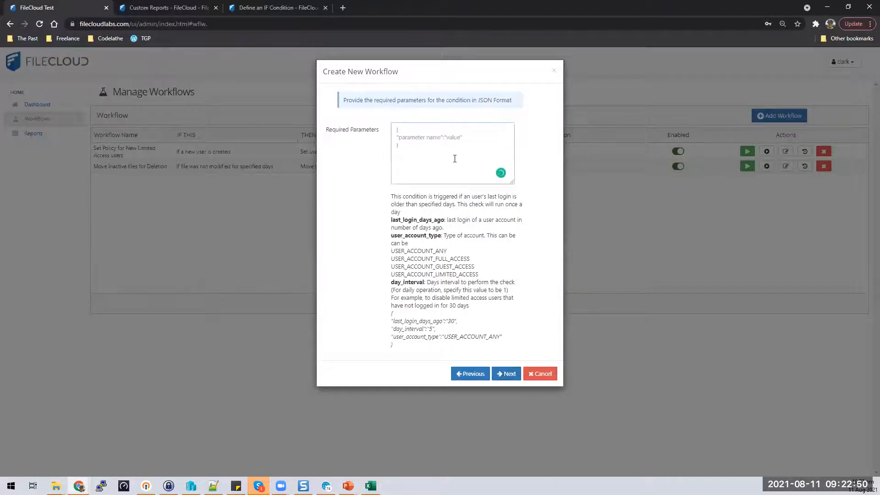
{"action": "left_click_drag", "start_coordinate": [399, 350], "coordinate": [379, 316]}
{"action": "key", "text": "ctrl+c"}
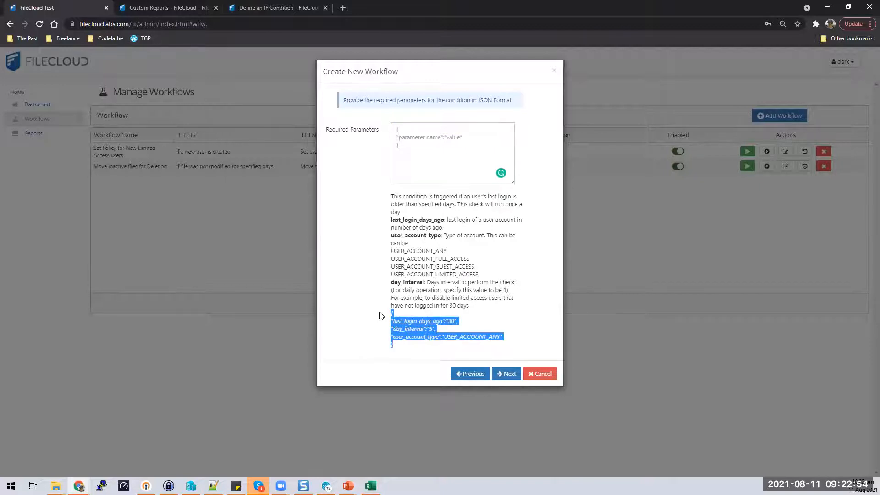
{"action": "left_click", "coordinate": [450, 177]}
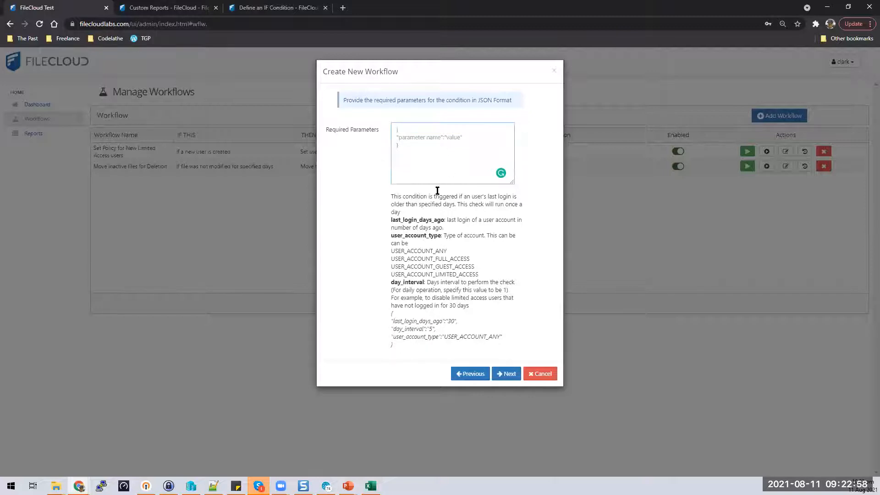
{"action": "key", "text": "ctrl+v"}
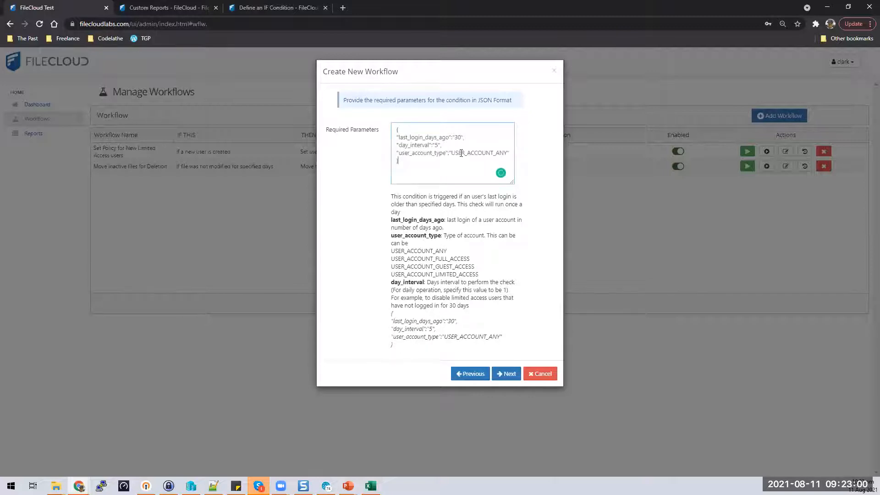
{"action": "double_click", "coordinate": [461, 139]}
{"action": "double_click", "coordinate": [456, 138]}
{"action": "type", "text": "365"}
Step: Keep the 5-day interval, replace USER_ACCOUNT_ANY with USER_ACCOUNT_LIMITED_ACCESS, and continue
{"action": "double_click", "coordinate": [436, 145]}
{"action": "left_click_drag", "start_coordinate": [452, 153], "coordinate": [505, 152]}
{"action": "left_click", "coordinate": [506, 153]}
{"action": "left_click_drag", "start_coordinate": [480, 274], "coordinate": [391, 278]}
{"action": "key", "text": "ctrl+c"}
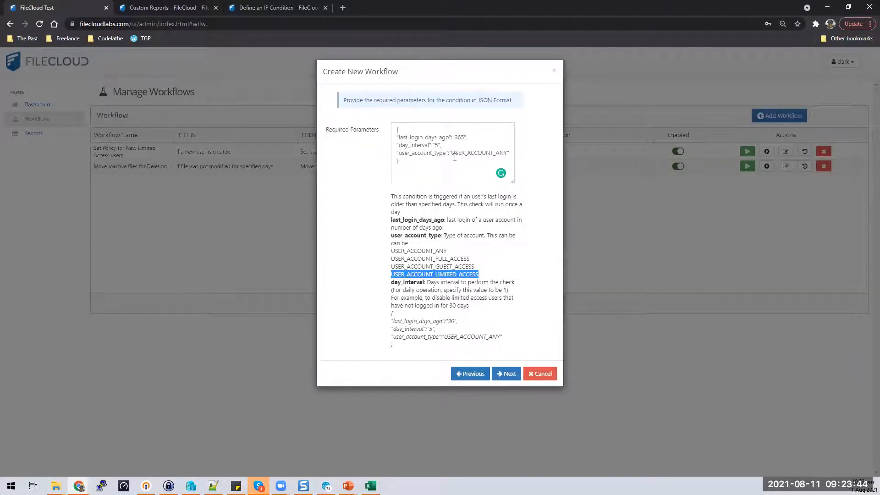
{"action": "left_click_drag", "start_coordinate": [453, 154], "coordinate": [507, 155]}
{"action": "key", "text": "ctrl+v"}
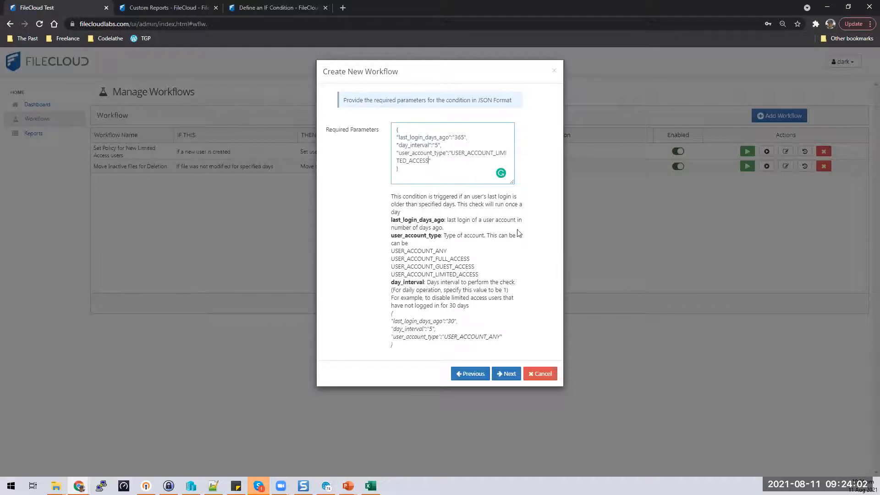
{"action": "left_click", "coordinate": [506, 377]}
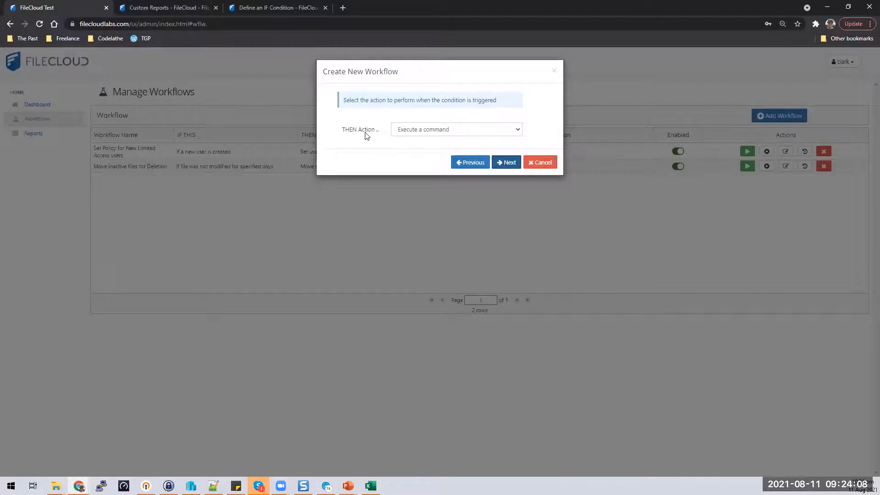
Step: Select 'Delete user account' as the THEN action and continue to its parameters
{"action": "left_click", "coordinate": [518, 132]}
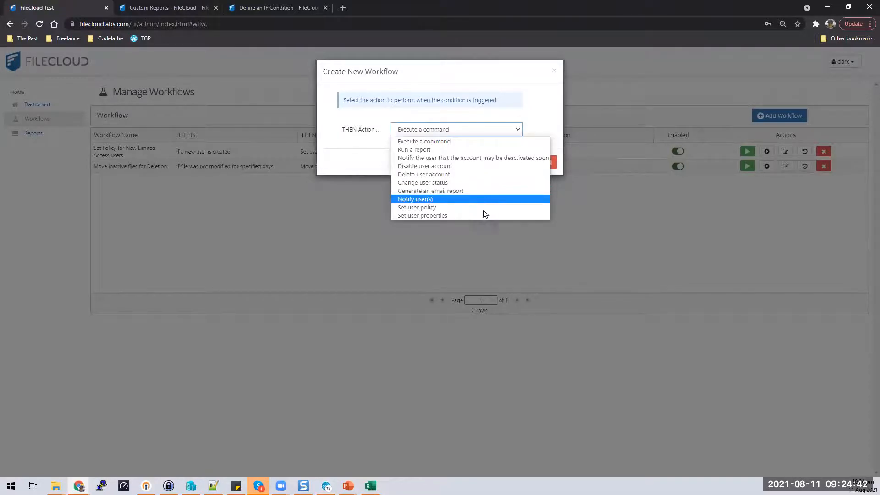
{"action": "left_click", "coordinate": [486, 176]}
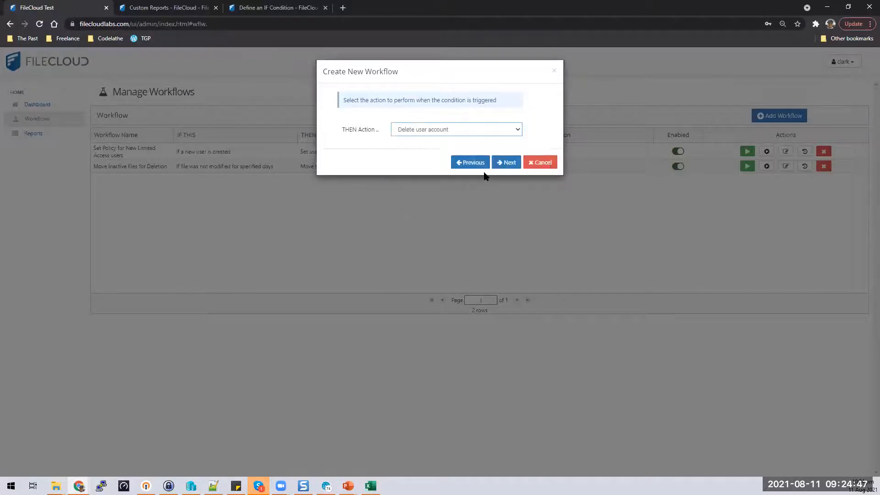
{"action": "left_click", "coordinate": [507, 162]}
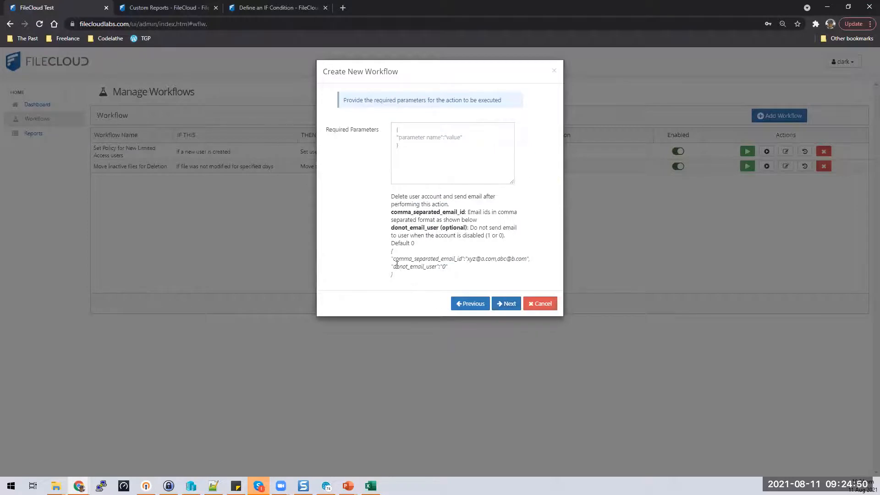
Step: Copy the example JSON into the delete action's parameters, review the email and donot_email_user values
{"action": "left_click_drag", "start_coordinate": [412, 278], "coordinate": [391, 252]}
{"action": "key", "text": "ctrl+c"}
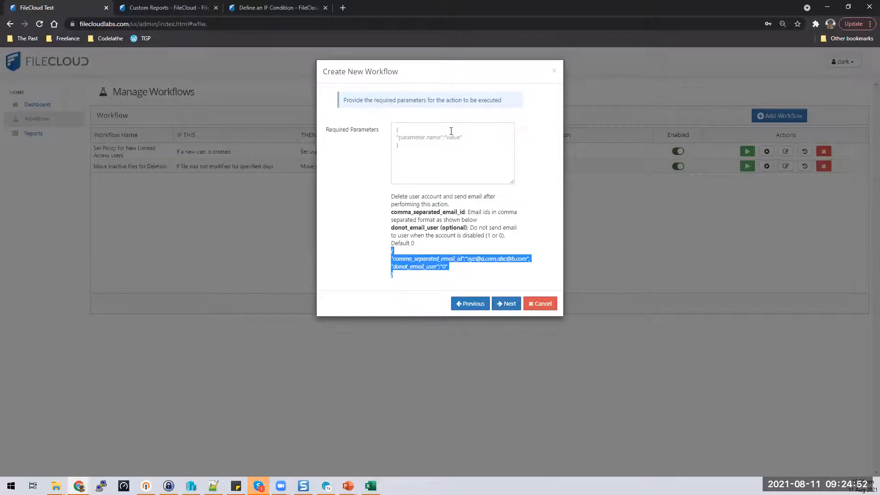
{"action": "left_click", "coordinate": [452, 132]}
{"action": "key", "text": "ctrl+v"}
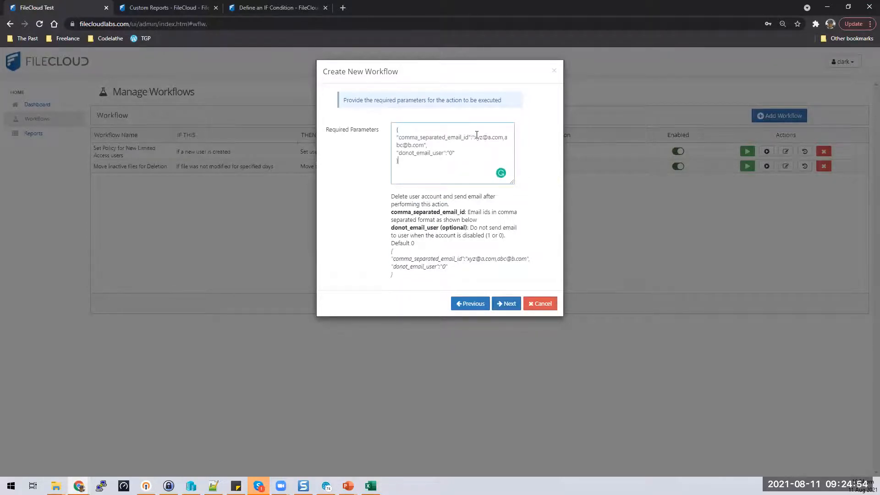
{"action": "left_click_drag", "start_coordinate": [475, 137], "coordinate": [424, 145]}
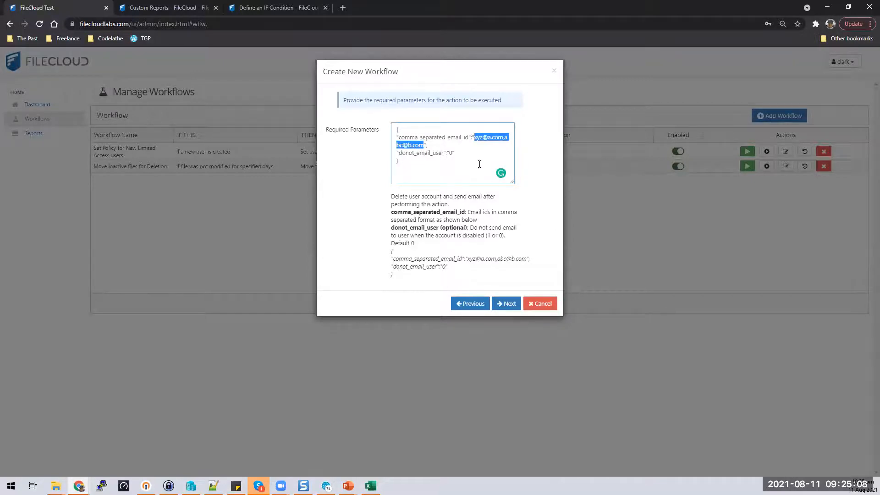
{"action": "left_click_drag", "start_coordinate": [399, 153], "coordinate": [460, 155]}
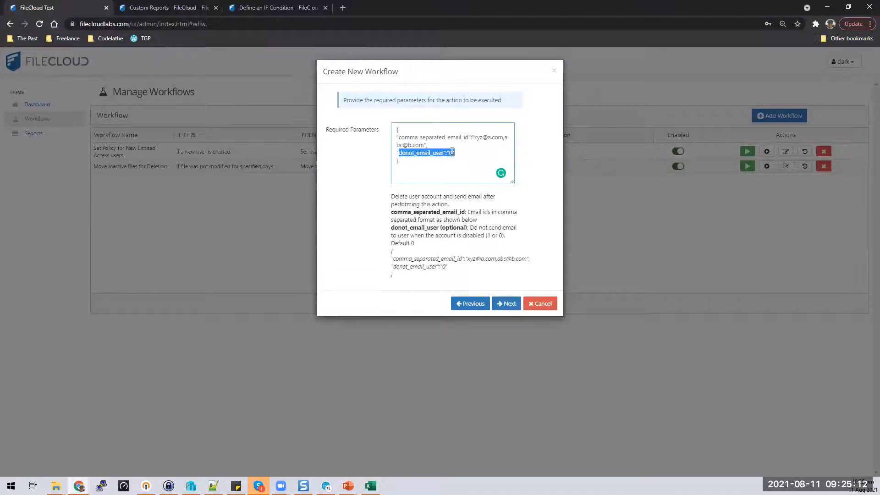
{"action": "left_click", "coordinate": [482, 154]}
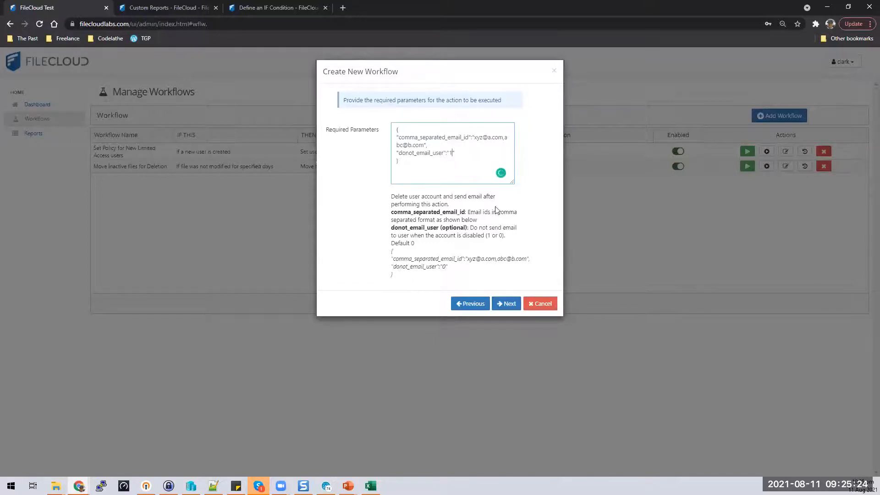
{"action": "left_click", "coordinate": [506, 304]}
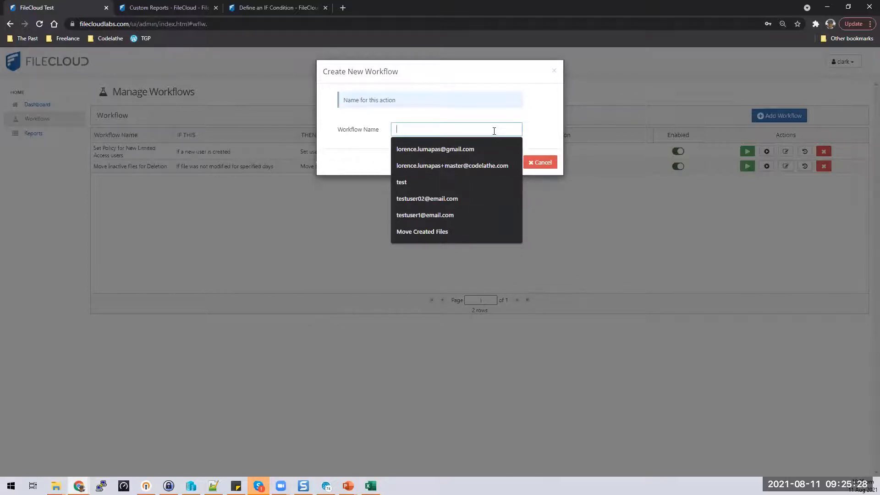
Step: Name the workflow 'Delete Limited Access Users older than 365 days' and finish it
{"action": "type", "text": "Delete users"}
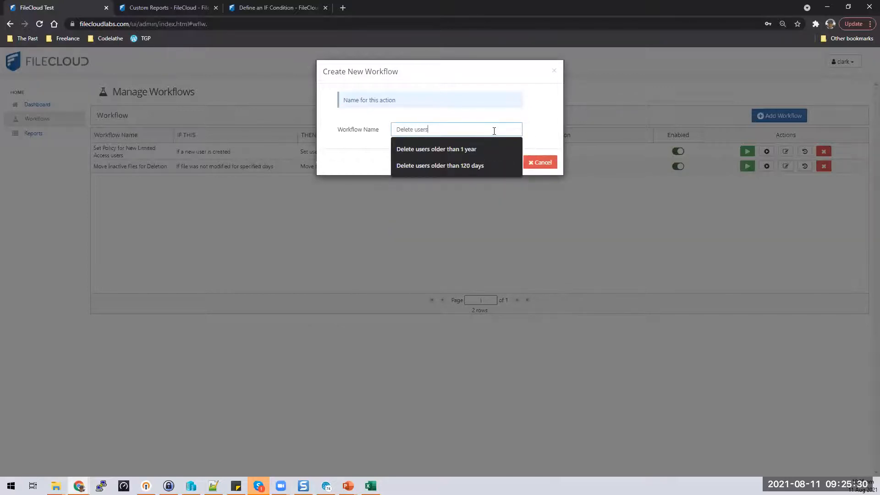
{"action": "key", "text": "BackSpace"}
{"action": "key", "text": "BackSpace"}
{"action": "key", "text": "BackSpace"}
{"action": "key", "text": "BackSpace"}
{"action": "key", "text": "BackSpace"}
{"action": "type", "text": "Limi"}
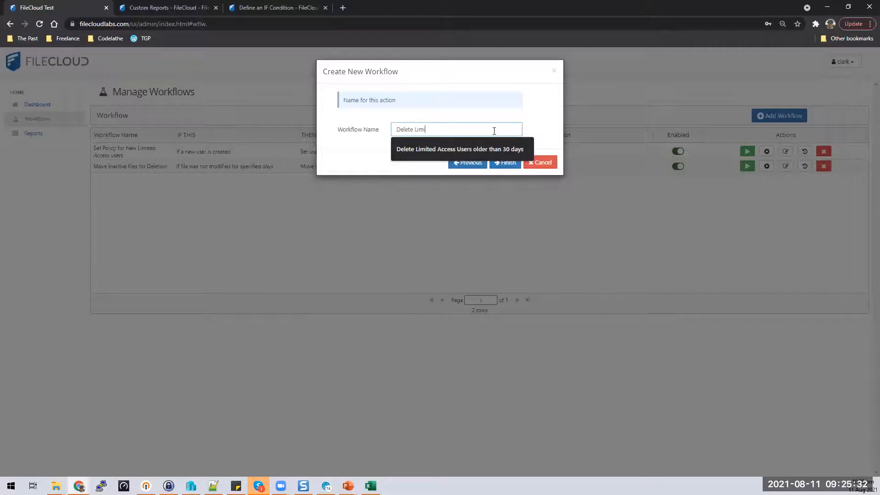
{"action": "key", "text": "Down"}
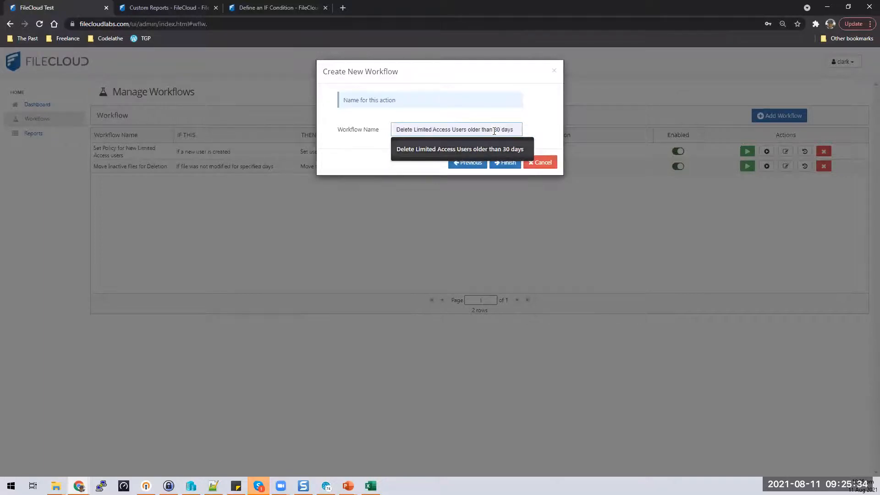
{"action": "left_click", "coordinate": [515, 148]}
{"action": "double_click", "coordinate": [501, 130]}
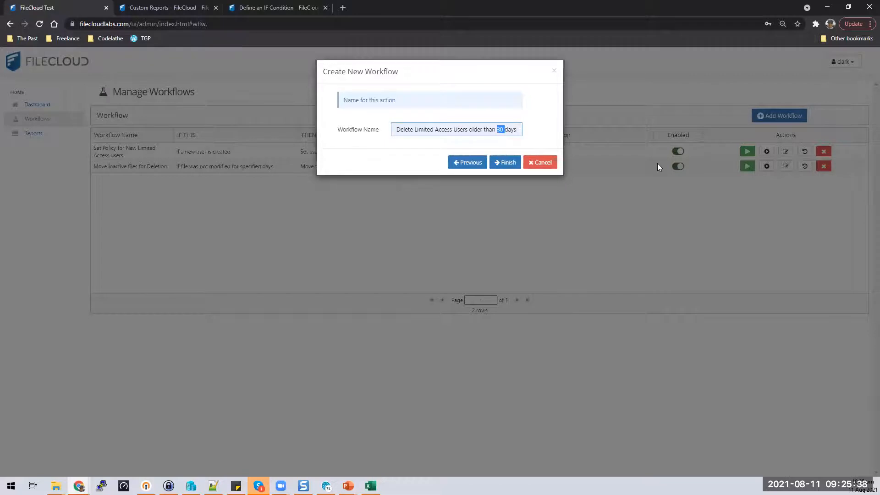
{"action": "type", "text": "375"}
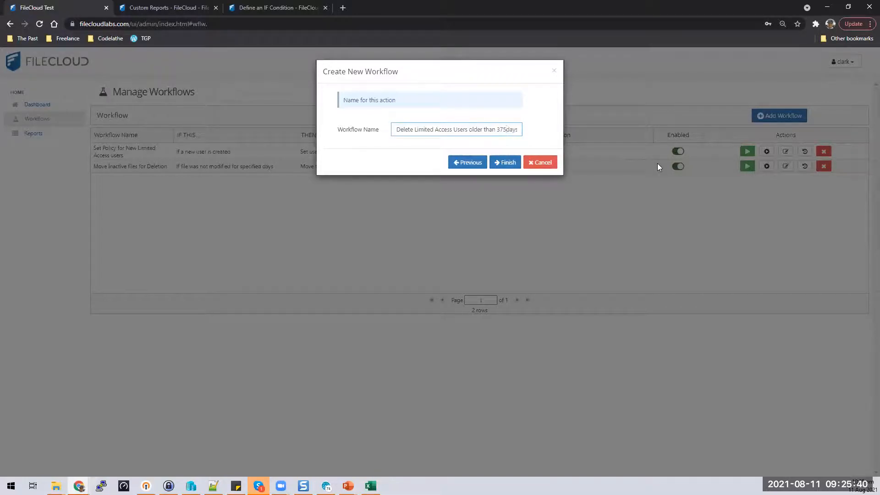
{"action": "key", "text": "BackSpace"}
{"action": "key", "text": "BackSpace"}
{"action": "type", "text": "65"}
{"action": "left_click", "coordinate": [504, 166]}
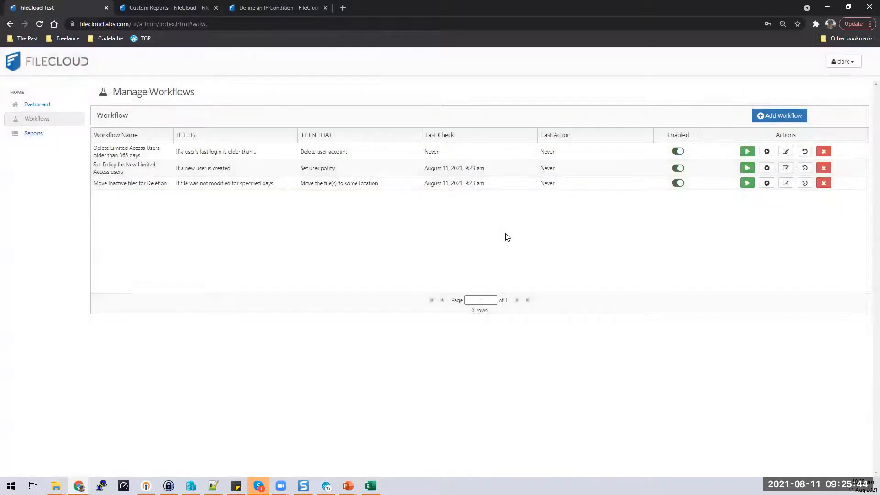
{"action": "left_click", "coordinate": [767, 152]}
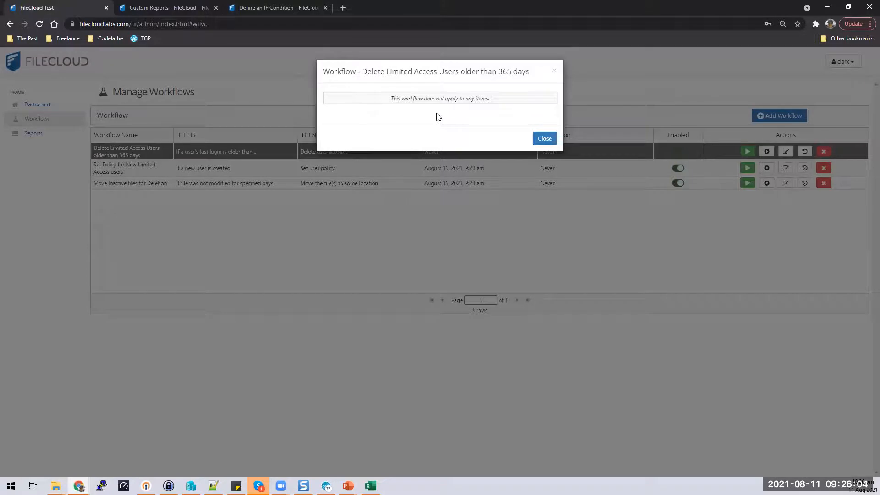
{"action": "left_click", "coordinate": [544, 138]}
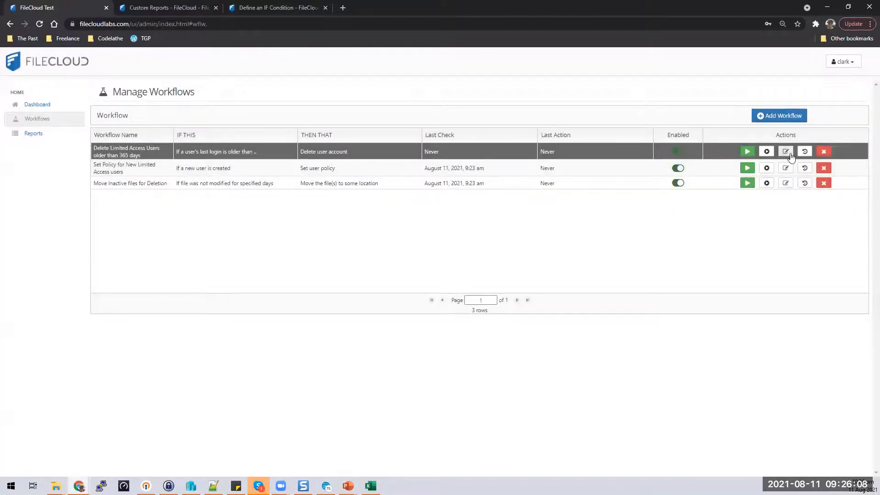
{"action": "left_click", "coordinate": [805, 151]}
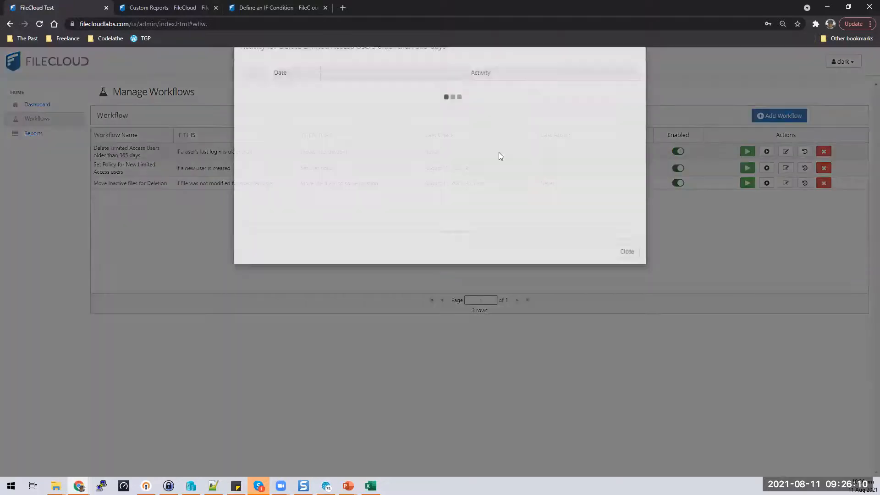
{"action": "left_click", "coordinate": [627, 278]}
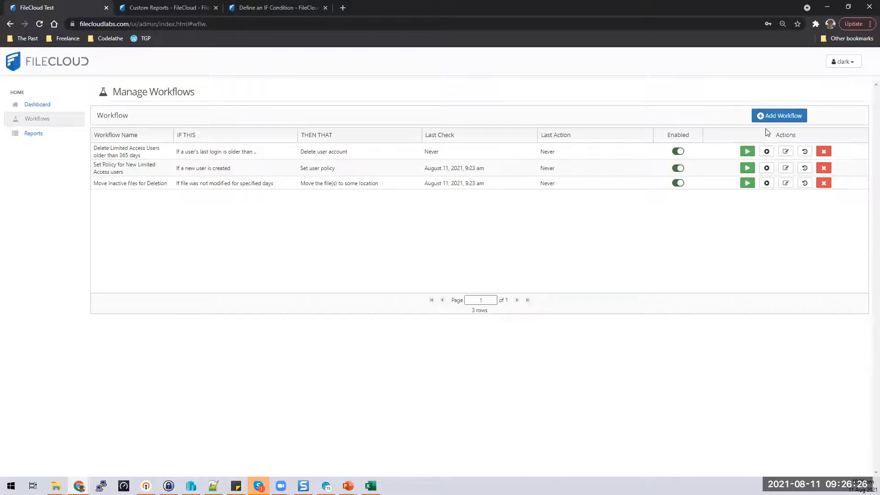
Step: Start another workflow using the 'Perform an action periodically at specified time and interval' trigger
{"action": "left_click", "coordinate": [775, 118]}
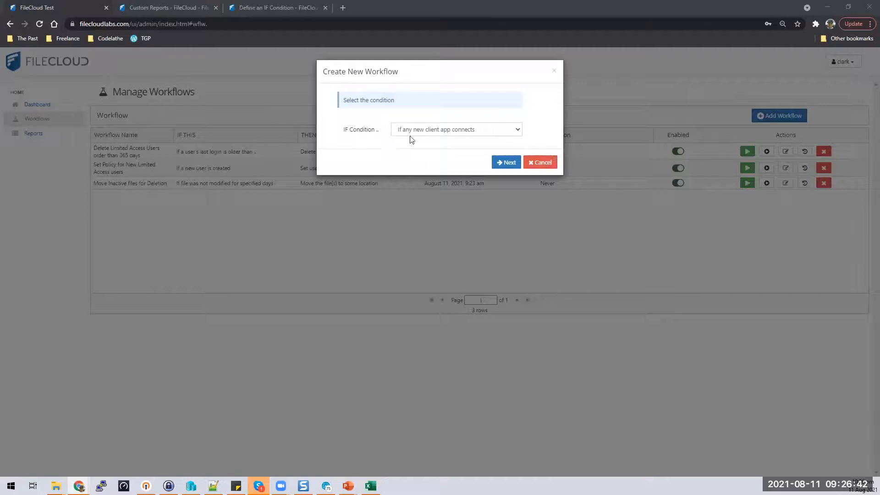
{"action": "left_click", "coordinate": [454, 133]}
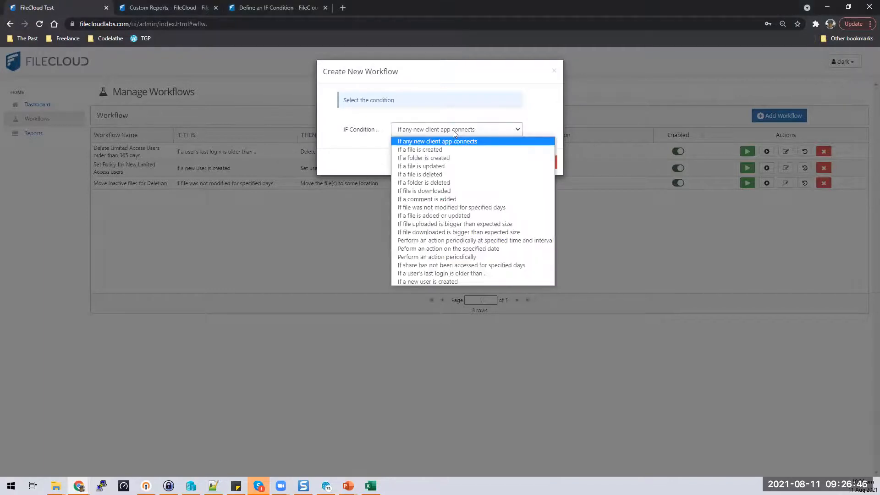
{"action": "left_click", "coordinate": [471, 259]}
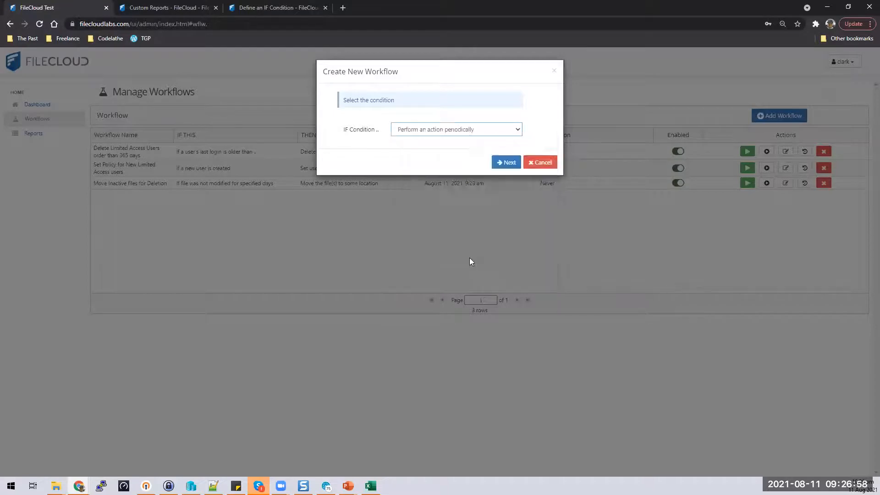
{"action": "left_click", "coordinate": [518, 131]}
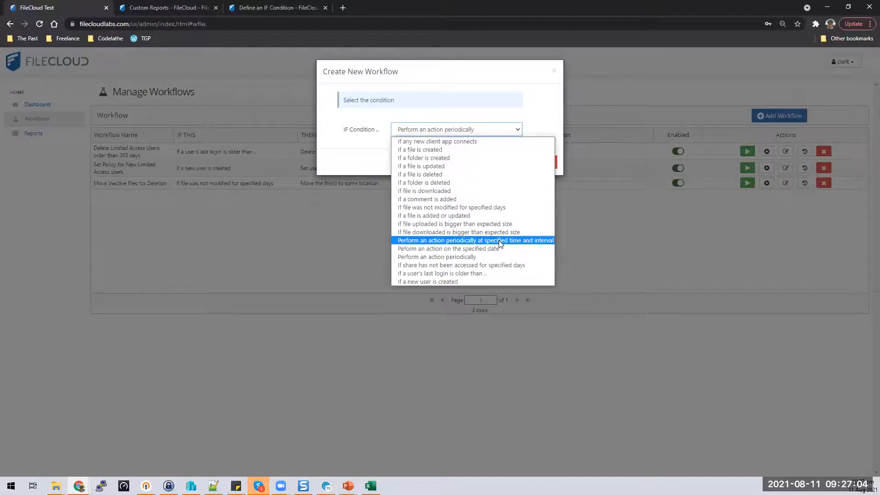
{"action": "left_click", "coordinate": [498, 241]}
{"action": "left_click", "coordinate": [507, 161]}
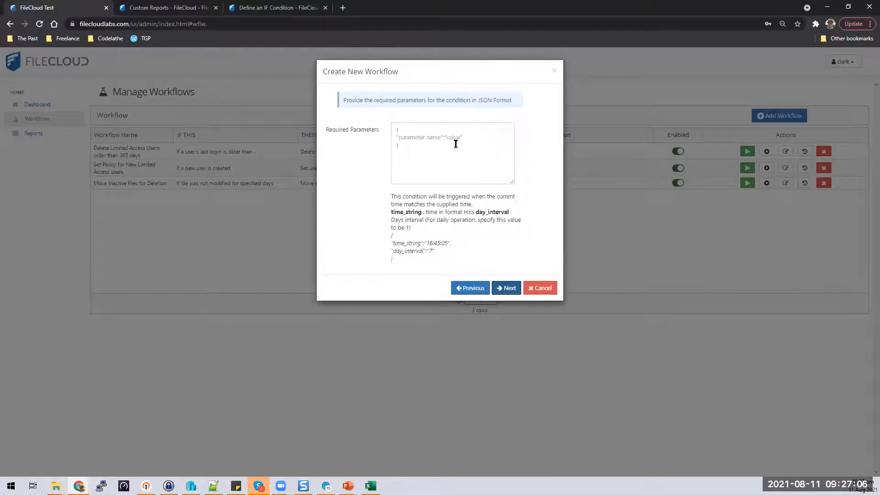
Step: Paste the example trigger JSON and change time_string to 00:00:05, keeping day_interval 7
{"action": "left_click_drag", "start_coordinate": [400, 261], "coordinate": [390, 239]}
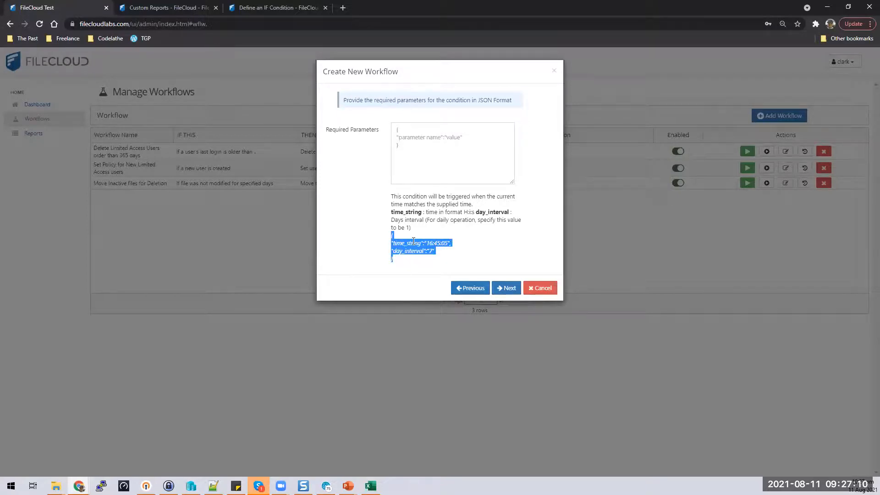
{"action": "left_click", "coordinate": [401, 262]}
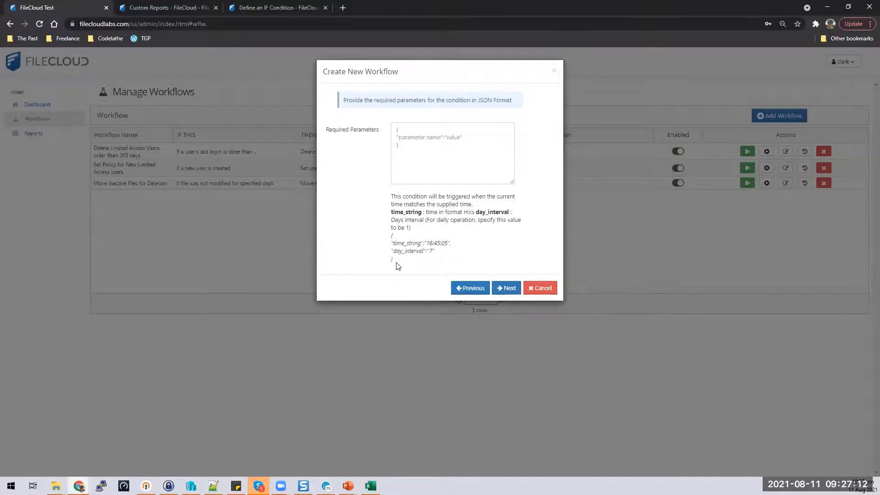
{"action": "left_click_drag", "start_coordinate": [399, 262], "coordinate": [385, 232]}
{"action": "key", "text": "ctrl+c"}
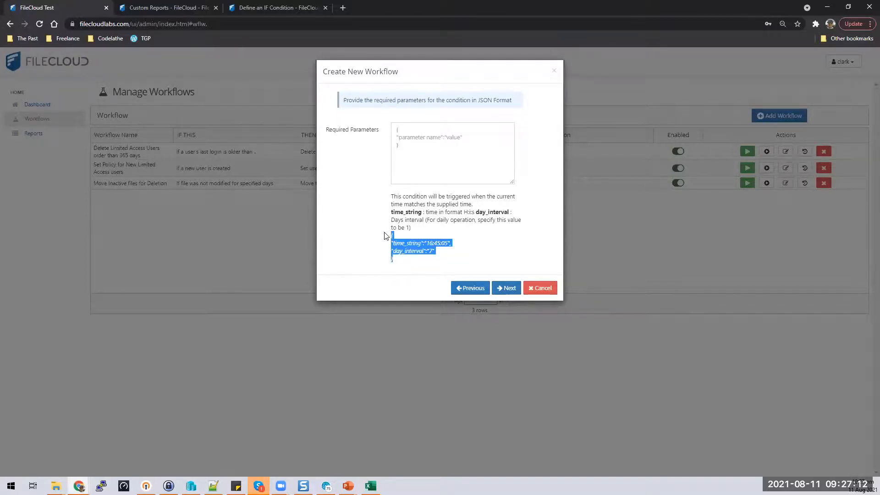
{"action": "left_click", "coordinate": [470, 133]}
{"action": "key", "text": "ctrl+v"}
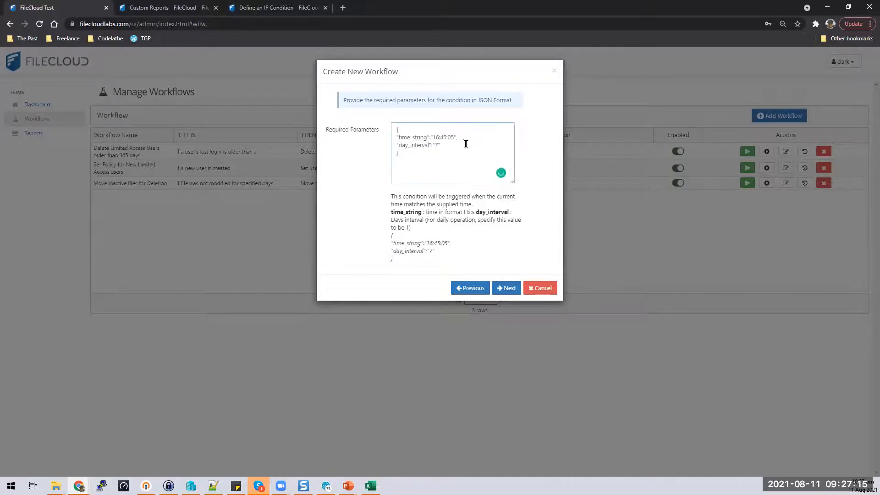
{"action": "double_click", "coordinate": [437, 137]}
{"action": "type", "text": "00"}
{"action": "key", "text": "Delete"}
{"action": "key", "text": "Delete"}
{"action": "key", "text": "Delete"}
{"action": "type", "text": ":00"}
Step: Choose 'Run a report' as the THEN action and continue to its parameters
{"action": "left_click", "coordinate": [505, 288]}
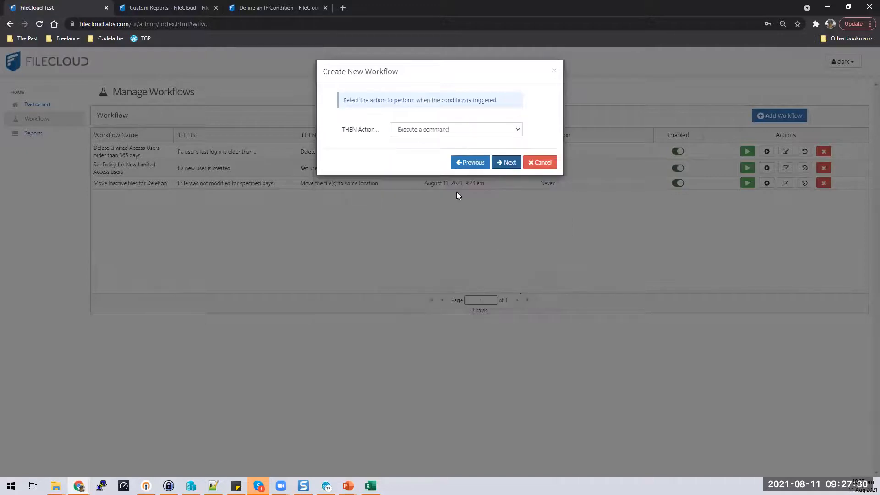
{"action": "left_click", "coordinate": [480, 133]}
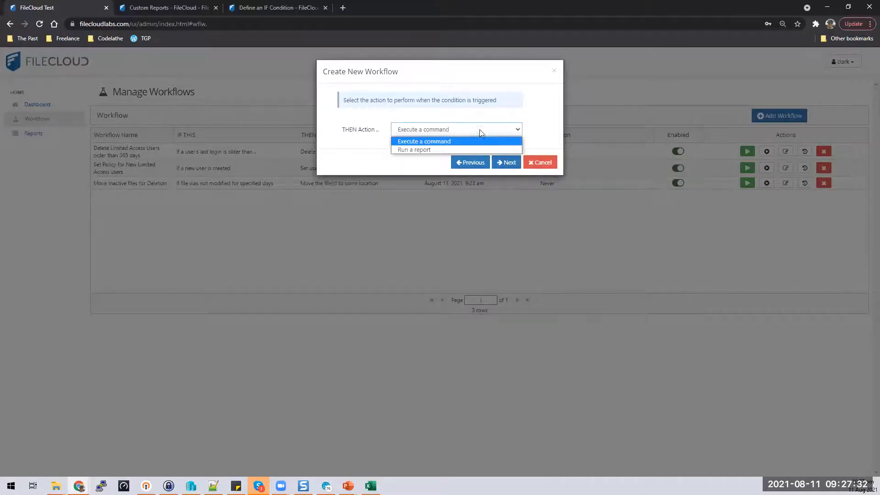
{"action": "left_click", "coordinate": [430, 150]}
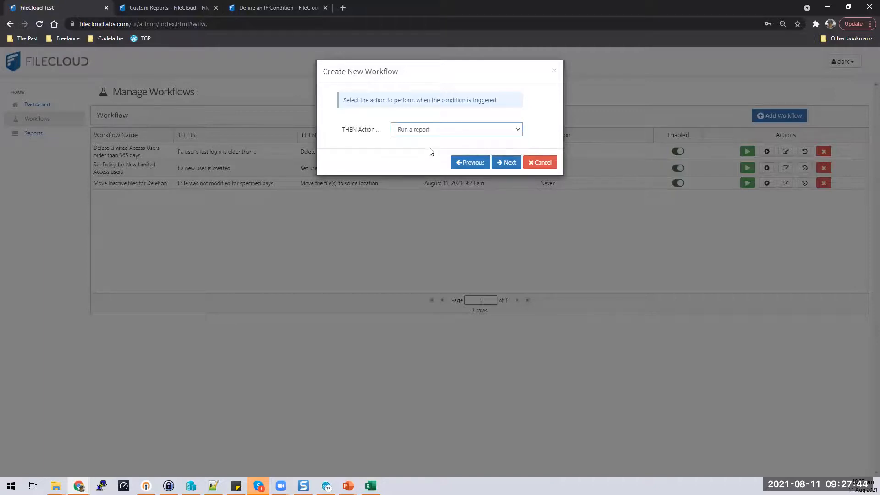
{"action": "left_click", "coordinate": [512, 167]}
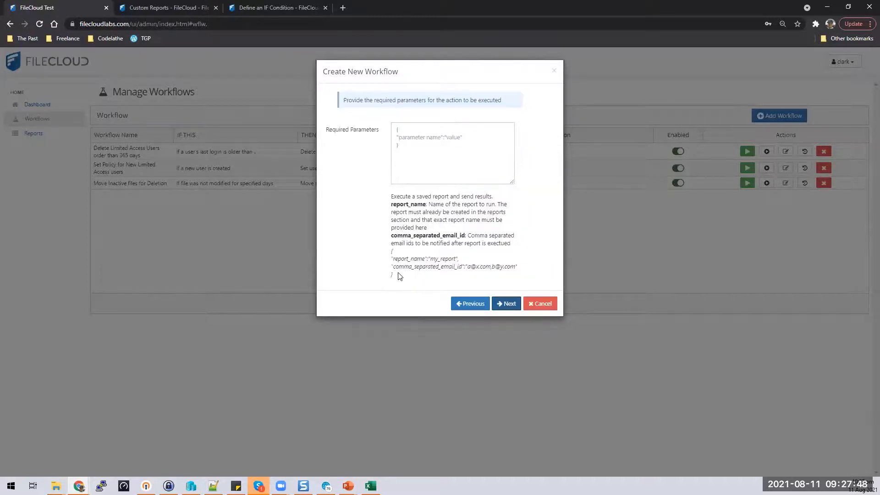
Step: Paste the example JSON, set report_name to Get User Storage Report, and enter the notification e-mail address
{"action": "left_click_drag", "start_coordinate": [398, 274], "coordinate": [385, 253]}
{"action": "key", "text": "ctrl+c"}
{"action": "left_click", "coordinate": [425, 180]}
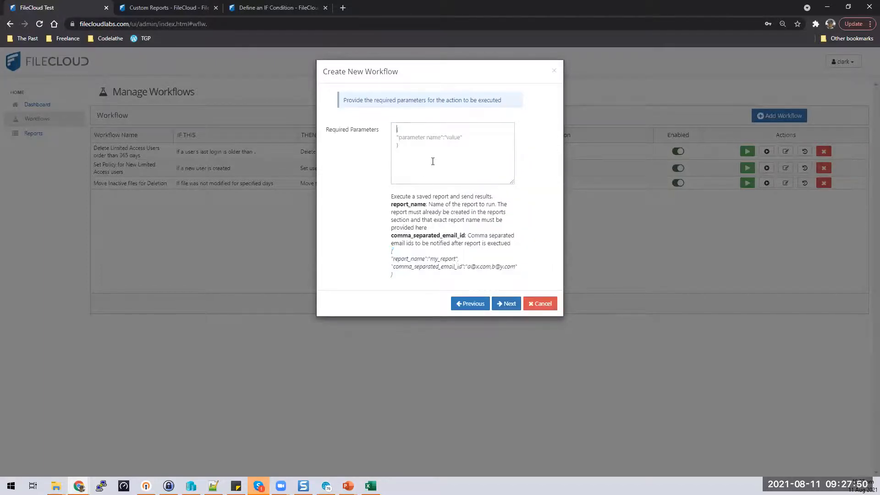
{"action": "key", "text": "ctrl+v"}
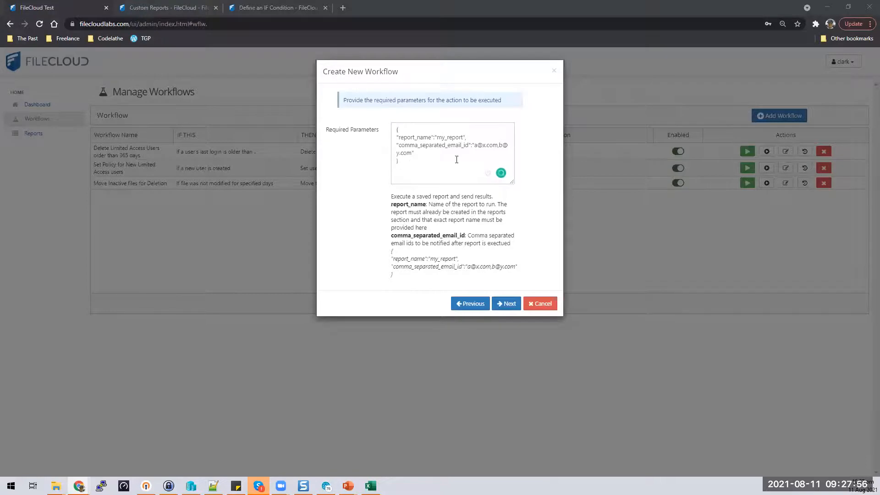
{"action": "double_click", "coordinate": [456, 137]}
{"action": "type", "text": "Get User Storage Report"}
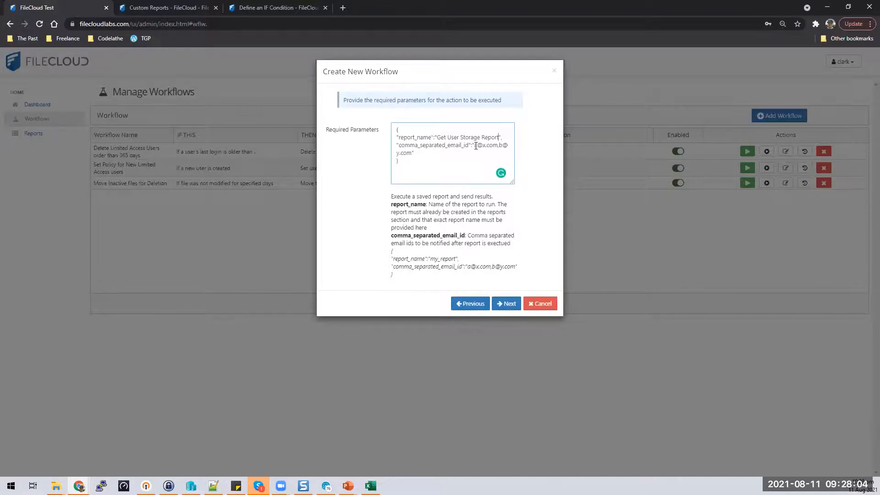
{"action": "left_click_drag", "start_coordinate": [475, 146], "coordinate": [462, 153]}
{"action": "left_click_drag", "start_coordinate": [469, 145], "coordinate": [452, 154]}
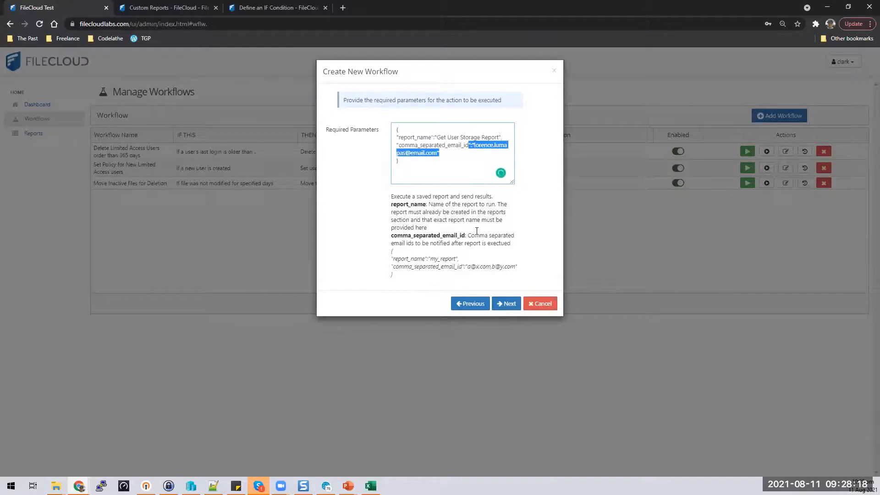
{"action": "left_click", "coordinate": [478, 157]}
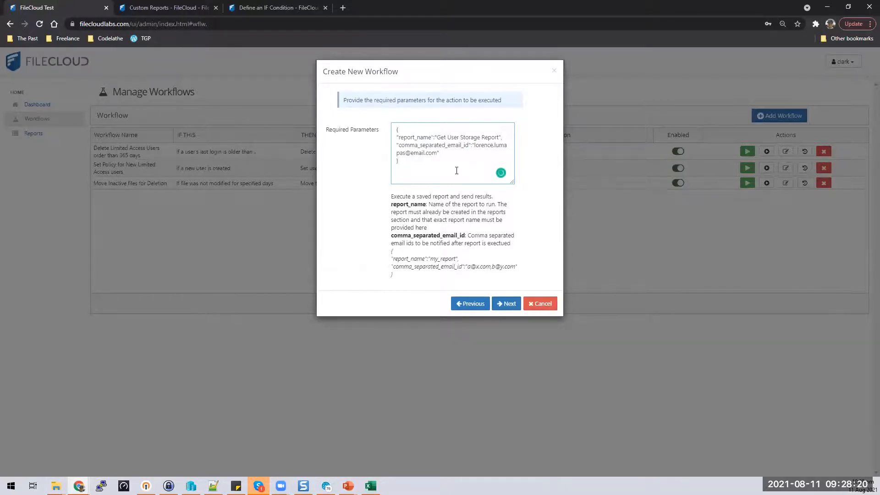
{"action": "left_click", "coordinate": [506, 303]}
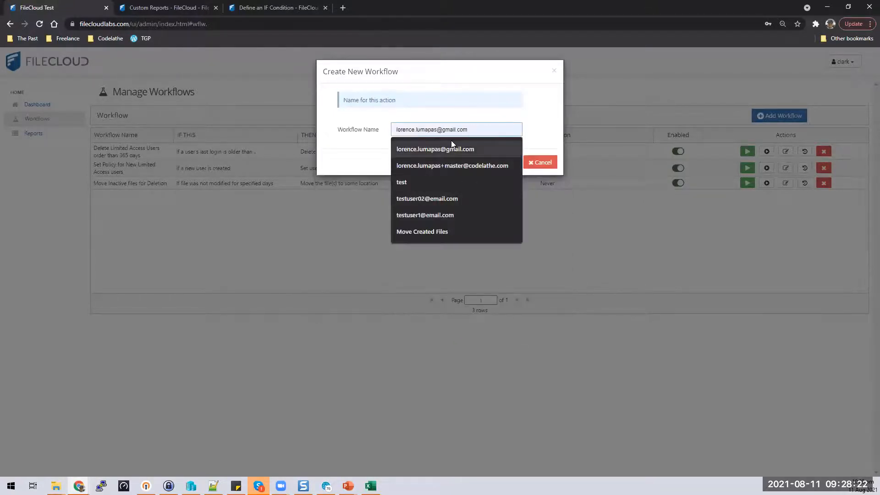
Step: Enter the workflow name 'Weekly Report for User Storage' and finish creating it
{"action": "type", "text": "Get "}
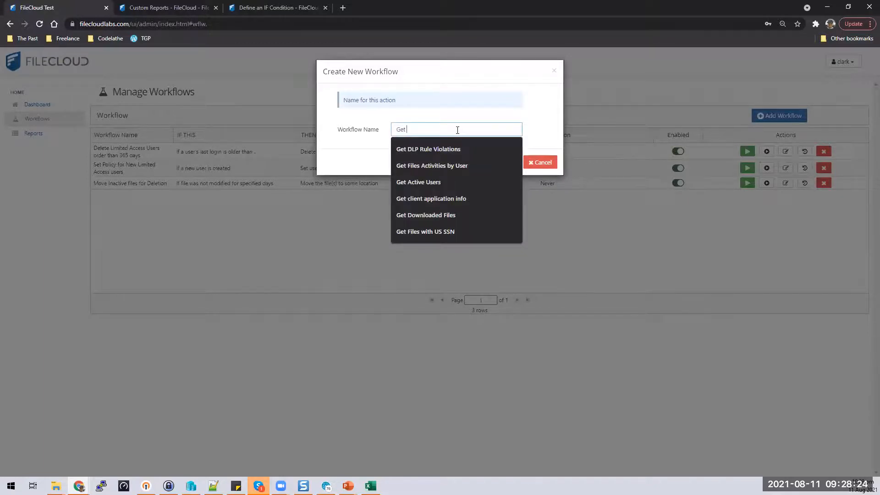
{"action": "type", "text": "Reports for"}
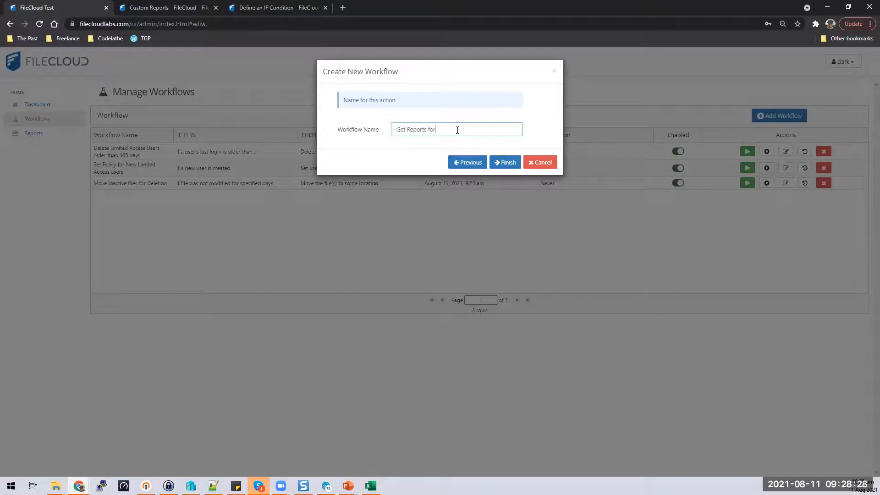
{"action": "key", "text": "BackSpace"}
{"action": "key", "text": "BackSpace"}
{"action": "key", "text": "BackSpace"}
{"action": "key", "text": "BackSpace"}
{"action": "key", "text": "BackSpace"}
{"action": "key", "text": "BackSpace"}
{"action": "key", "text": "BackSpace"}
{"action": "key", "text": "BackSpace"}
{"action": "key", "text": "BackSpace"}
{"action": "key", "text": "BackSpace"}
{"action": "key", "text": "BackSpace"}
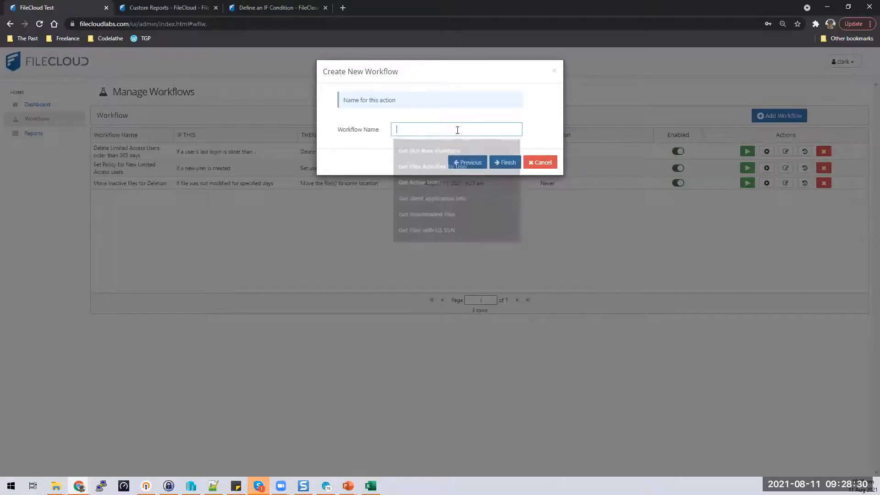
{"action": "type", "text": "Weekly "}
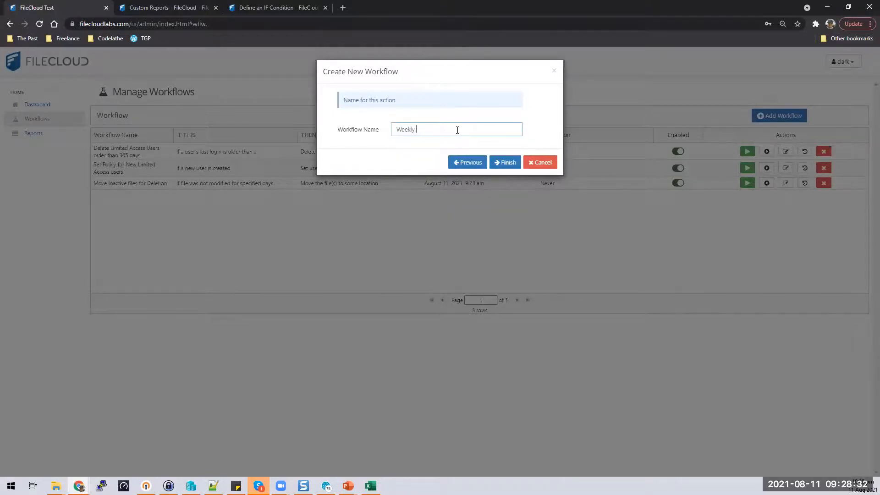
{"action": "type", "text": "Report for User Storage"}
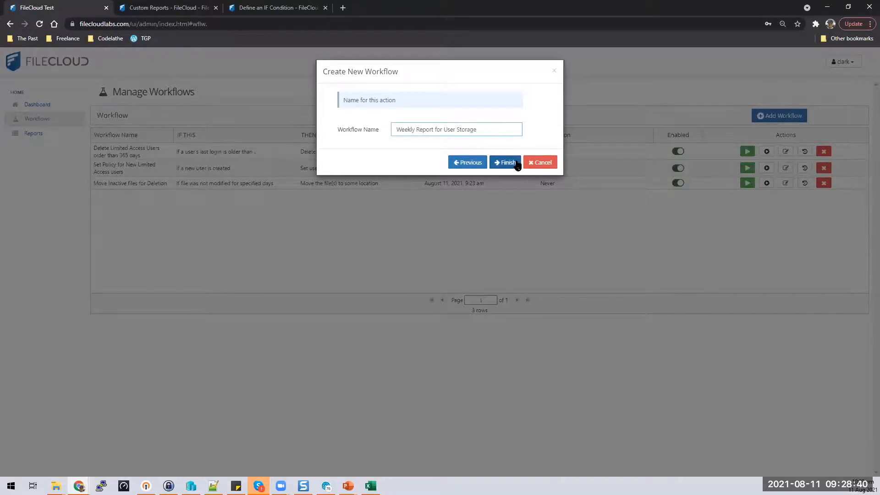
{"action": "left_click", "coordinate": [516, 163]}
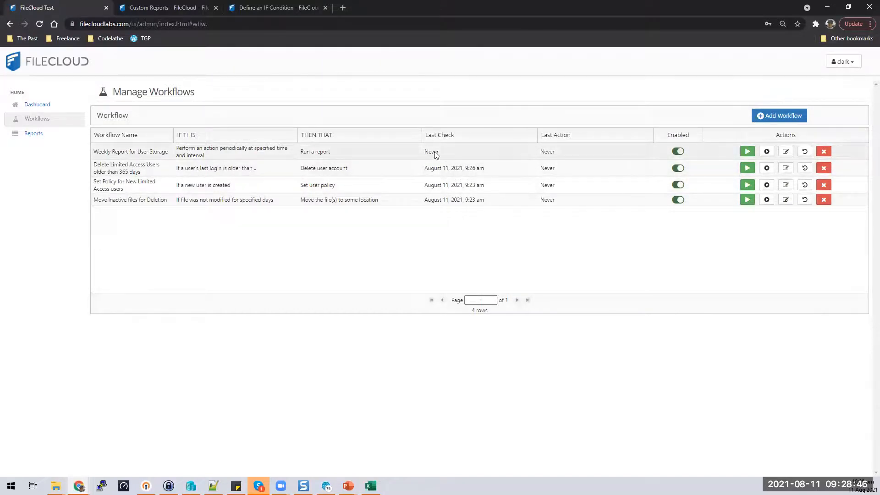
Step: Select the Weekly Report for User Storage row and locate Get User Storage Report among the reports
{"action": "left_click_drag", "start_coordinate": [306, 151], "coordinate": [369, 154]}
{"action": "left_click", "coordinate": [370, 154]}
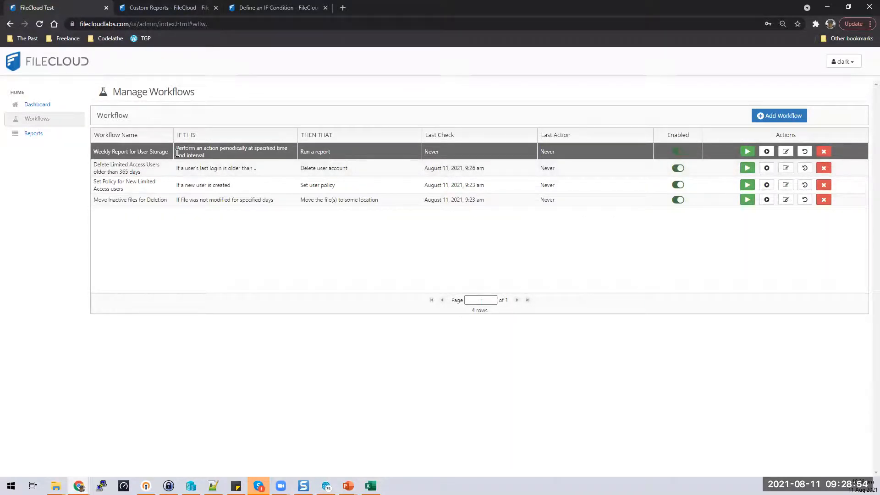
{"action": "left_click", "coordinate": [39, 136]}
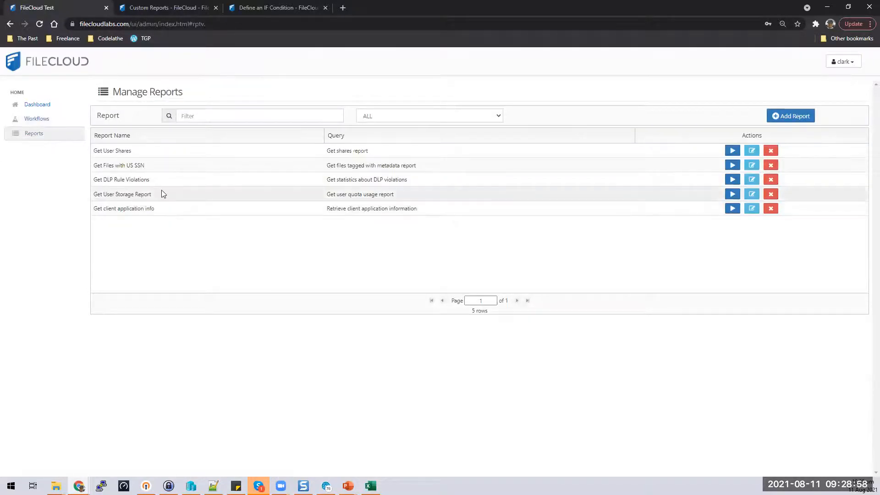
{"action": "left_click", "coordinate": [112, 194]}
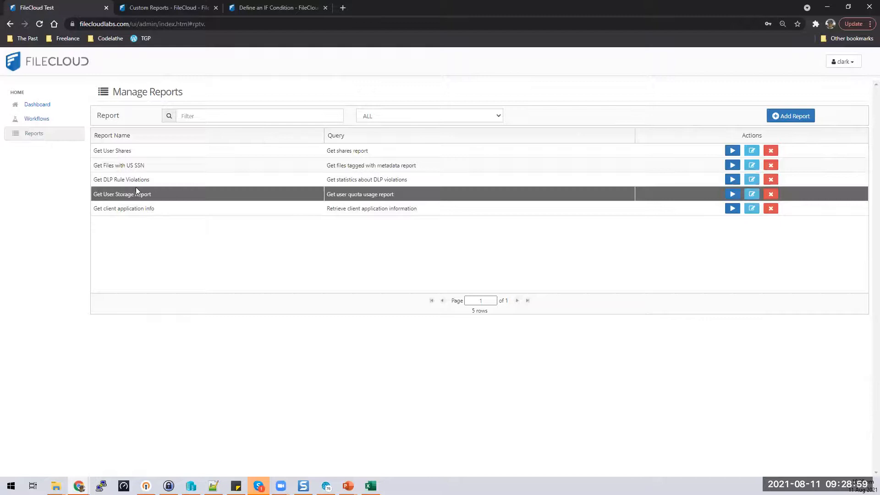
Step: Revisit Workflows and Reports, then advance the presentation to the Questions? slide
{"action": "left_click", "coordinate": [47, 123]}
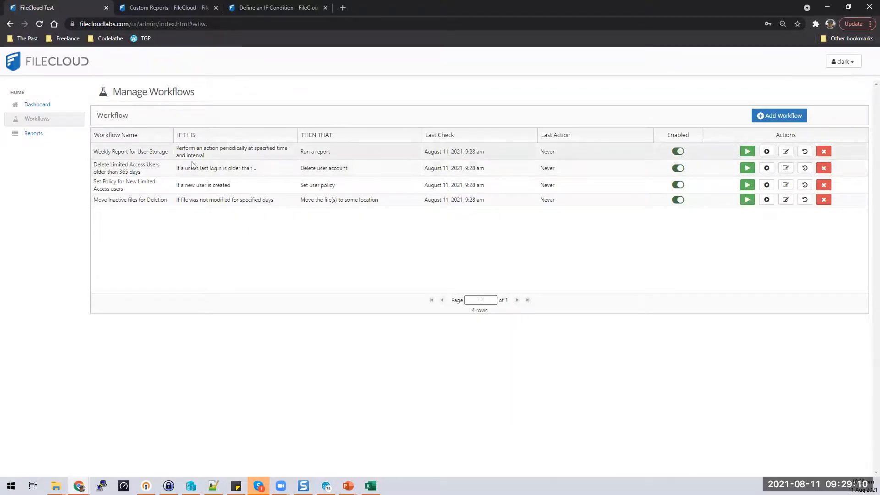
{"action": "left_click", "coordinate": [36, 134]}
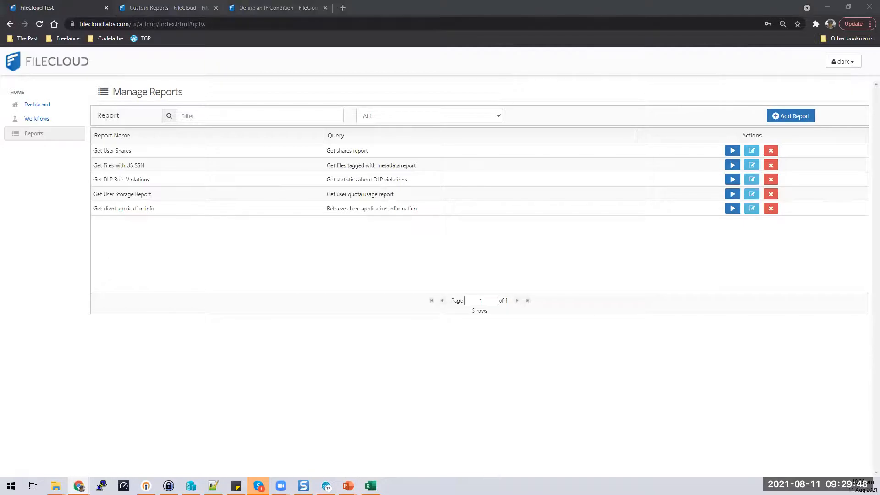
{"action": "key", "text": "alt+Tab"}
{"action": "key", "text": "Right"}
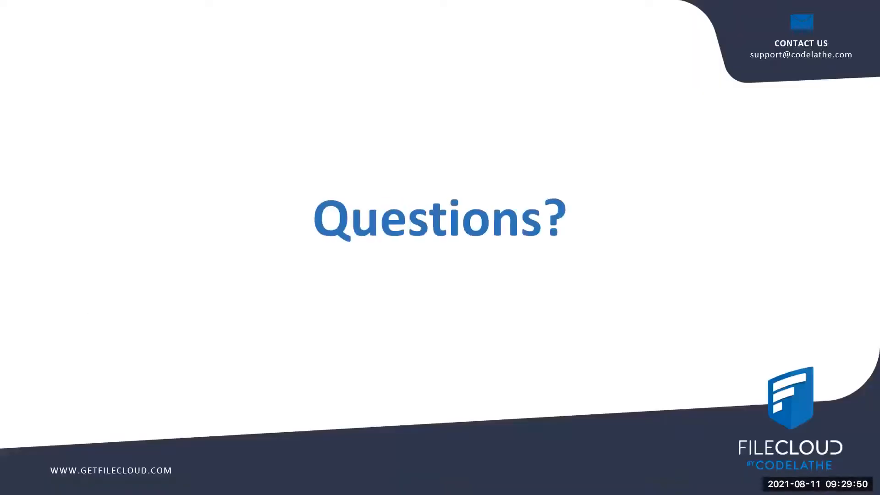
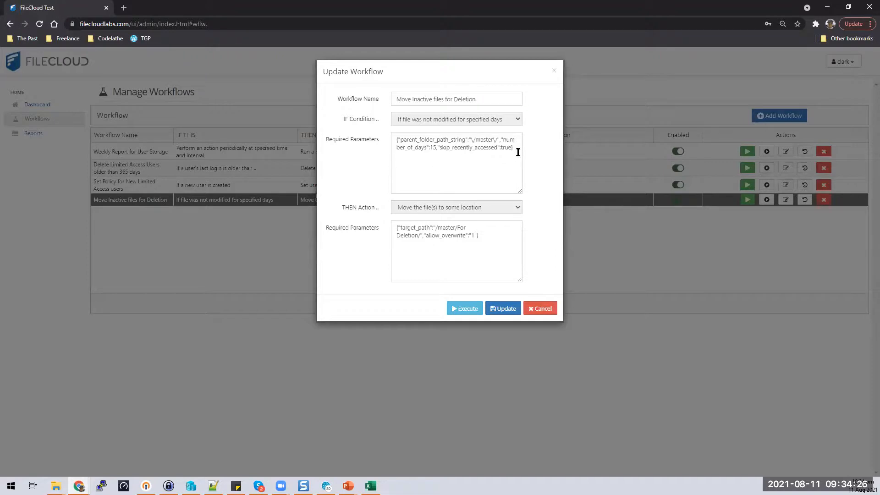
Step: Select the end of the condition parameters JSON, then close the Move Inactive files for Deletion settings
{"action": "left_click_drag", "start_coordinate": [516, 148], "coordinate": [400, 143]}
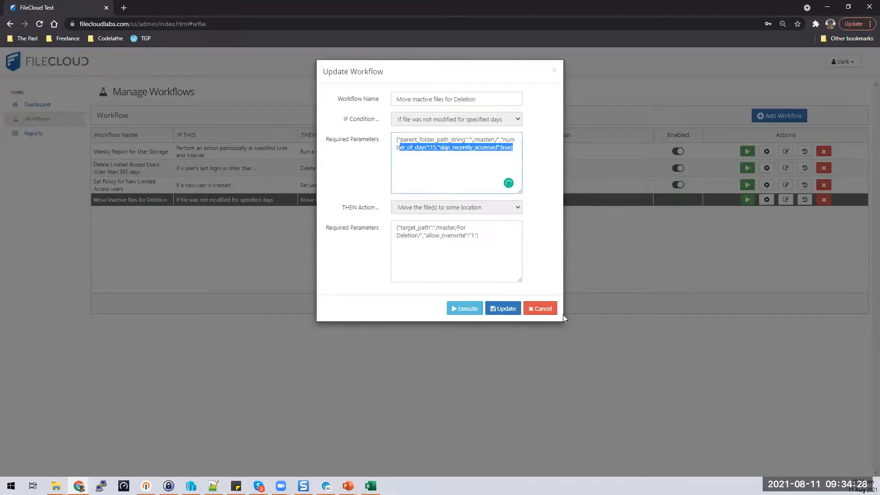
{"action": "left_click", "coordinate": [550, 309]}
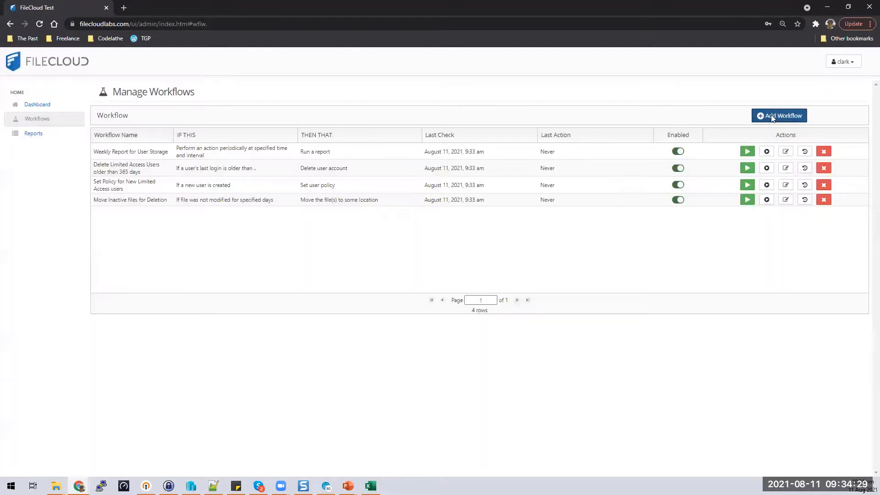
{"action": "left_click", "coordinate": [773, 117]}
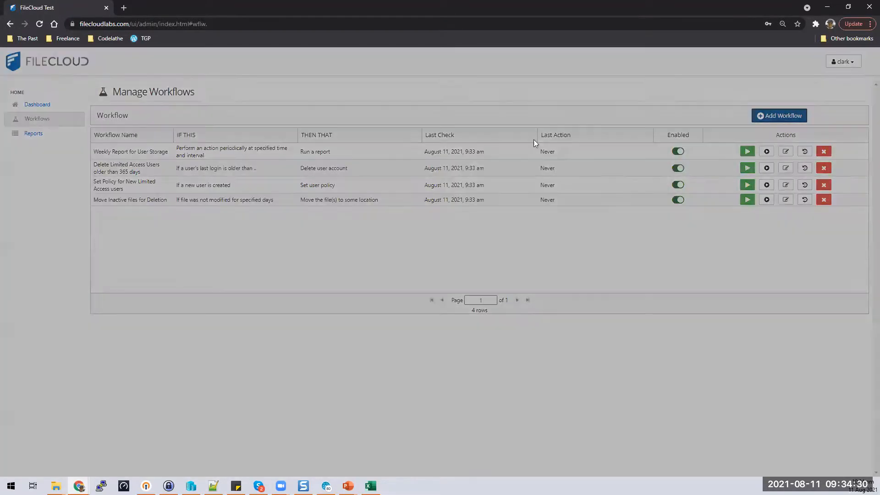
{"action": "left_click", "coordinate": [518, 130]}
{"action": "left_click", "coordinate": [560, 116]}
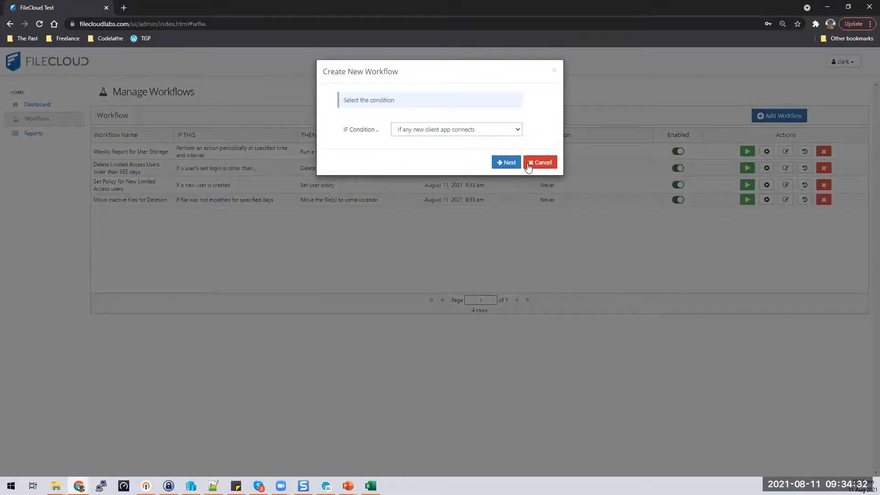
{"action": "left_click", "coordinate": [506, 162]}
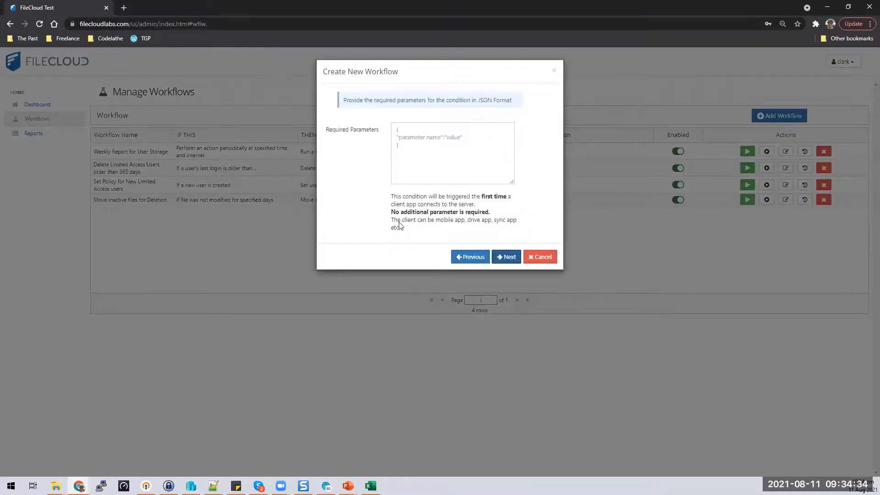
{"action": "left_click", "coordinate": [461, 256]}
{"action": "left_click", "coordinate": [513, 131]}
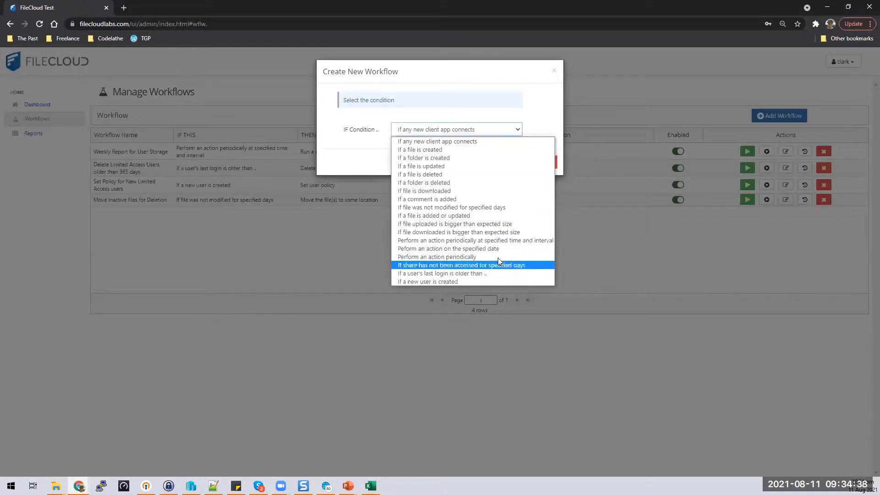
{"action": "left_click", "coordinate": [499, 233]}
{"action": "left_click", "coordinate": [518, 130]}
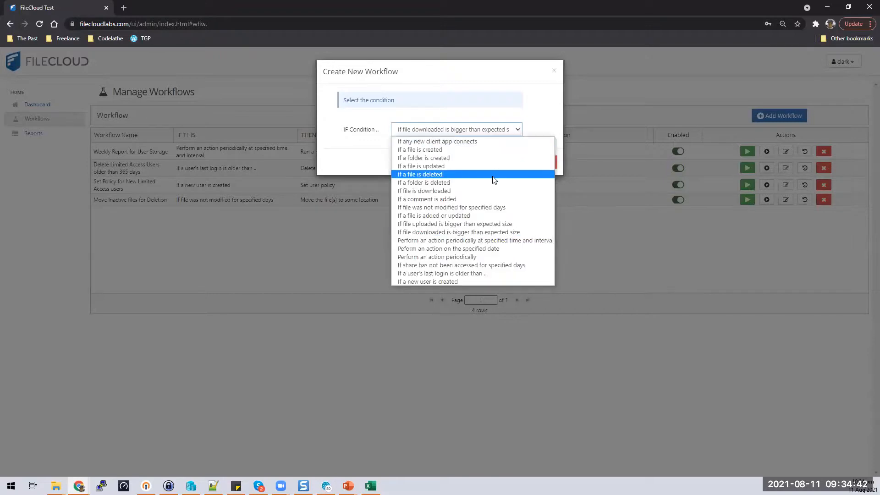
{"action": "left_click", "coordinate": [482, 190]}
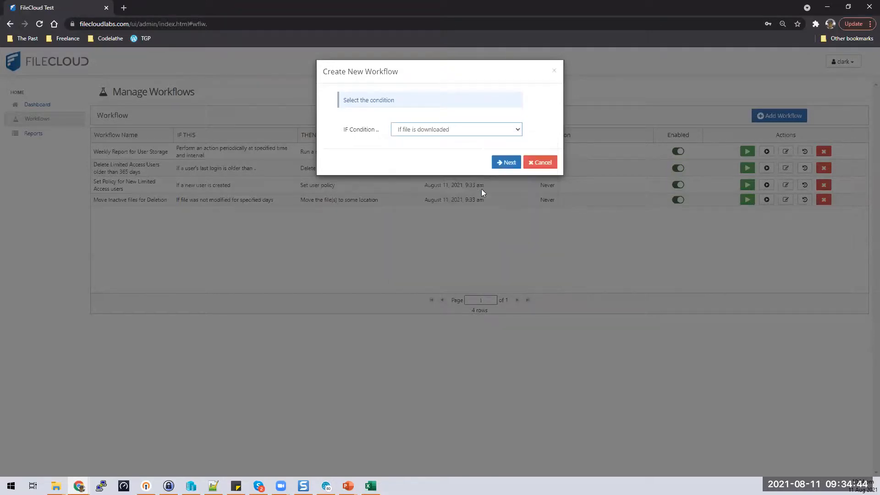
{"action": "left_click", "coordinate": [505, 162]}
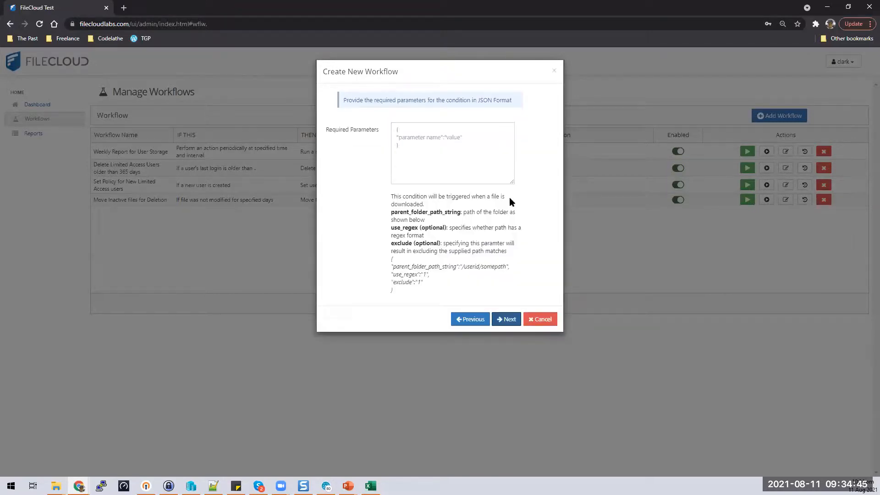
{"action": "left_click_drag", "start_coordinate": [401, 294], "coordinate": [398, 266]}
{"action": "left_click", "coordinate": [404, 294]}
{"action": "left_click", "coordinate": [398, 267]}
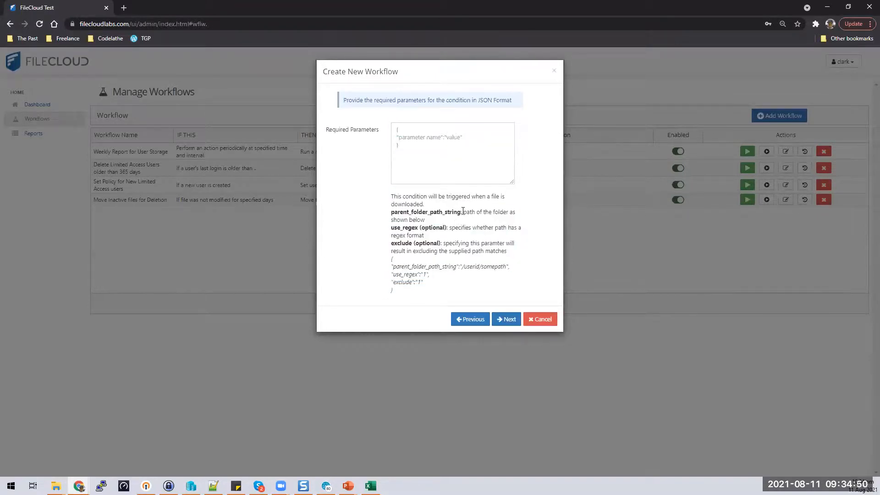
{"action": "left_click_drag", "start_coordinate": [462, 211], "coordinate": [425, 220]}
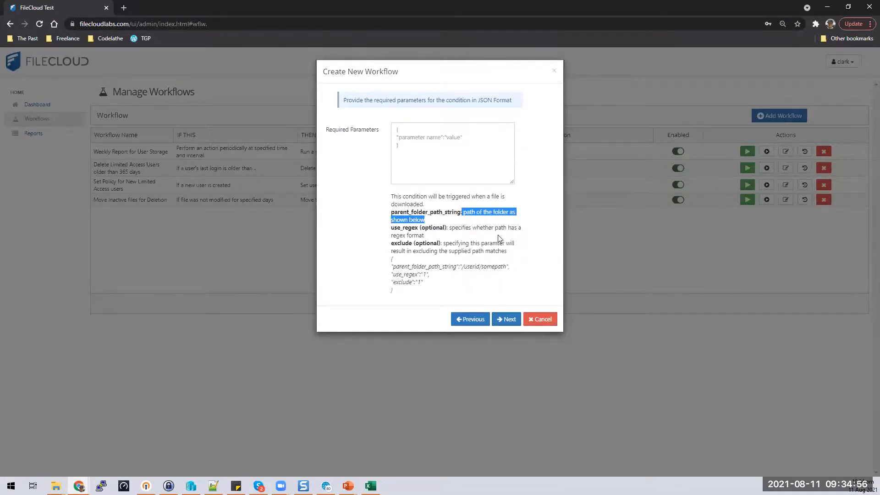
{"action": "left_click", "coordinate": [472, 218]}
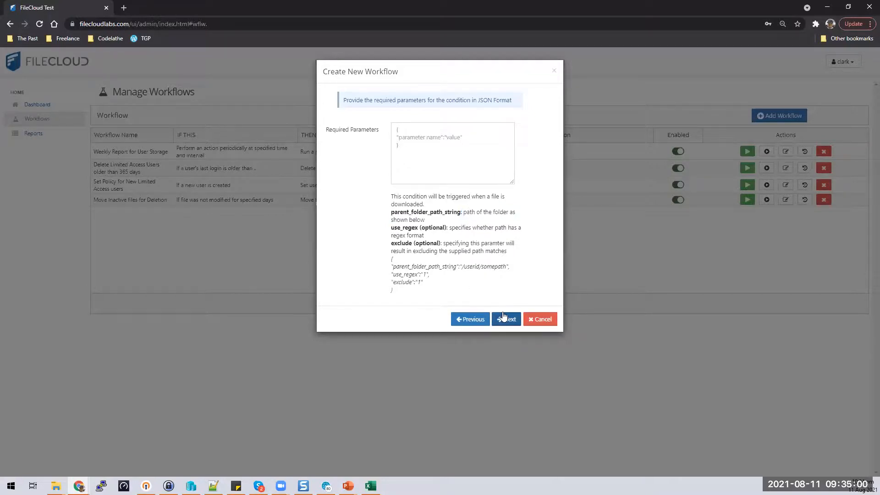
{"action": "left_click", "coordinate": [474, 319]}
{"action": "left_click", "coordinate": [545, 165]}
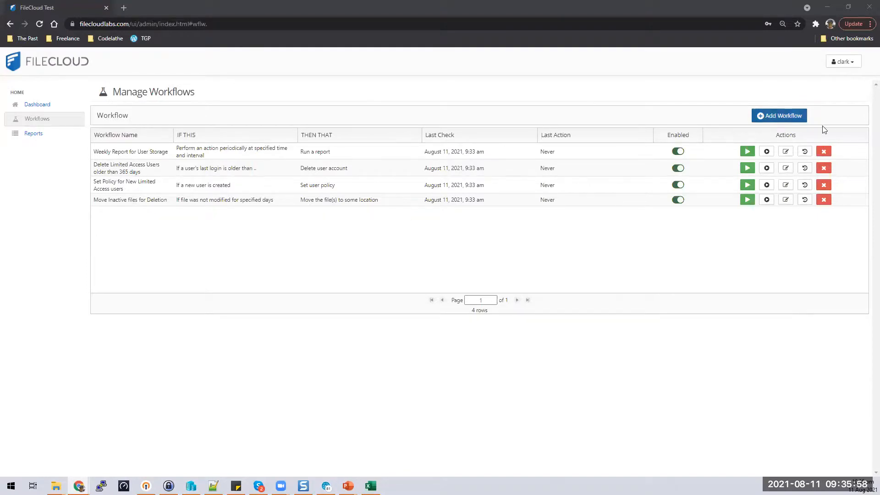
Step: Start a new workflow, browse the conditions and keep the client app connects condition
{"action": "left_click", "coordinate": [780, 117]}
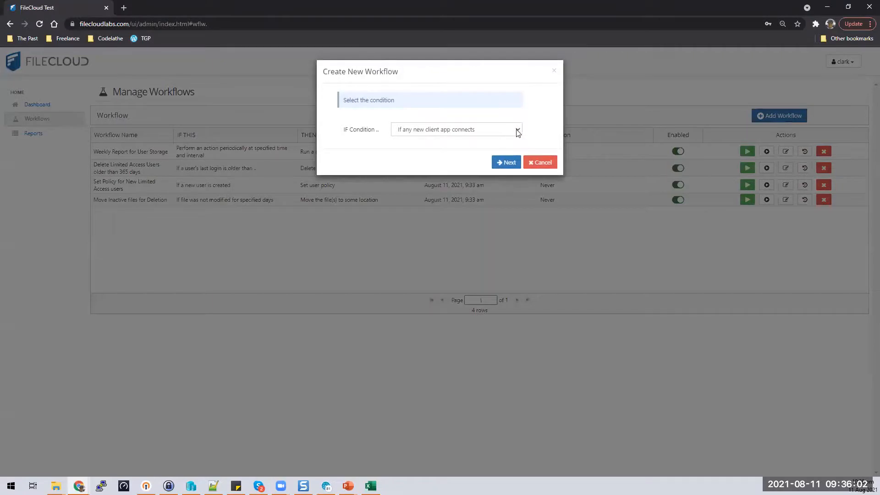
{"action": "left_click", "coordinate": [517, 131]}
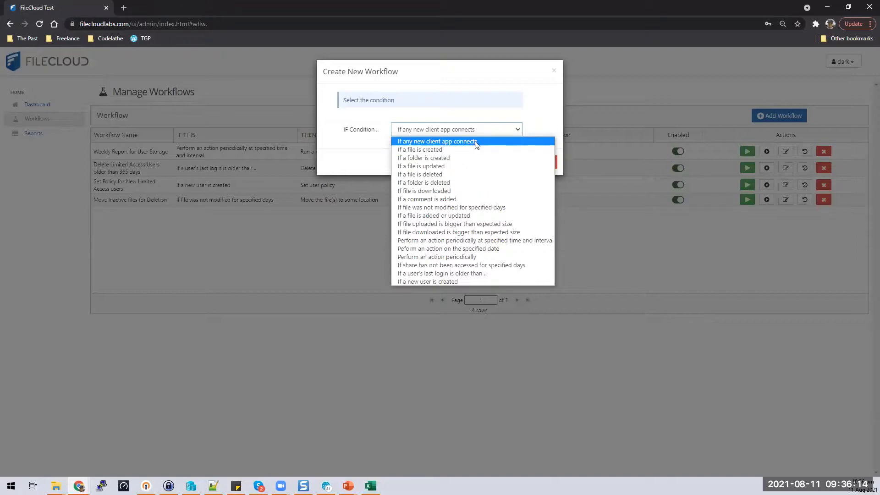
{"action": "key", "text": "Down"}
{"action": "key", "text": "Down"}
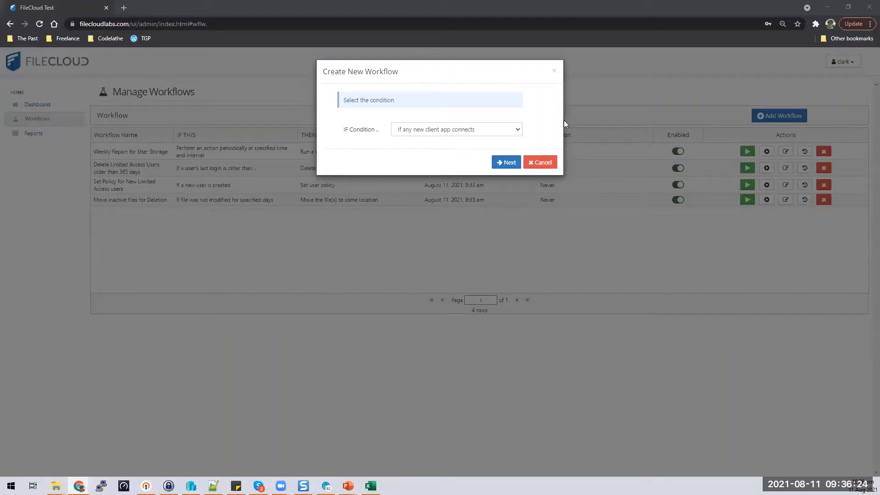
{"action": "left_click", "coordinate": [518, 130]}
{"action": "left_click", "coordinate": [496, 143]}
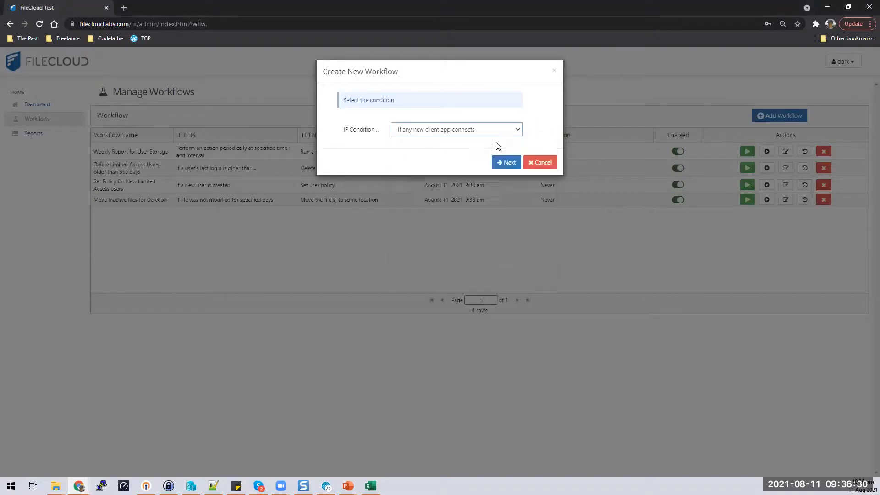
{"action": "left_click", "coordinate": [509, 163]}
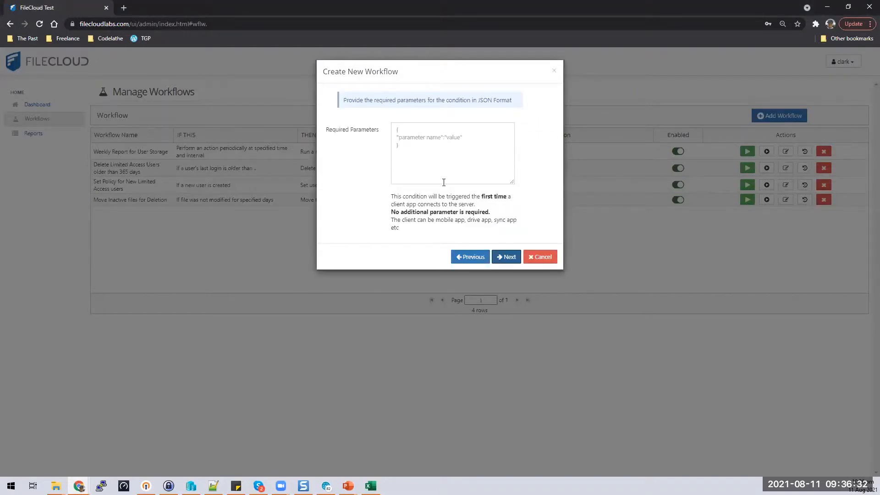
{"action": "left_click", "coordinate": [507, 257]}
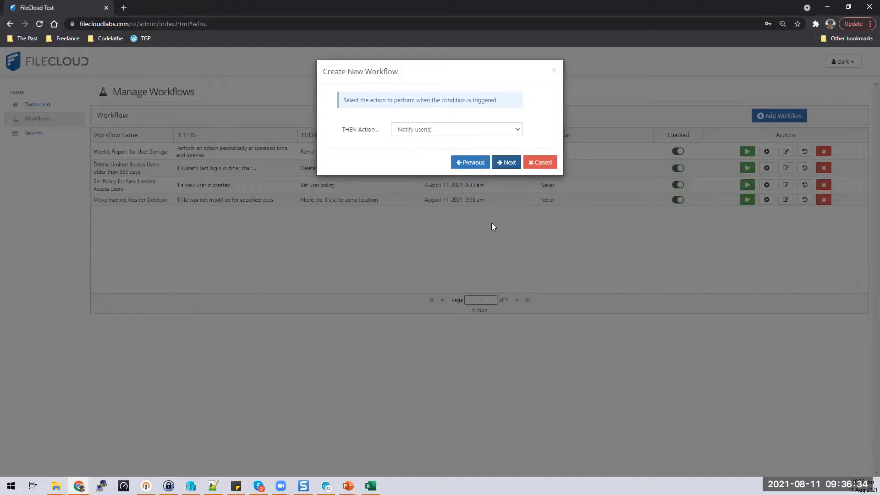
Step: Review the Notify user(s) action's example email JSON, then choose Block the device for admin approval
{"action": "left_click", "coordinate": [513, 132]}
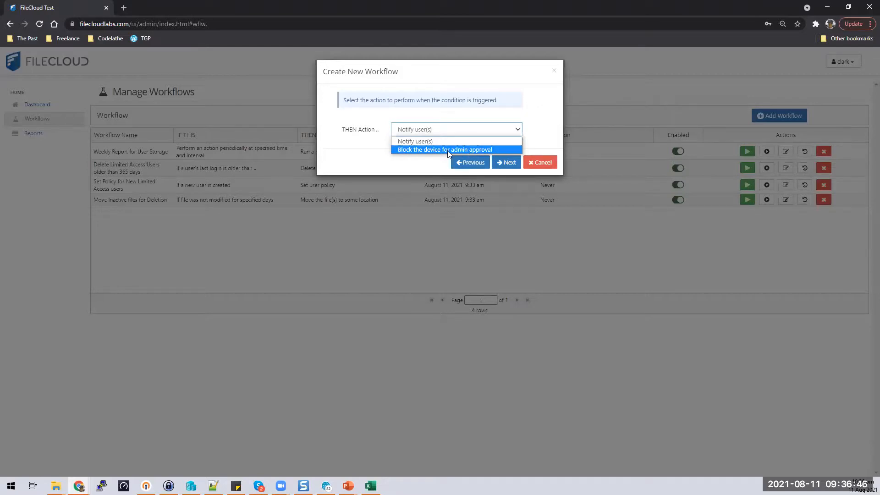
{"action": "left_click", "coordinate": [414, 141]}
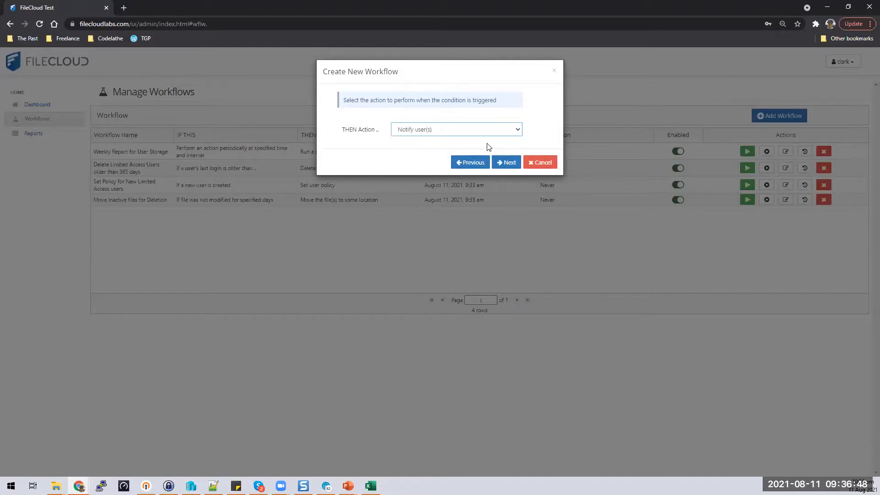
{"action": "left_click", "coordinate": [508, 163]}
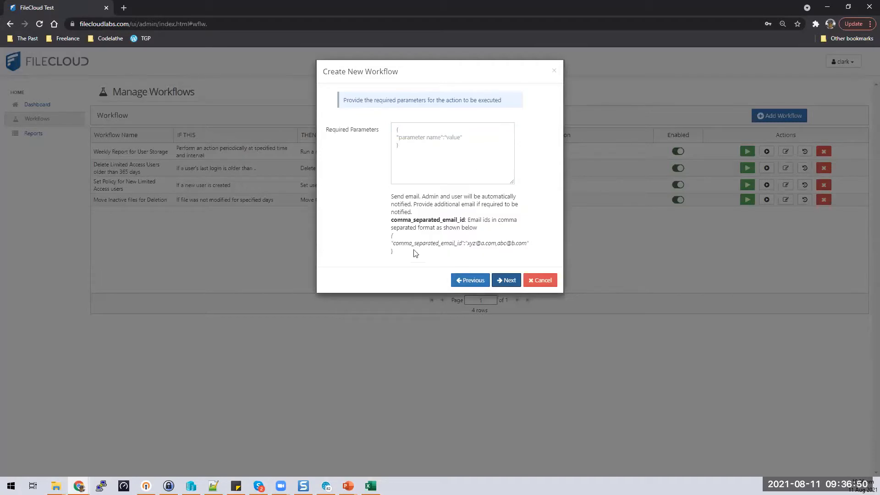
{"action": "left_click_drag", "start_coordinate": [415, 252], "coordinate": [367, 236]}
{"action": "left_click", "coordinate": [468, 280]}
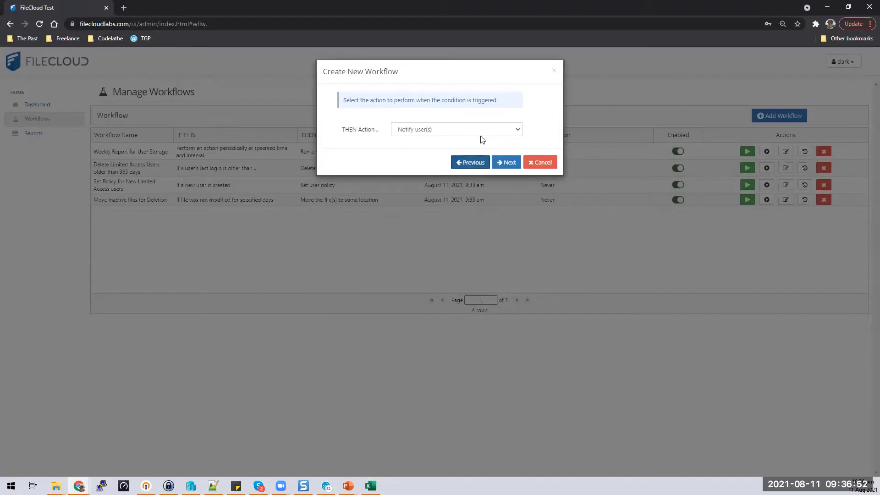
{"action": "left_click", "coordinate": [481, 132]}
{"action": "left_click", "coordinate": [444, 151]}
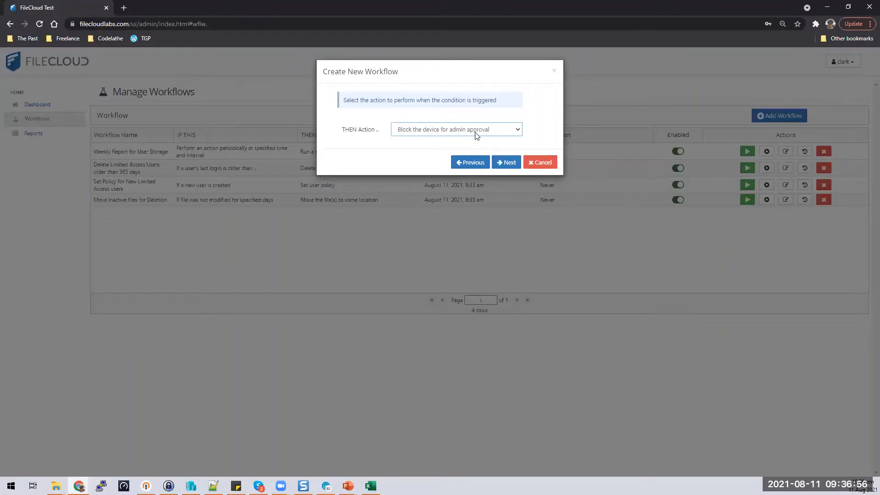
Step: Go back to the condition step and choose 'If a folder is created' as the trigger
{"action": "left_click", "coordinate": [463, 171]}
{"action": "left_click", "coordinate": [472, 256]}
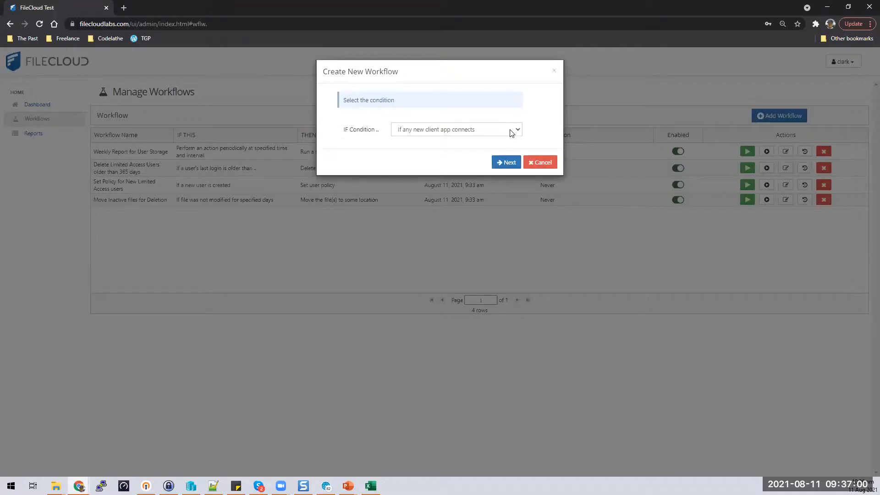
{"action": "left_click", "coordinate": [509, 131]}
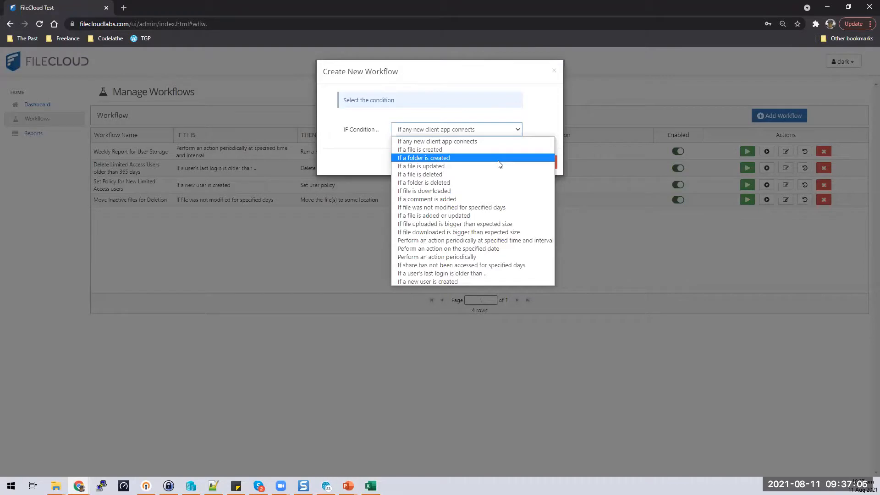
{"action": "left_click", "coordinate": [499, 161]}
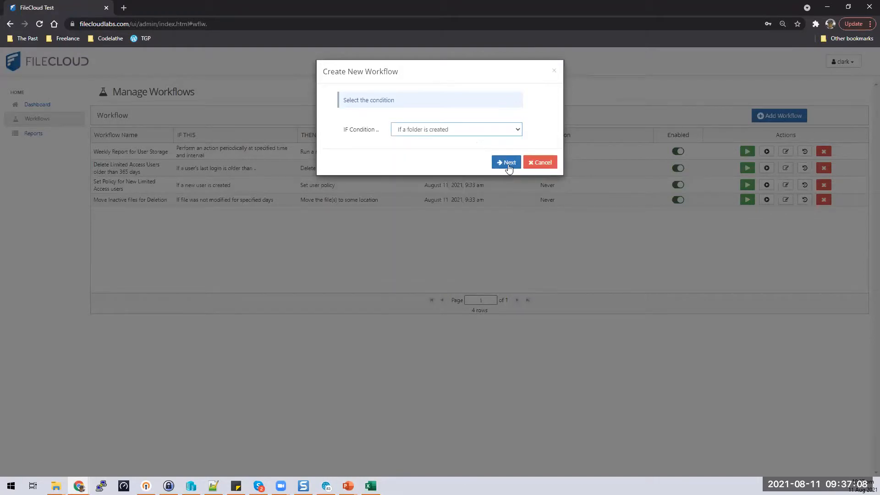
{"action": "left_click", "coordinate": [508, 164]}
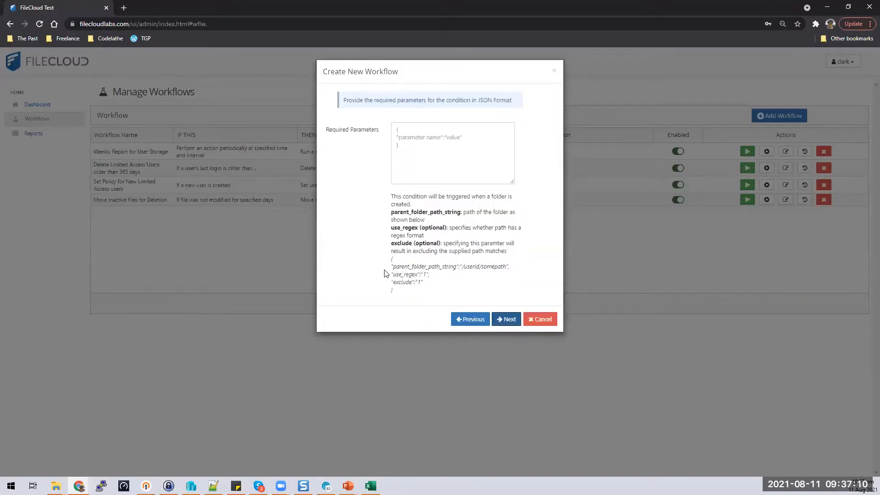
Step: Paste the example JSON into Required Parameters and set parent_folder_path_string to /master
{"action": "left_click_drag", "start_coordinate": [392, 258], "coordinate": [411, 297]}
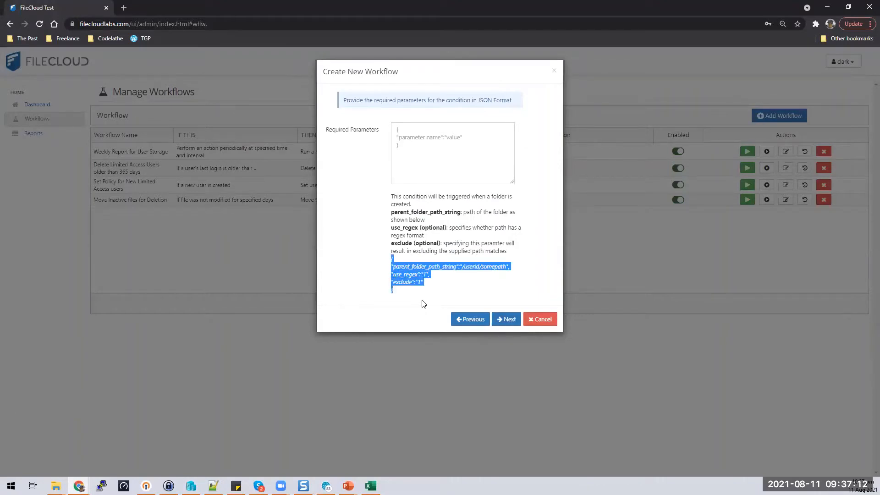
{"action": "left_click", "coordinate": [402, 293]}
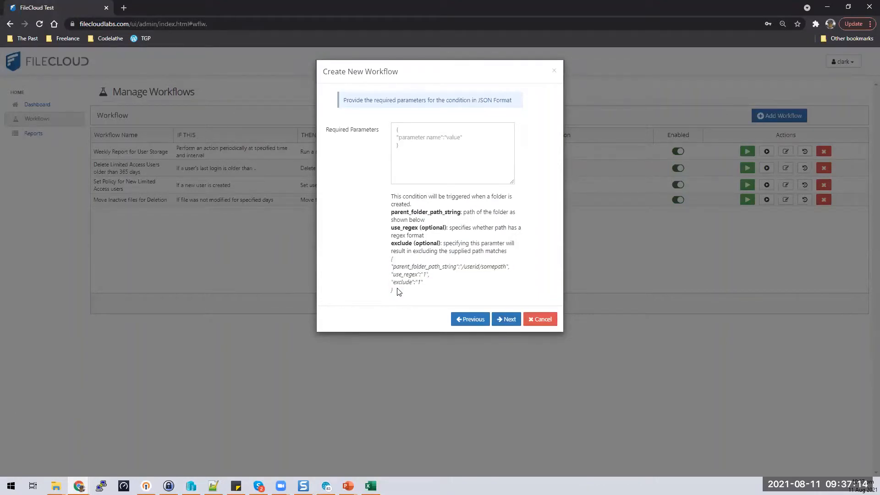
{"action": "left_click_drag", "start_coordinate": [407, 294], "coordinate": [391, 258]}
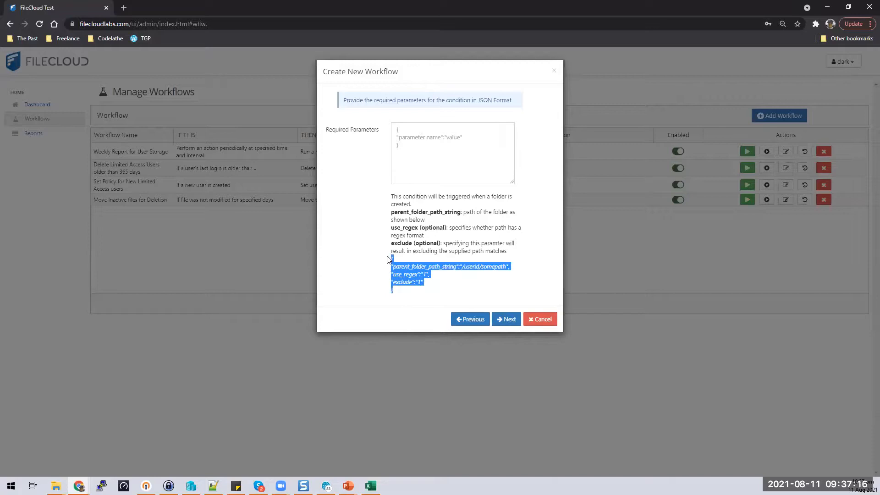
{"action": "key", "text": "ctrl+c"}
{"action": "left_click", "coordinate": [457, 163]}
{"action": "key", "text": "ctrl+v"}
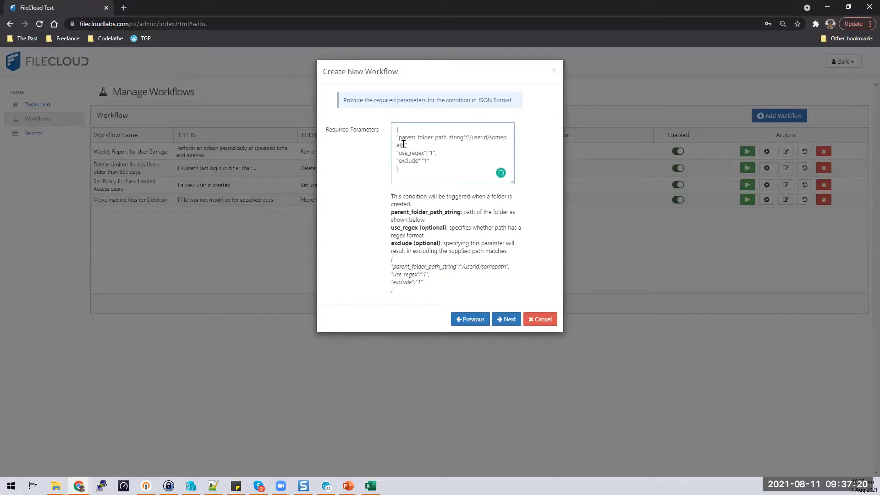
{"action": "left_click_drag", "start_coordinate": [404, 144], "coordinate": [471, 136]}
{"action": "type", "text": "master"}
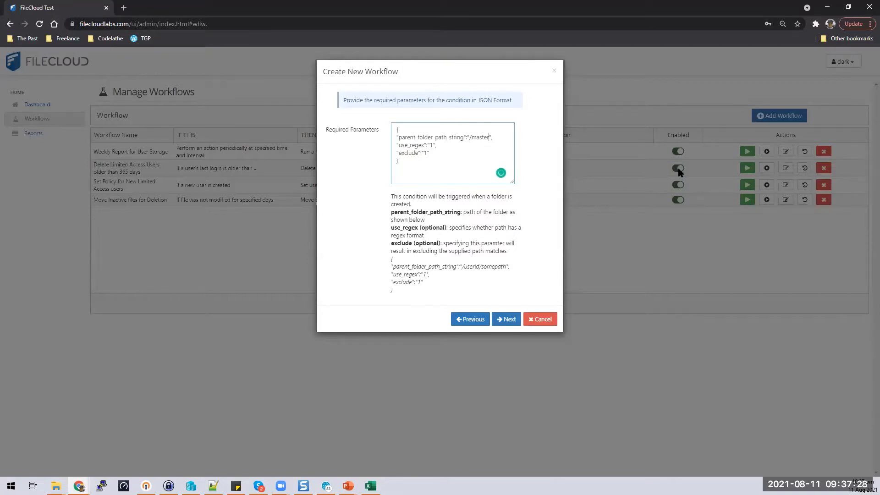
{"action": "type", "text": "/"}
{"action": "key", "text": "BackSpace"}
Step: Look over the THEN Action list, then return to the condition step and reopen the condition list
{"action": "left_click", "coordinate": [507, 319]}
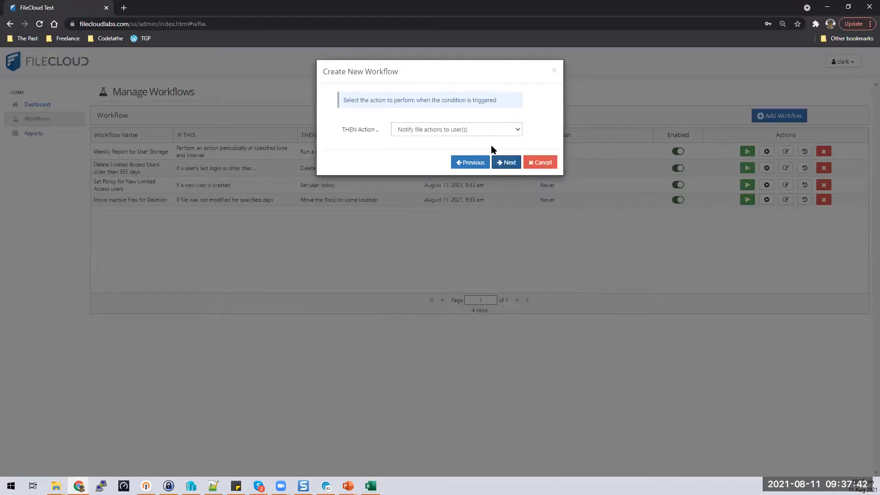
{"action": "left_click", "coordinate": [507, 131]}
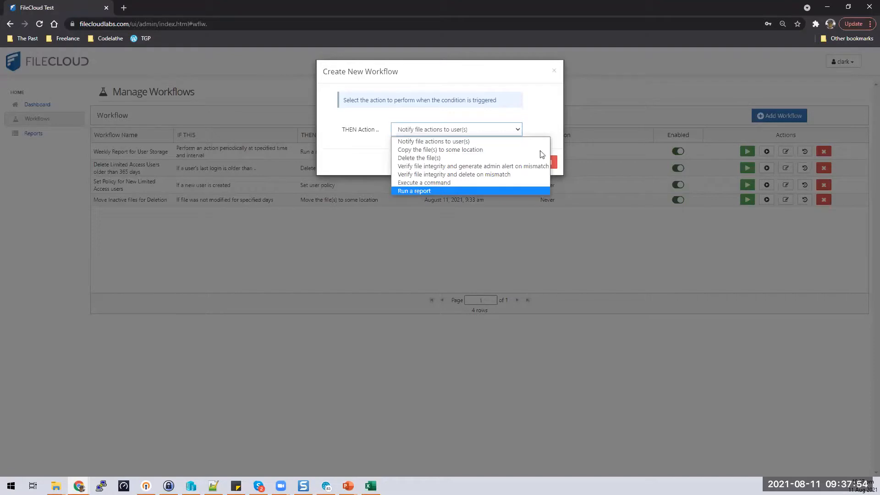
{"action": "left_click", "coordinate": [527, 114]}
{"action": "left_click", "coordinate": [469, 162]}
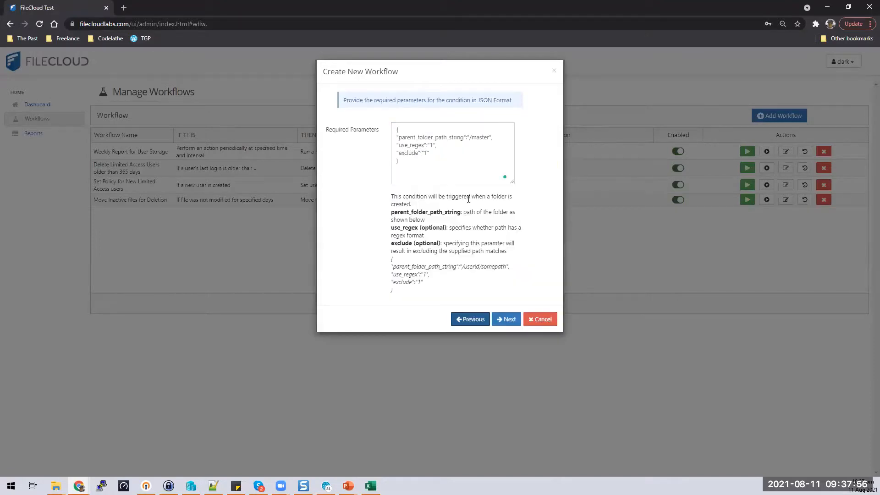
{"action": "left_click", "coordinate": [470, 319]}
{"action": "left_click", "coordinate": [519, 131]}
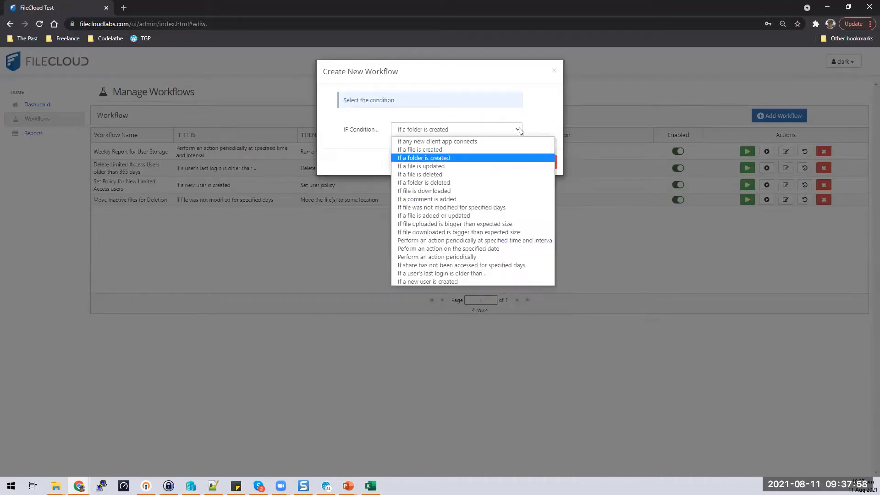
{"action": "left_click", "coordinate": [506, 266]}
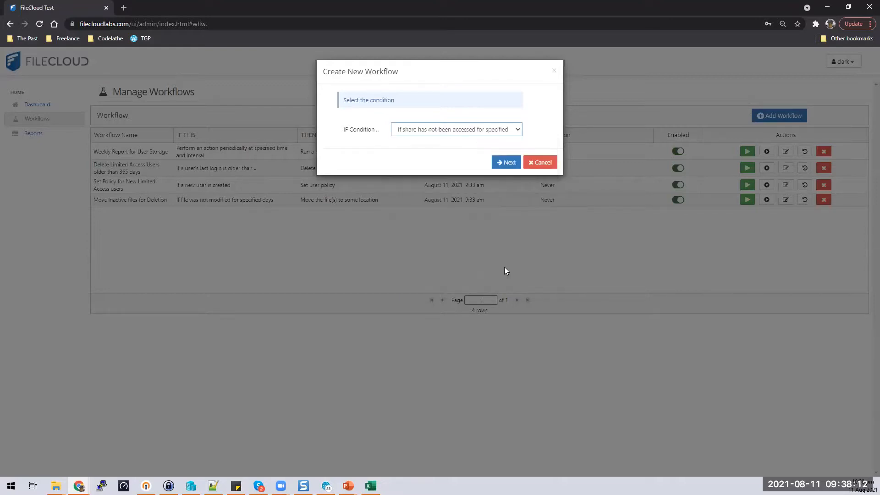
{"action": "left_click", "coordinate": [505, 161]}
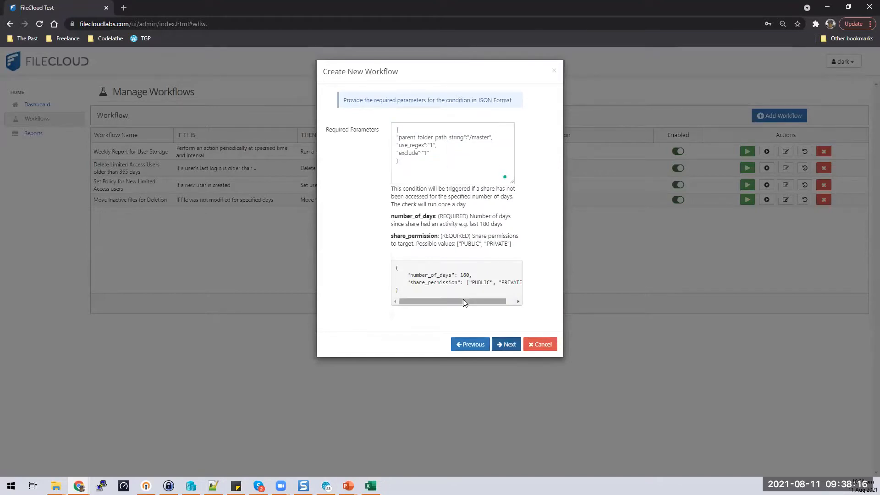
{"action": "scroll", "coordinate": [464, 299], "scroll_direction": "right", "scroll_amount": 2}
{"action": "key", "text": "ctrl+a"}
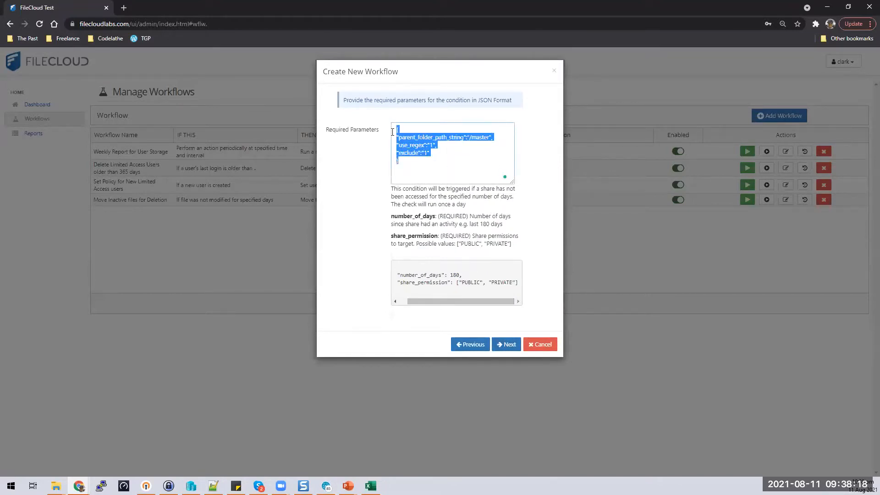
{"action": "left_click", "coordinate": [478, 139]}
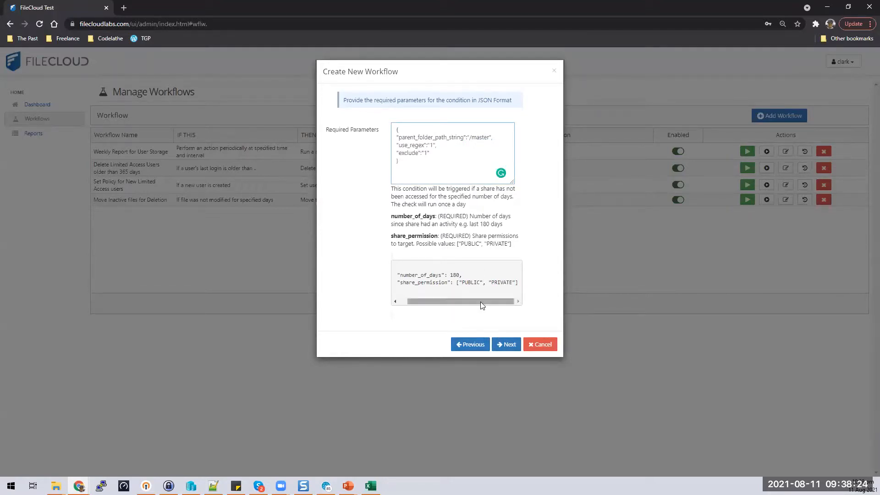
{"action": "left_click_drag", "start_coordinate": [481, 302], "coordinate": [376, 267]}
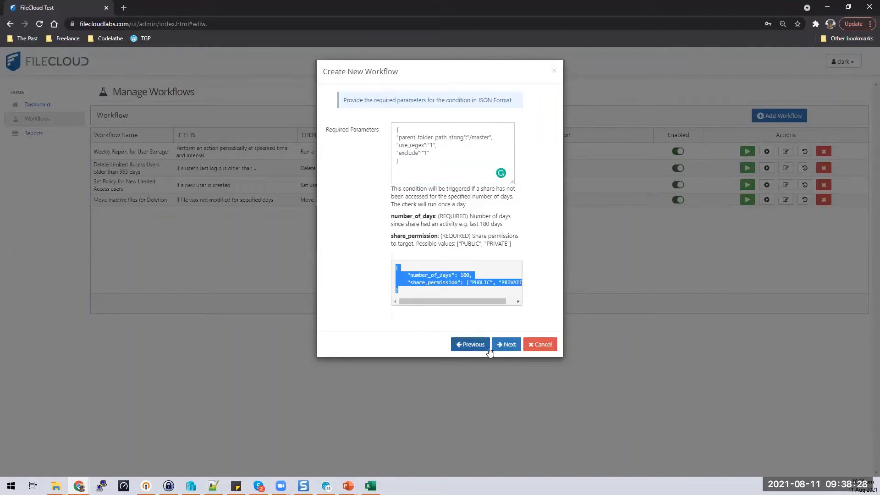
{"action": "left_click", "coordinate": [472, 345]}
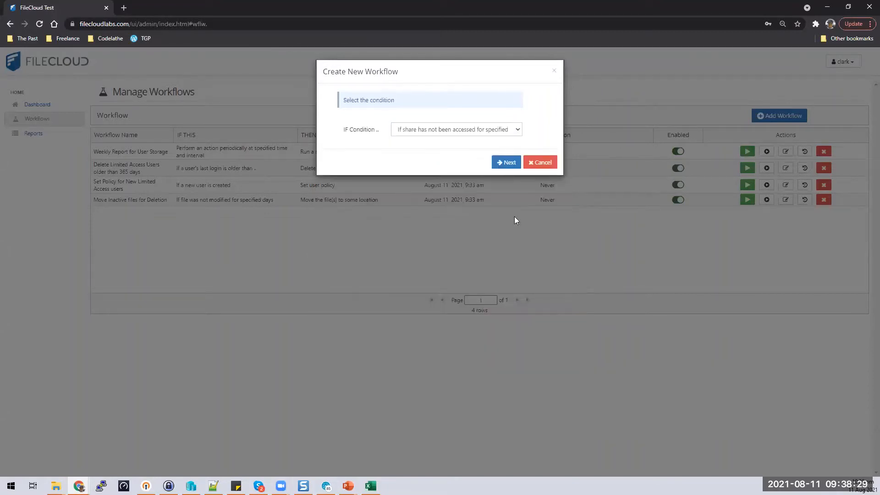
Step: Cancel the unfinished workflow and advance the presentation to the Next Steps slide
{"action": "left_click", "coordinate": [540, 161]}
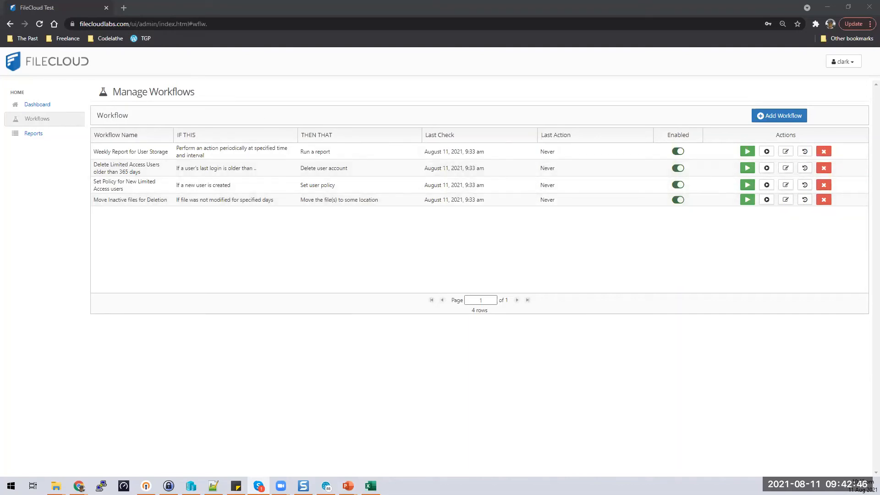
{"action": "key", "text": "alt+Tab"}
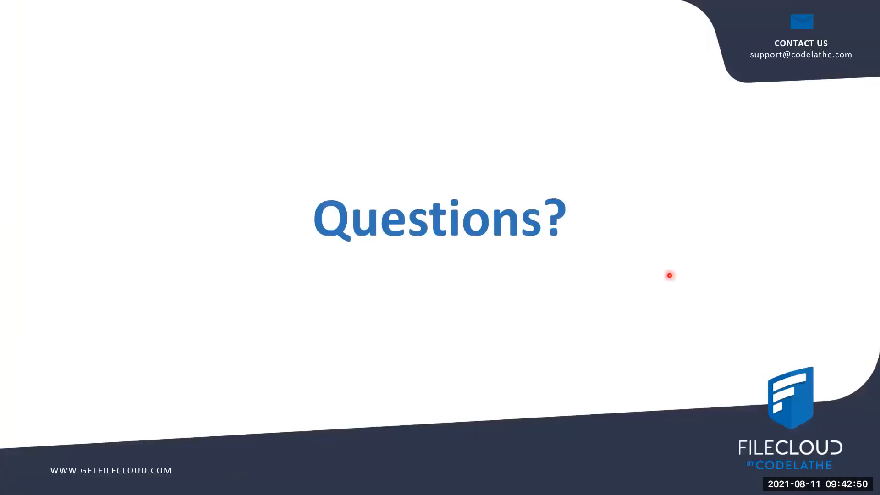
{"action": "key", "text": "Left"}
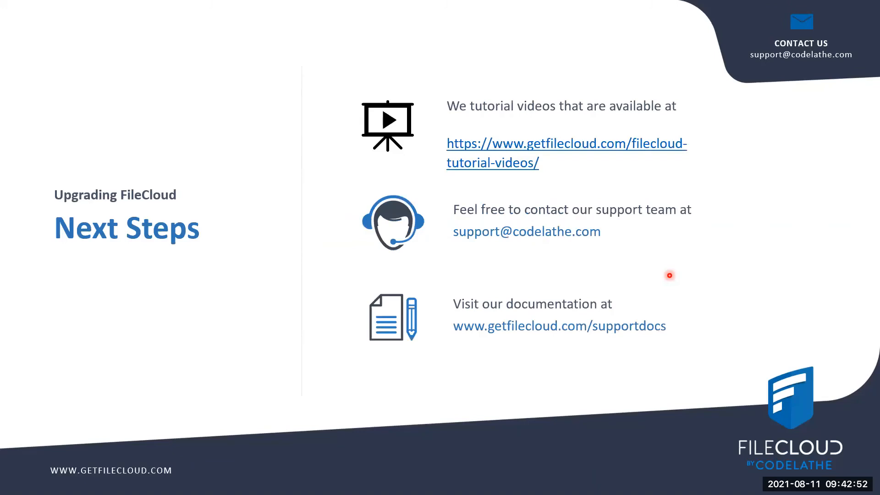